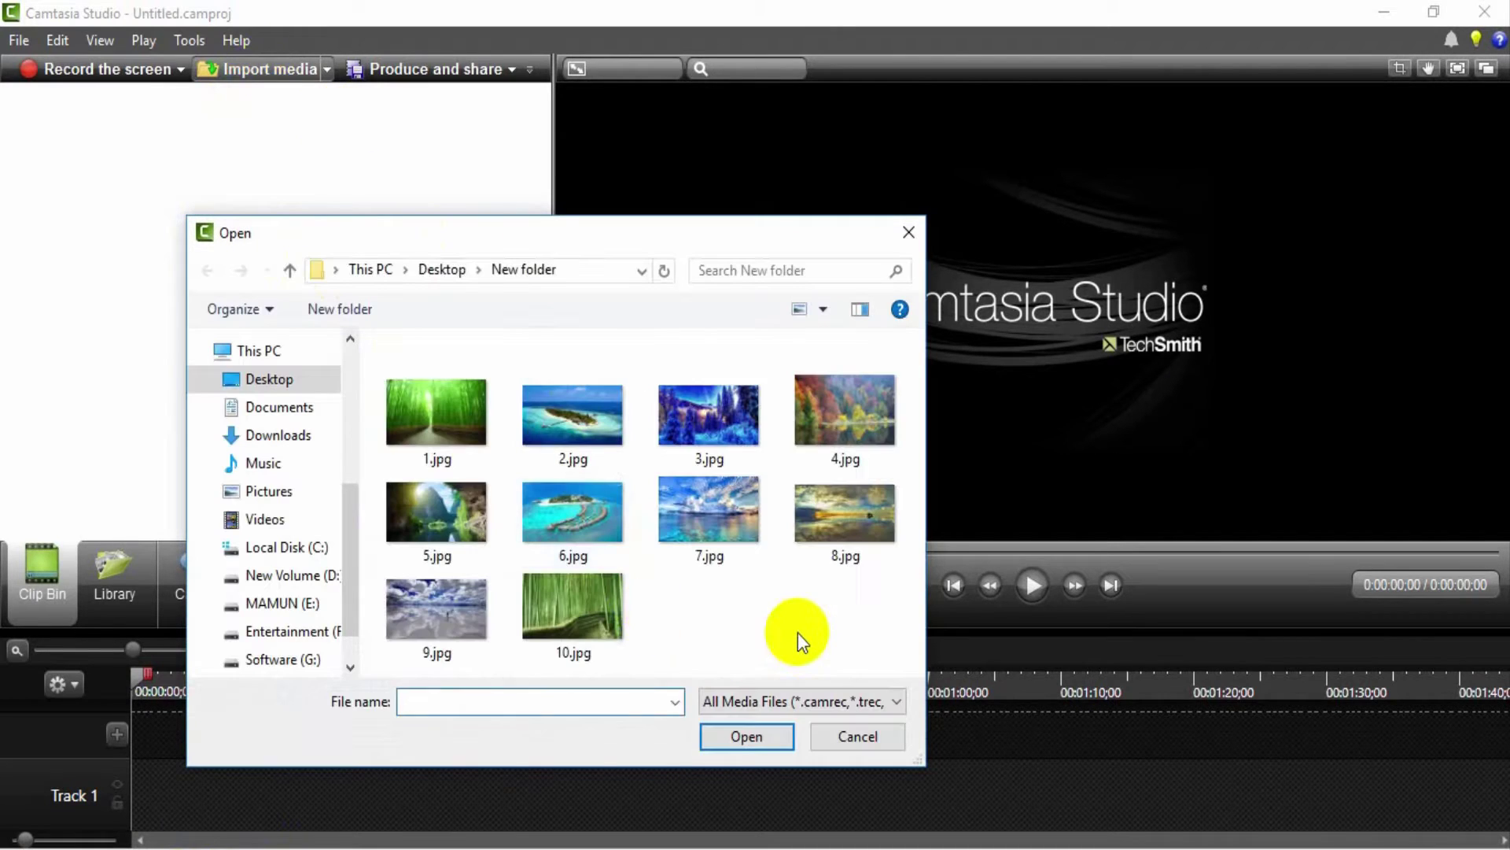
- Select all ten landscape images, 1.jpg through 10.jpg, and import them into the Clip Bin
{"action": "left_click", "coordinate": [858, 642]}
{"action": "left_click_drag", "start_coordinate": [893, 642], "coordinate": [441, 469]}
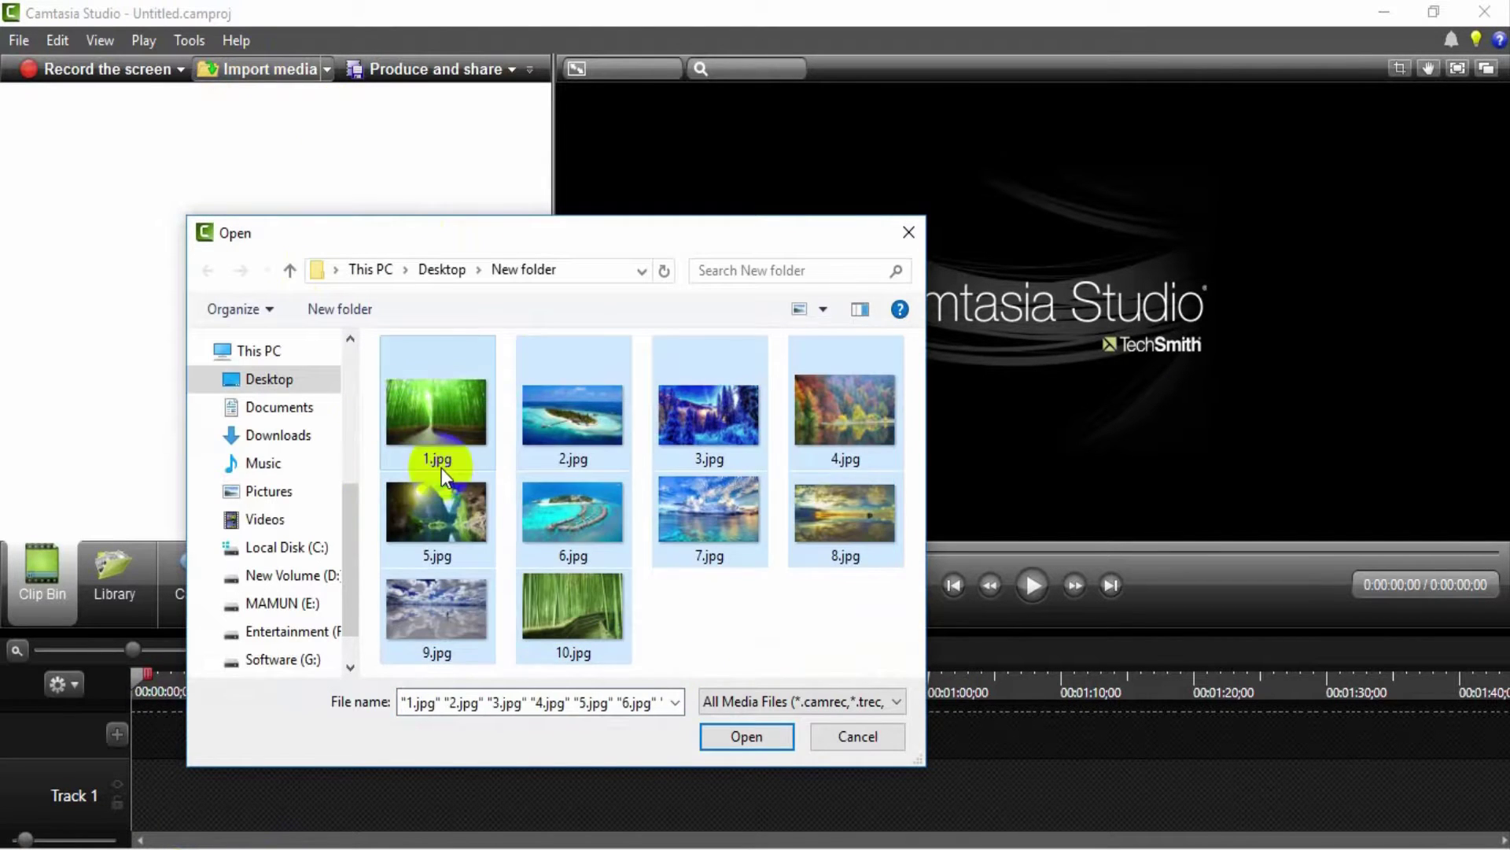
{"action": "left_click", "coordinate": [756, 737]}
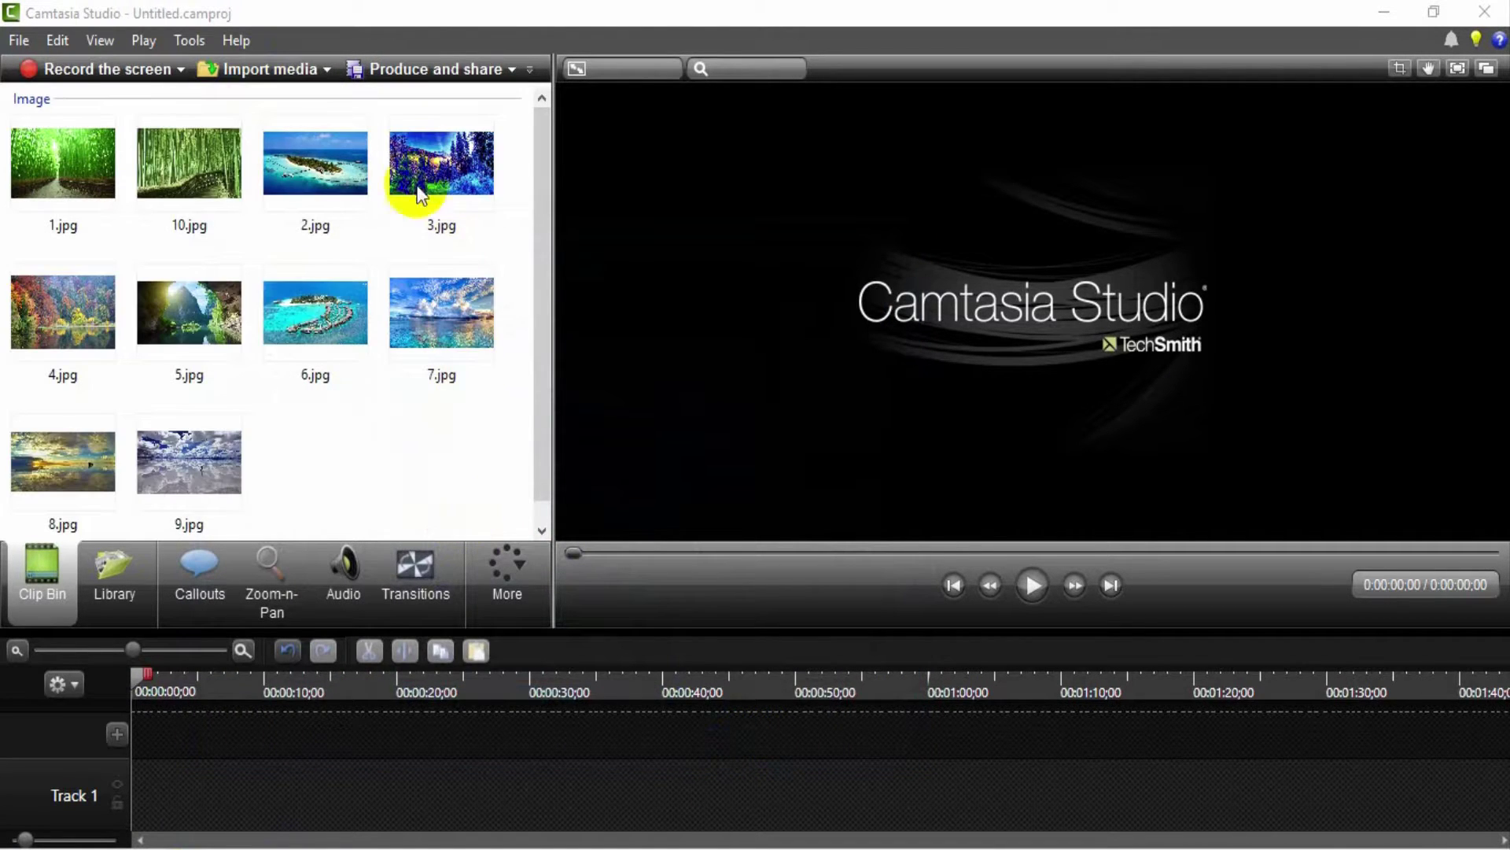
- Place 1.jpg on Track 1 of the timeline
{"action": "left_click", "coordinate": [62, 158]}
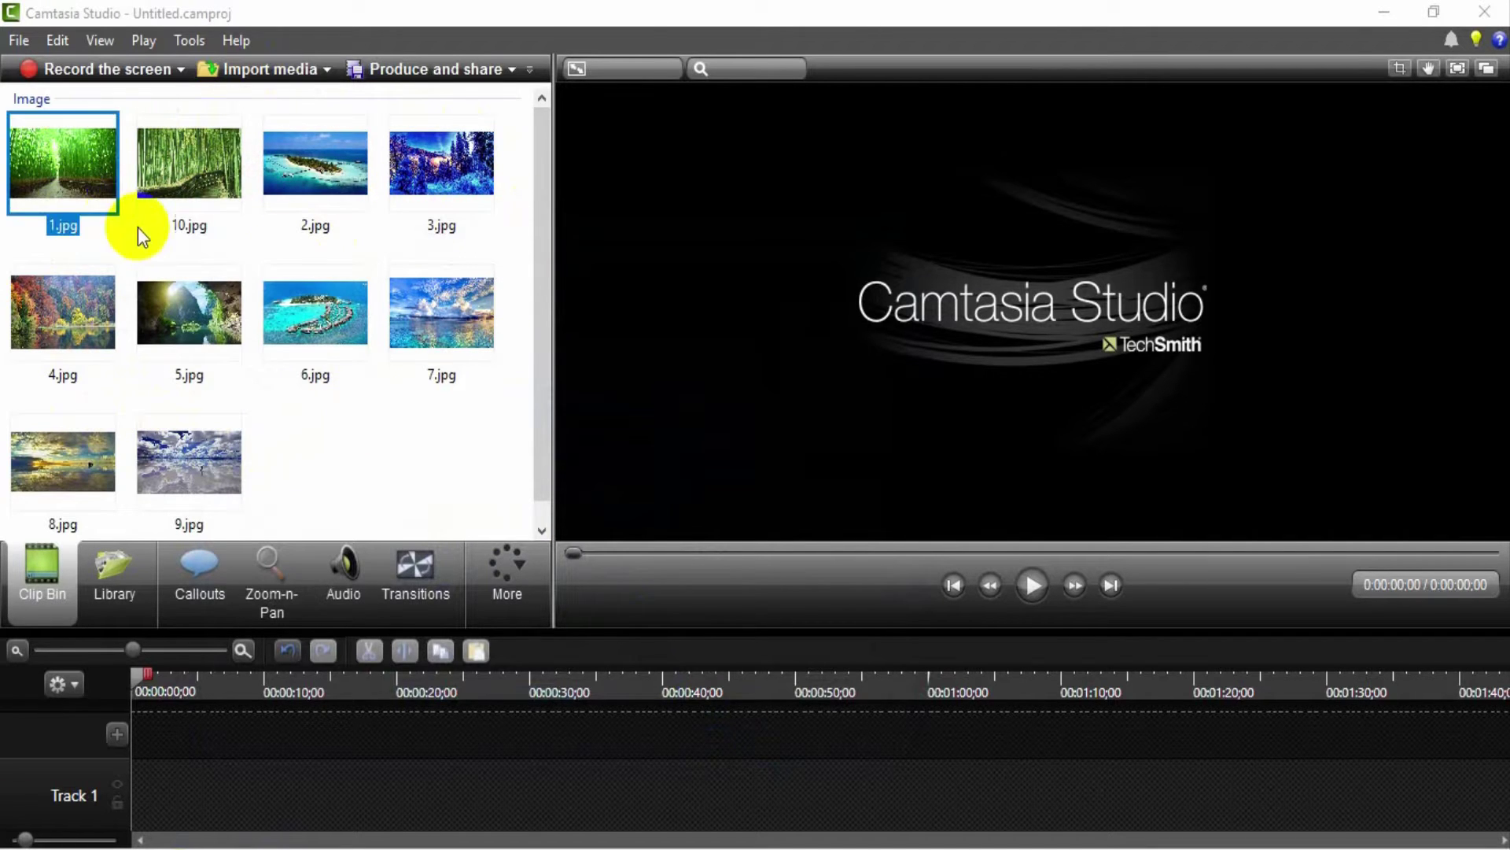
{"action": "left_click", "coordinate": [201, 761]}
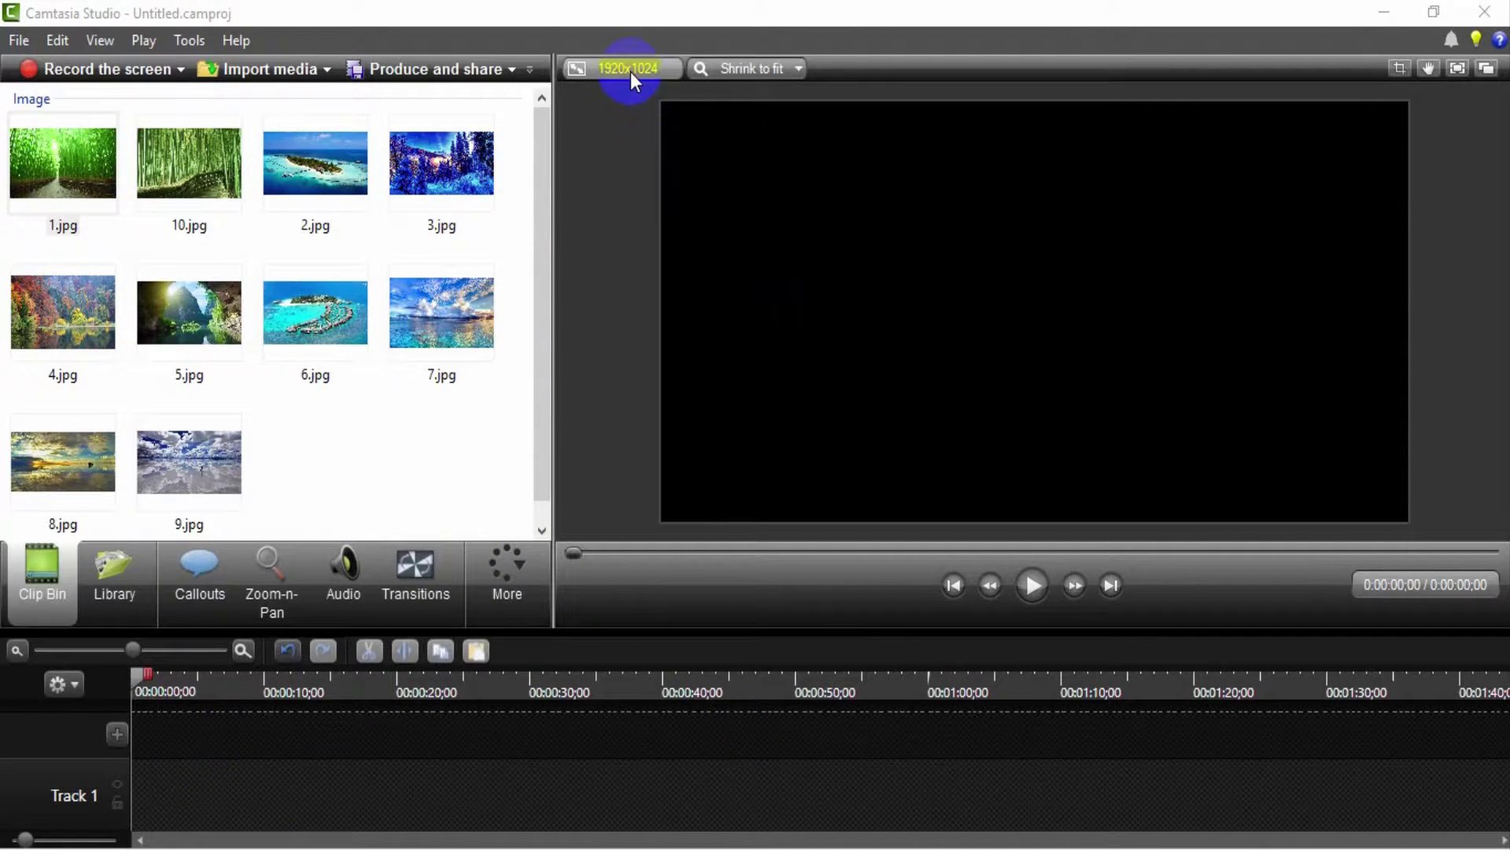
{"action": "left_click_drag", "start_coordinate": [69, 154], "coordinate": [173, 799]}
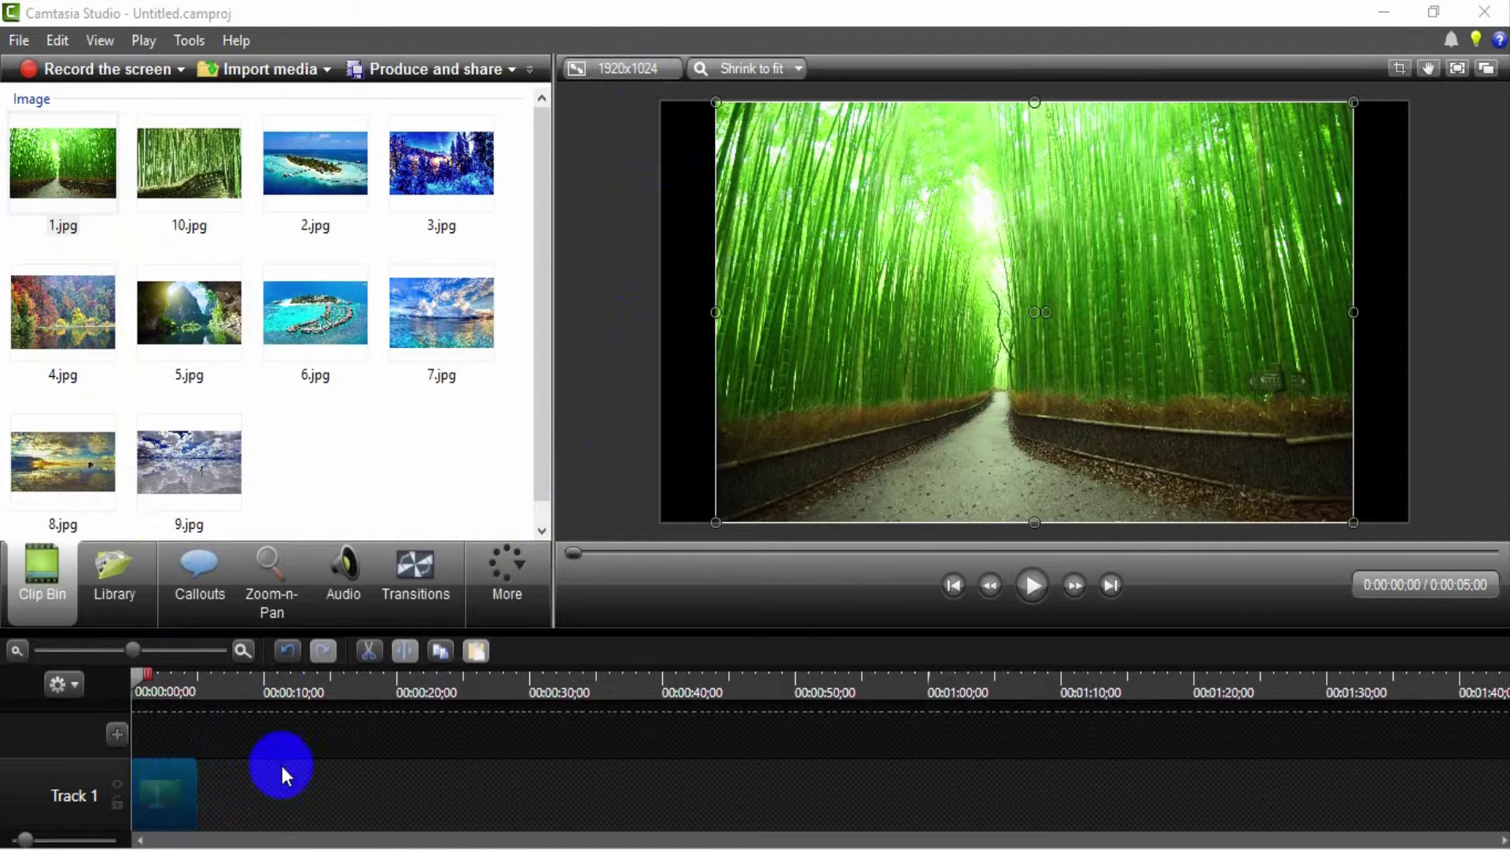
- Confirm the editing dimensions at 1920x1024 without changing the background colour
{"action": "left_click", "coordinate": [634, 66]}
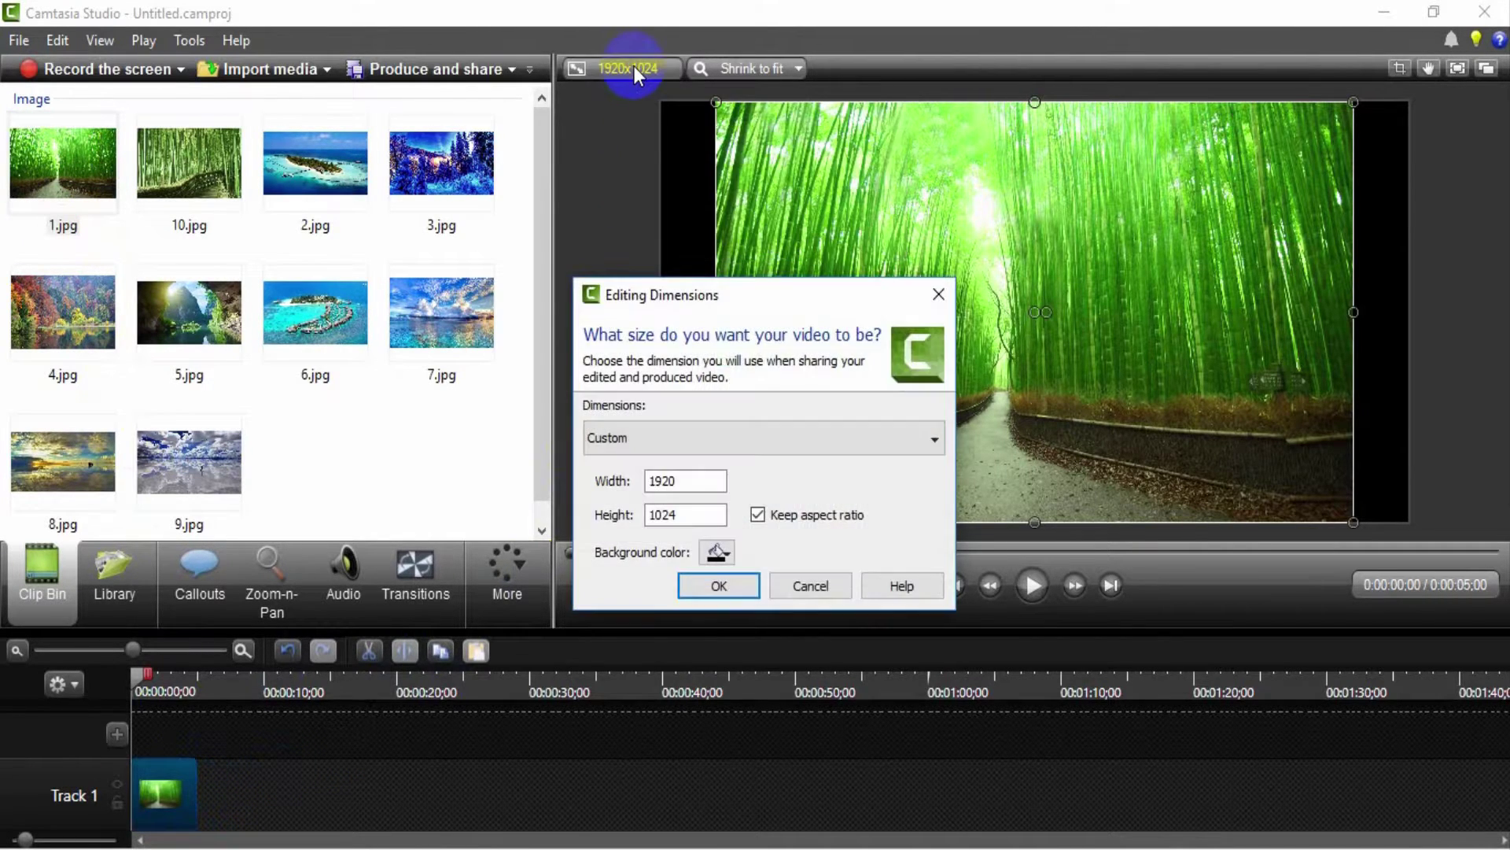
{"action": "left_click", "coordinate": [684, 515]}
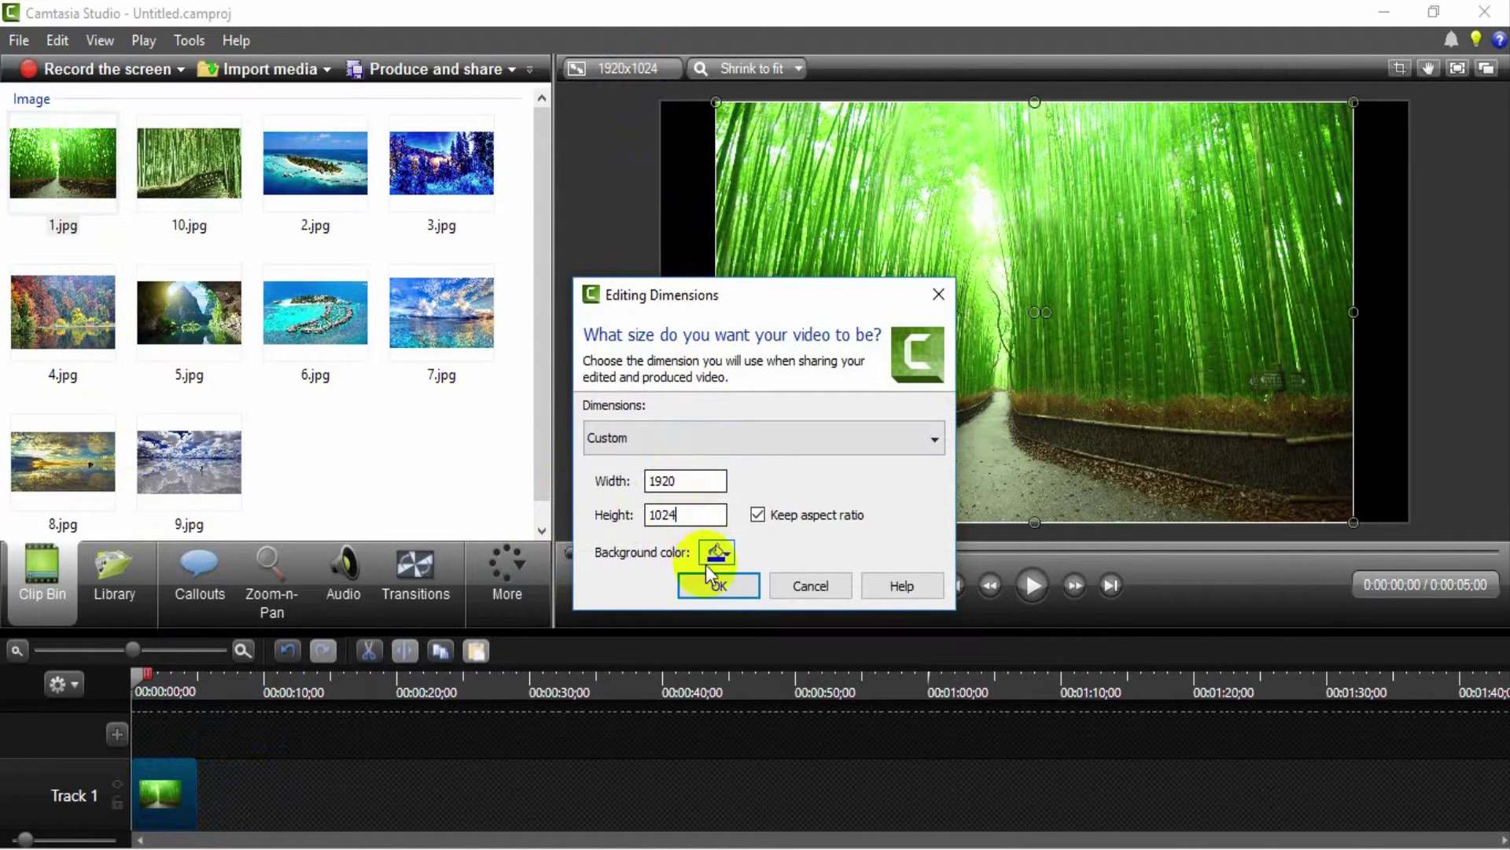
{"action": "left_click", "coordinate": [718, 553]}
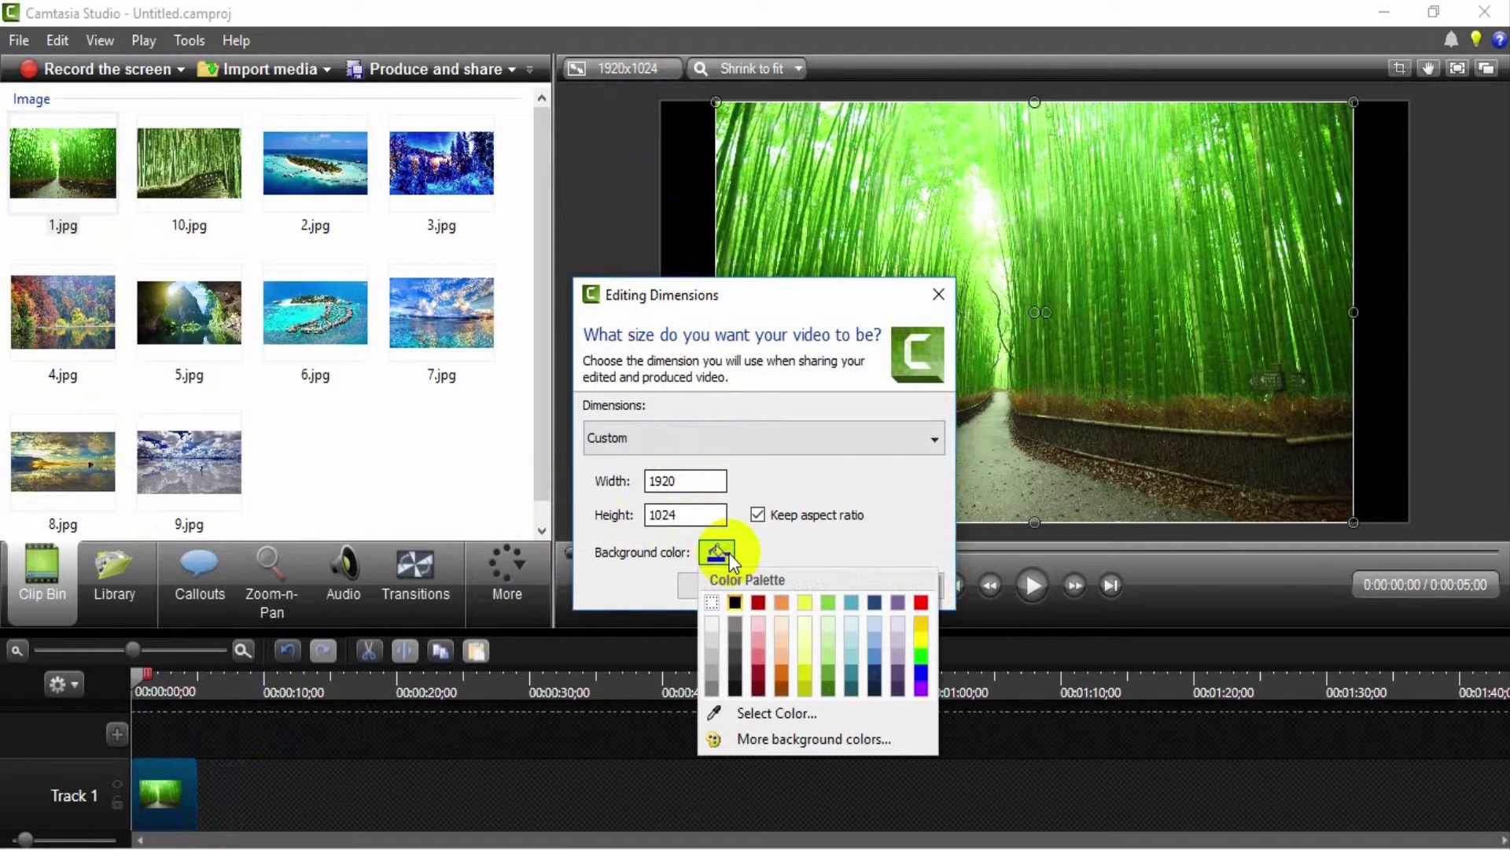
{"action": "left_click", "coordinate": [729, 554]}
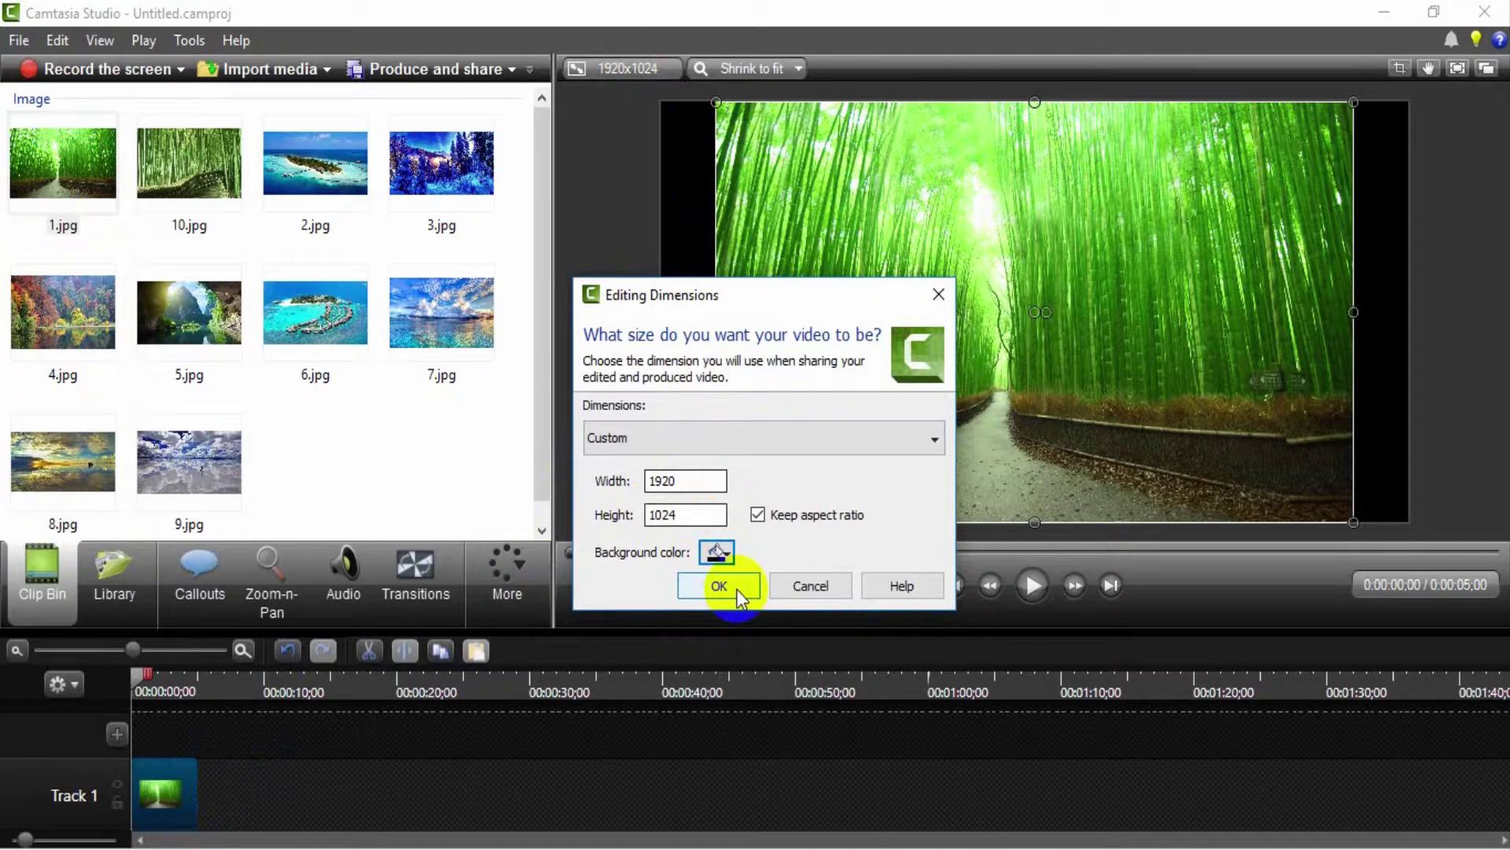
{"action": "left_click", "coordinate": [738, 590]}
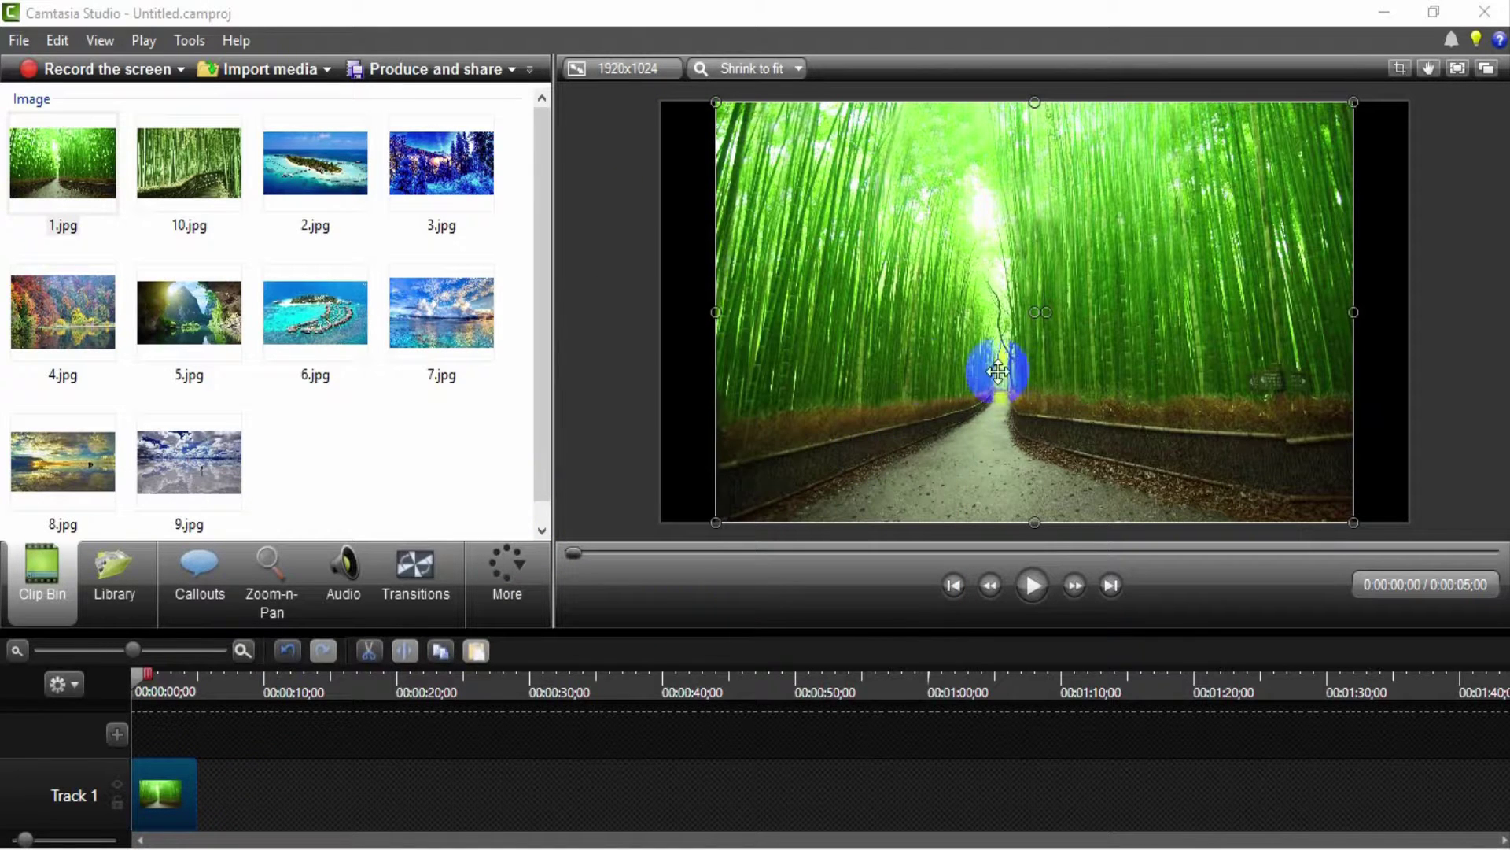
{"action": "left_click", "coordinate": [649, 404]}
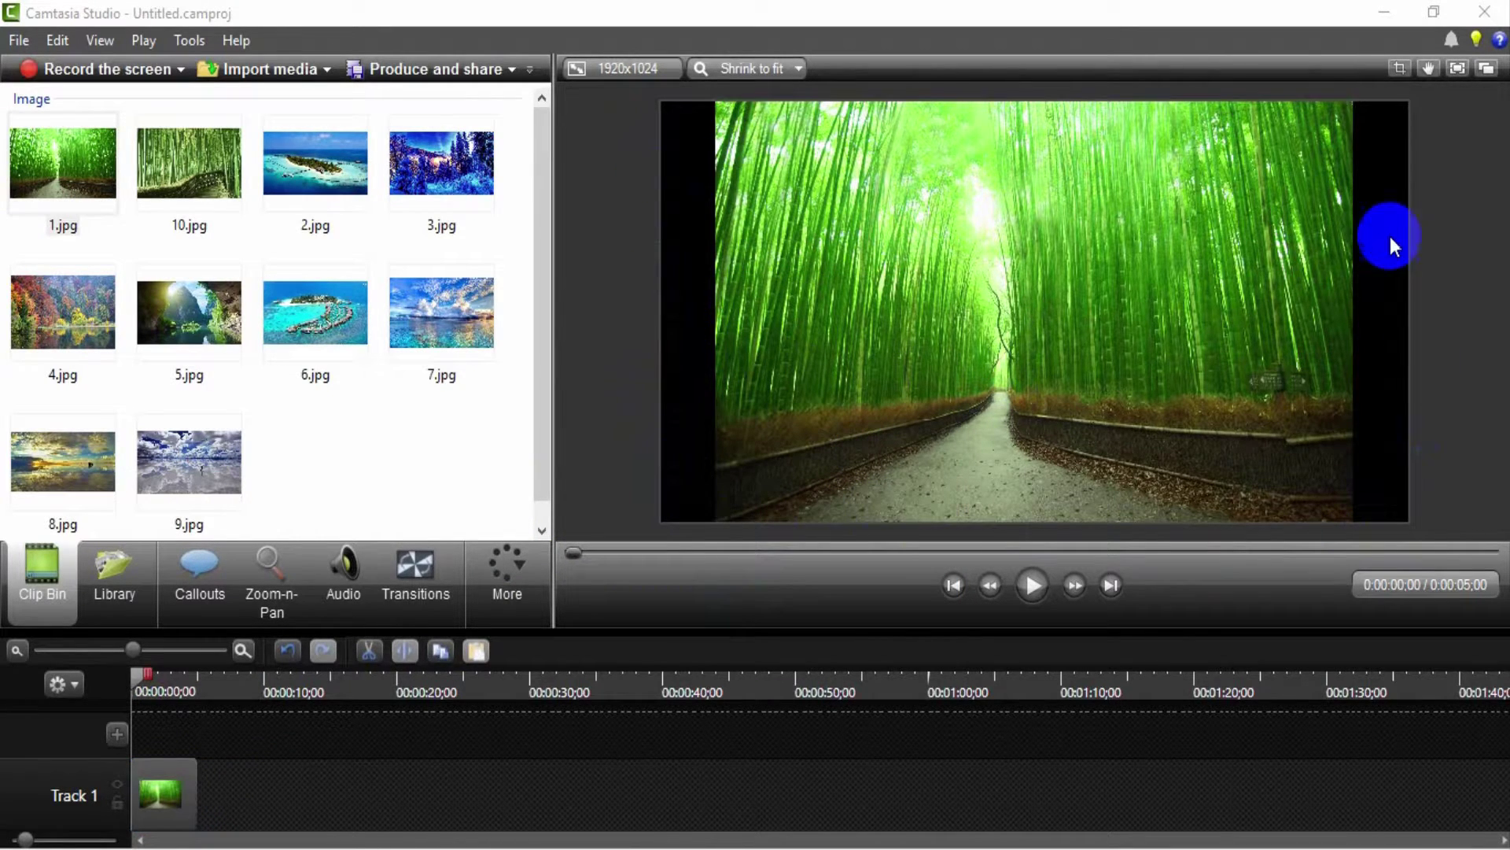
- Stretch the bamboo path image in the preview to fill the 1920x1024 canvas
{"action": "left_click", "coordinate": [864, 304]}
{"action": "left_click_drag", "start_coordinate": [713, 312], "coordinate": [659, 315]}
{"action": "left_click", "coordinate": [155, 789]}
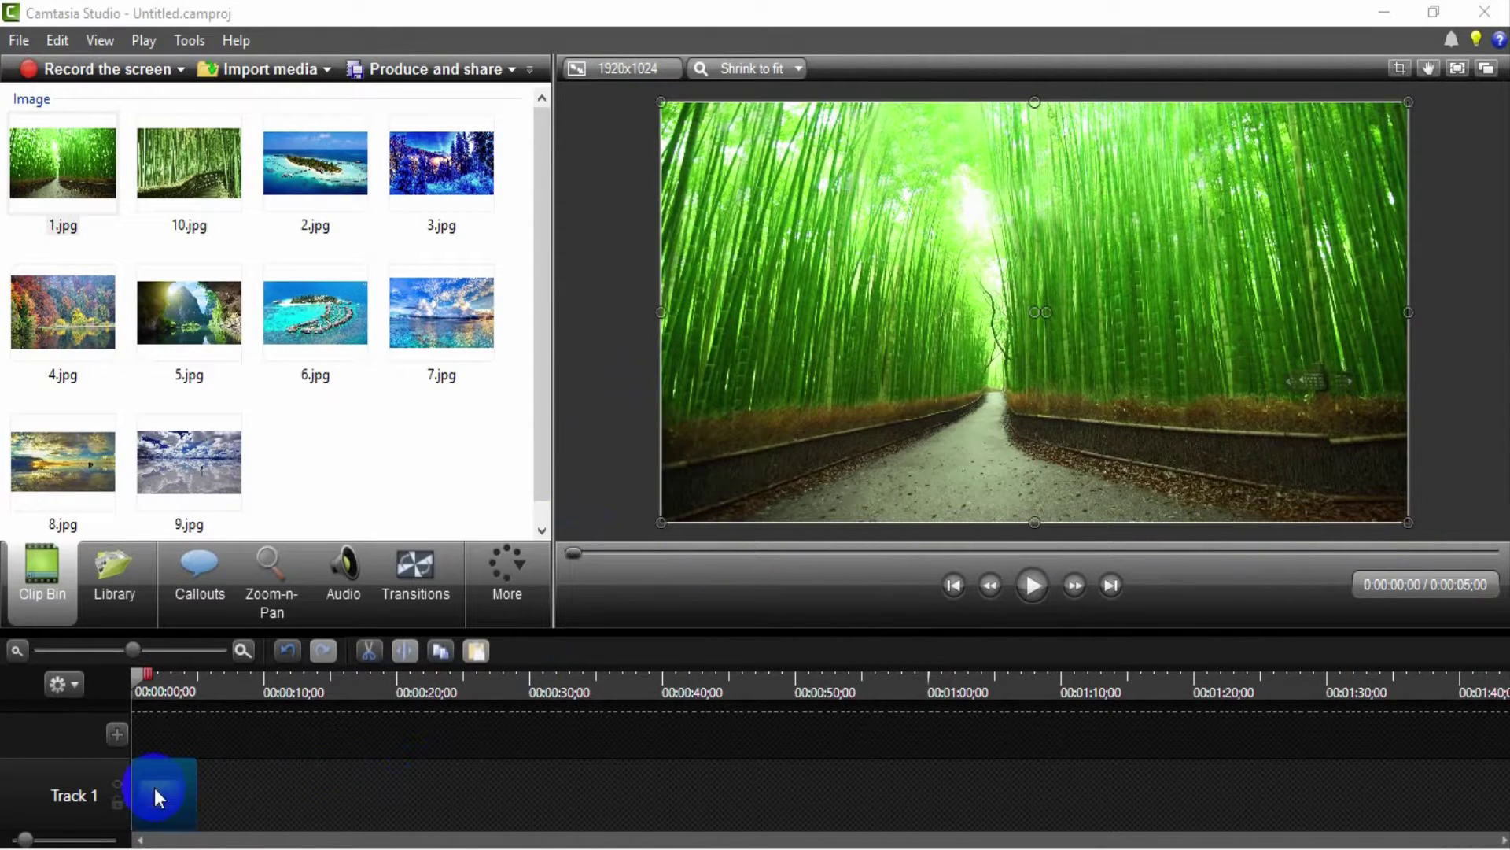
{"action": "scroll", "coordinate": [253, 791], "scroll_direction": "up", "scroll_amount": 5}
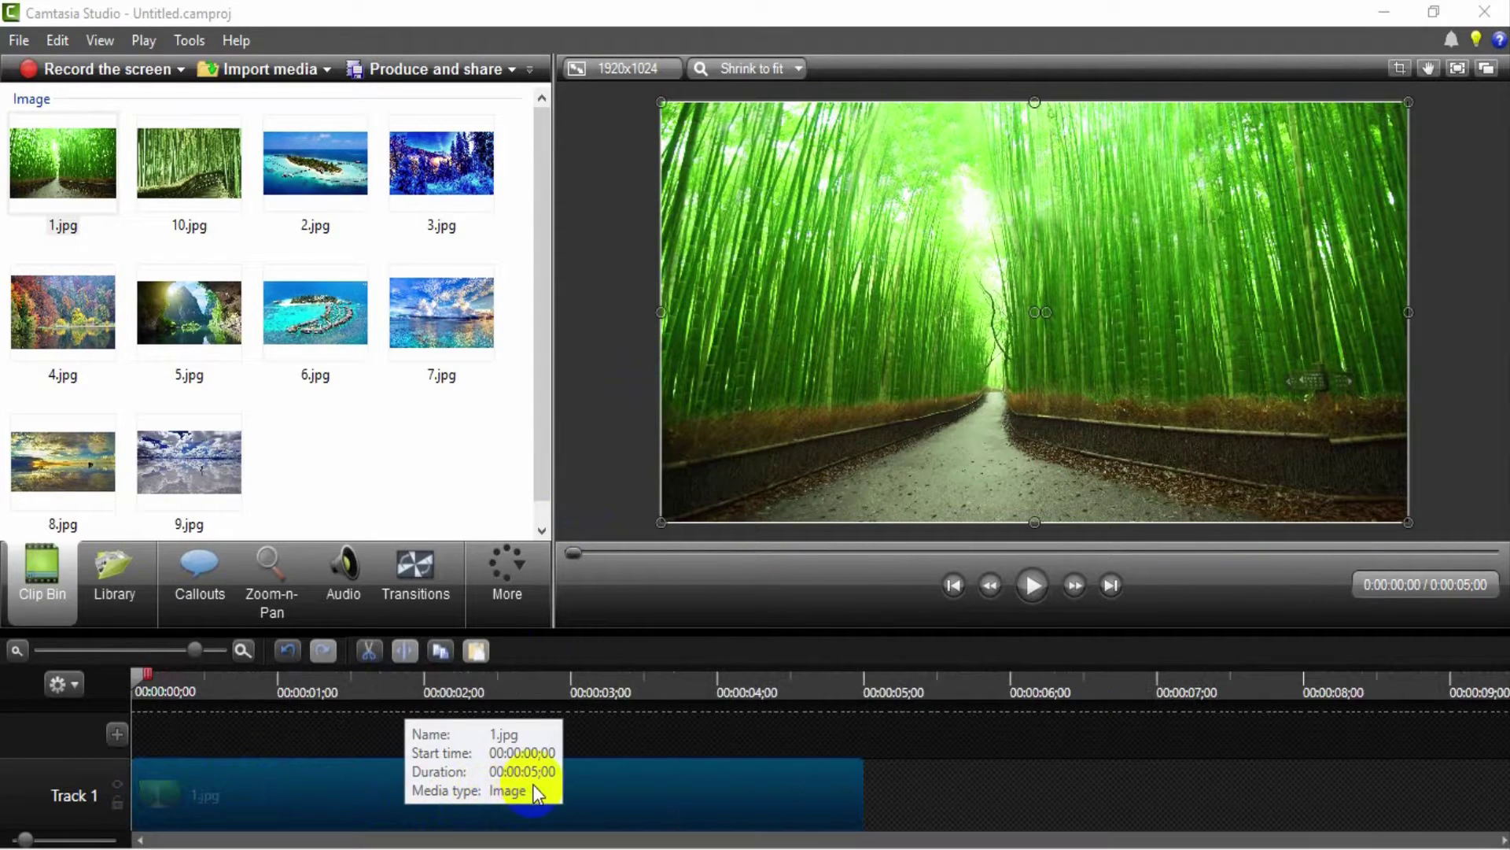
{"action": "left_click", "coordinate": [936, 793]}
- Keep the 1.jpg clip duration at 5 seconds
{"action": "right_click", "coordinate": [768, 790]}
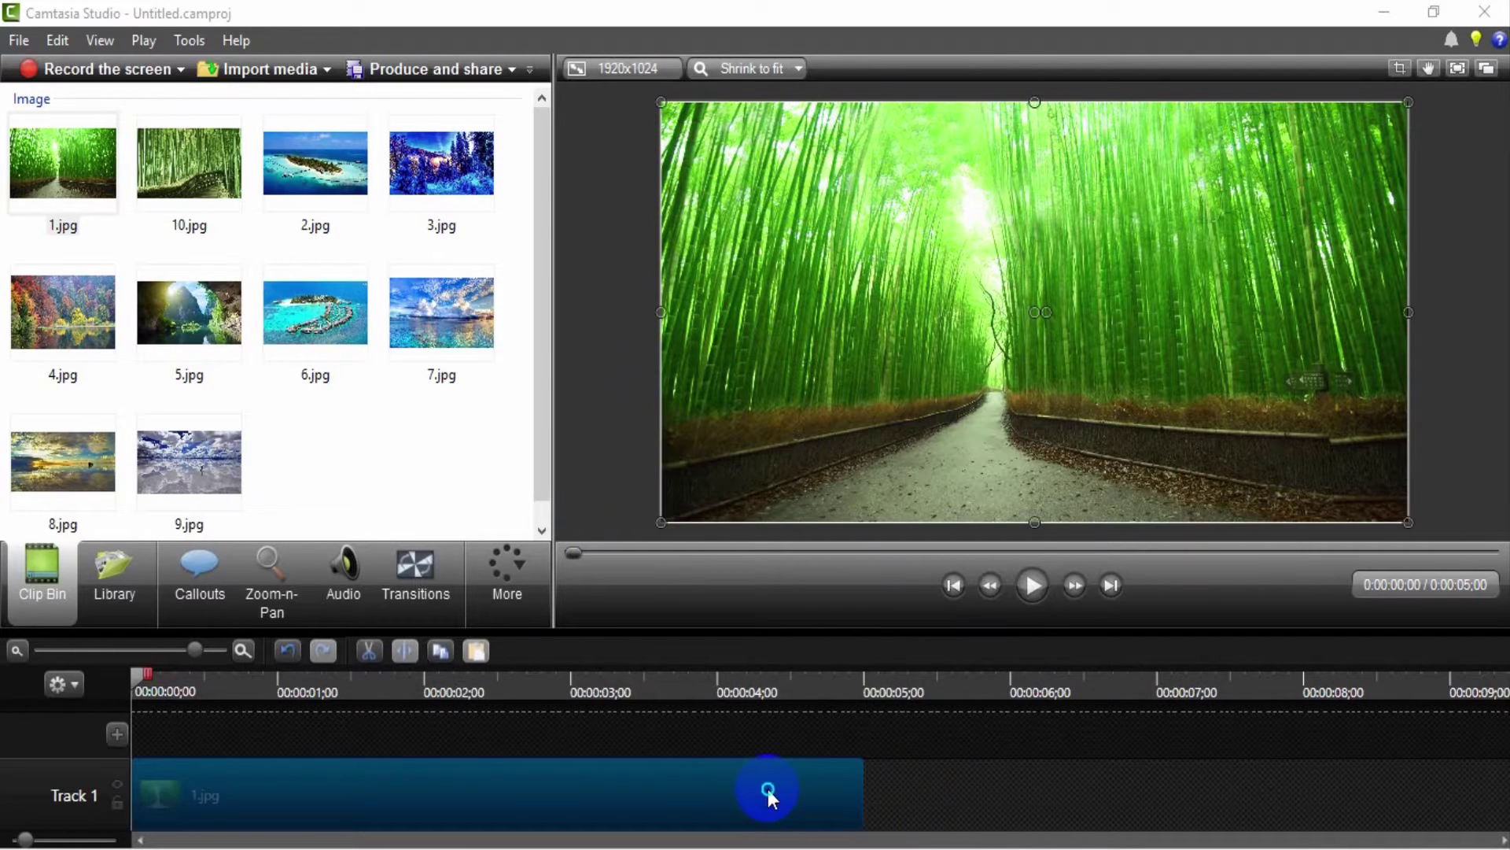
{"action": "left_click", "coordinate": [820, 746]}
{"action": "left_click", "coordinate": [192, 710]}
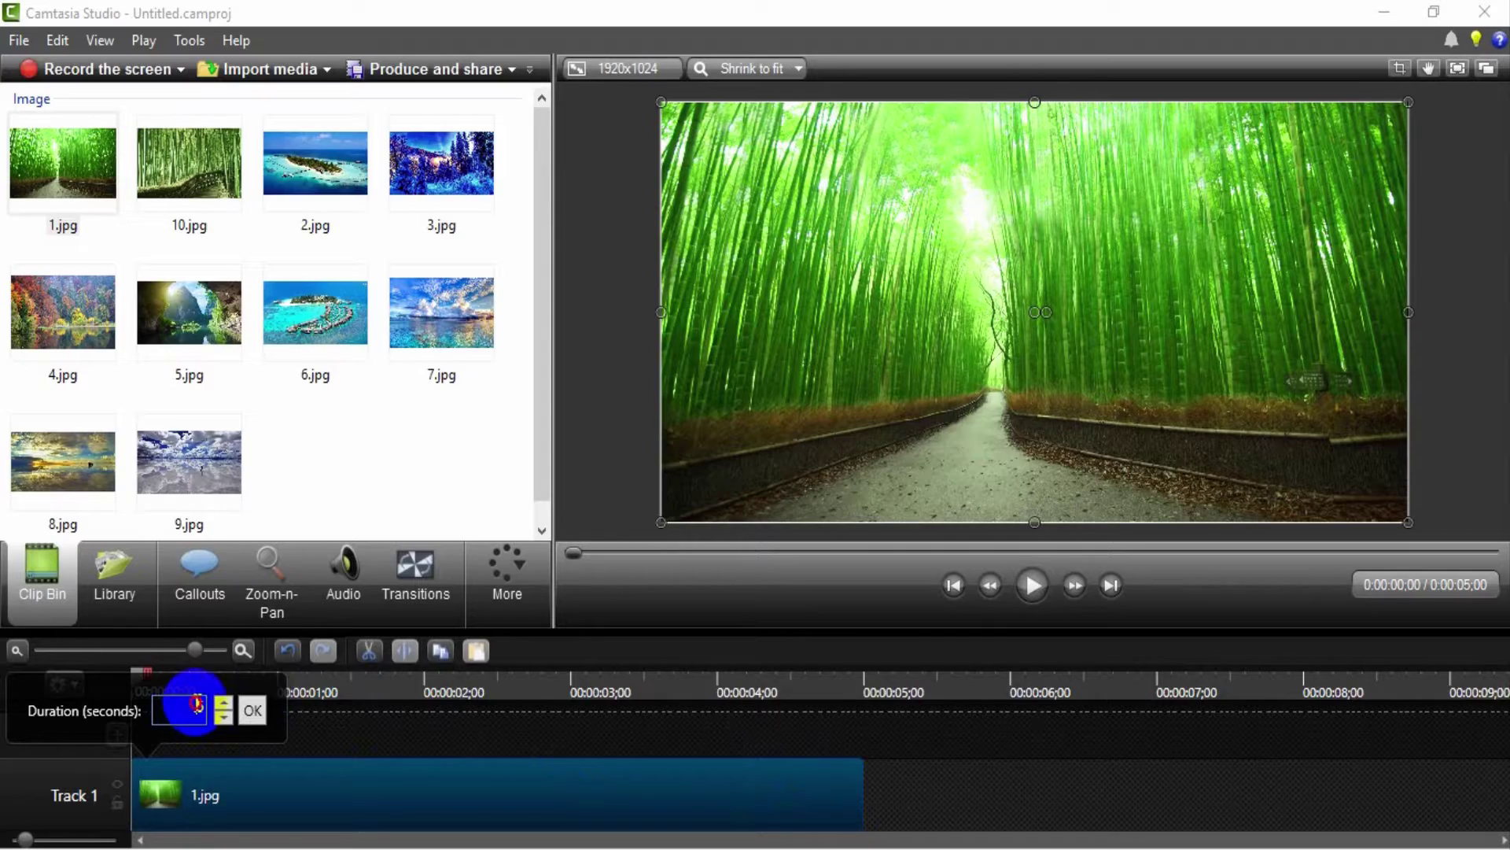
{"action": "left_click", "coordinate": [253, 712]}
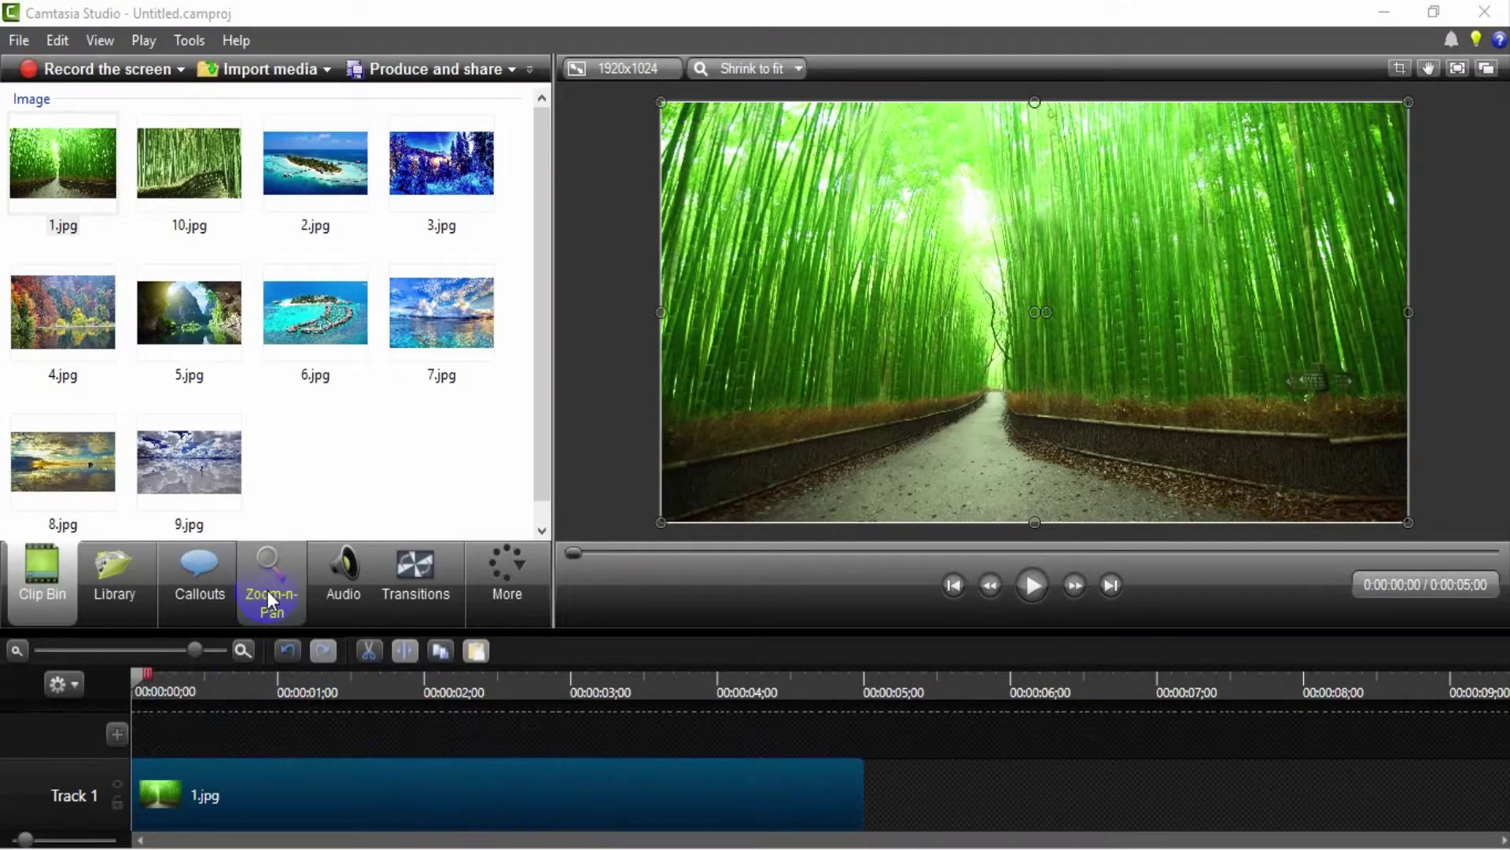
- Start the 1.jpg Zoom-n-Pan on an 80% close-up framed toward the left
{"action": "left_click", "coordinate": [268, 590]}
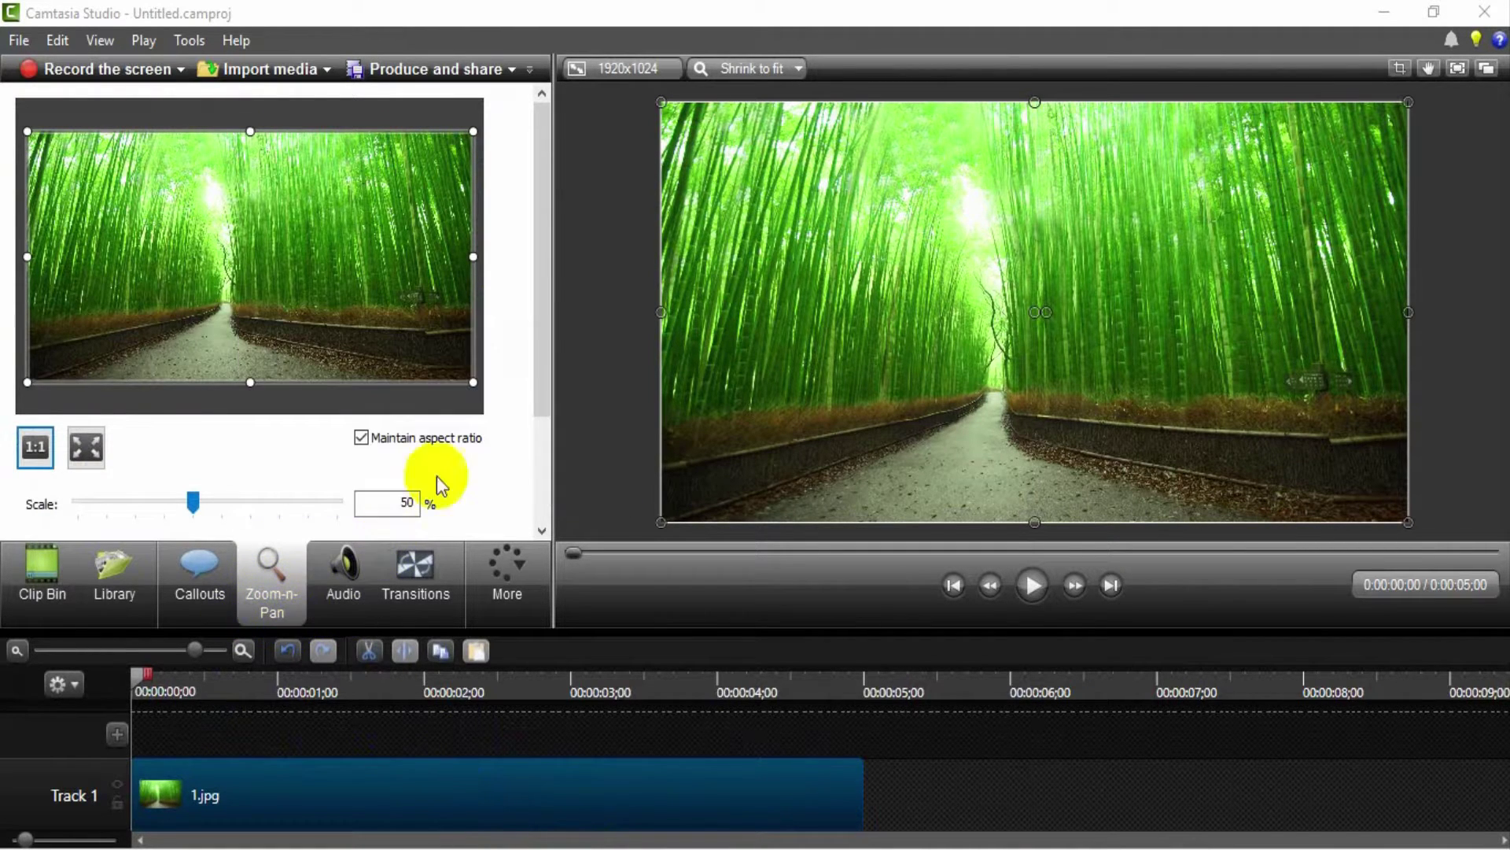
{"action": "left_click", "coordinate": [545, 319]}
{"action": "left_click", "coordinate": [496, 651]}
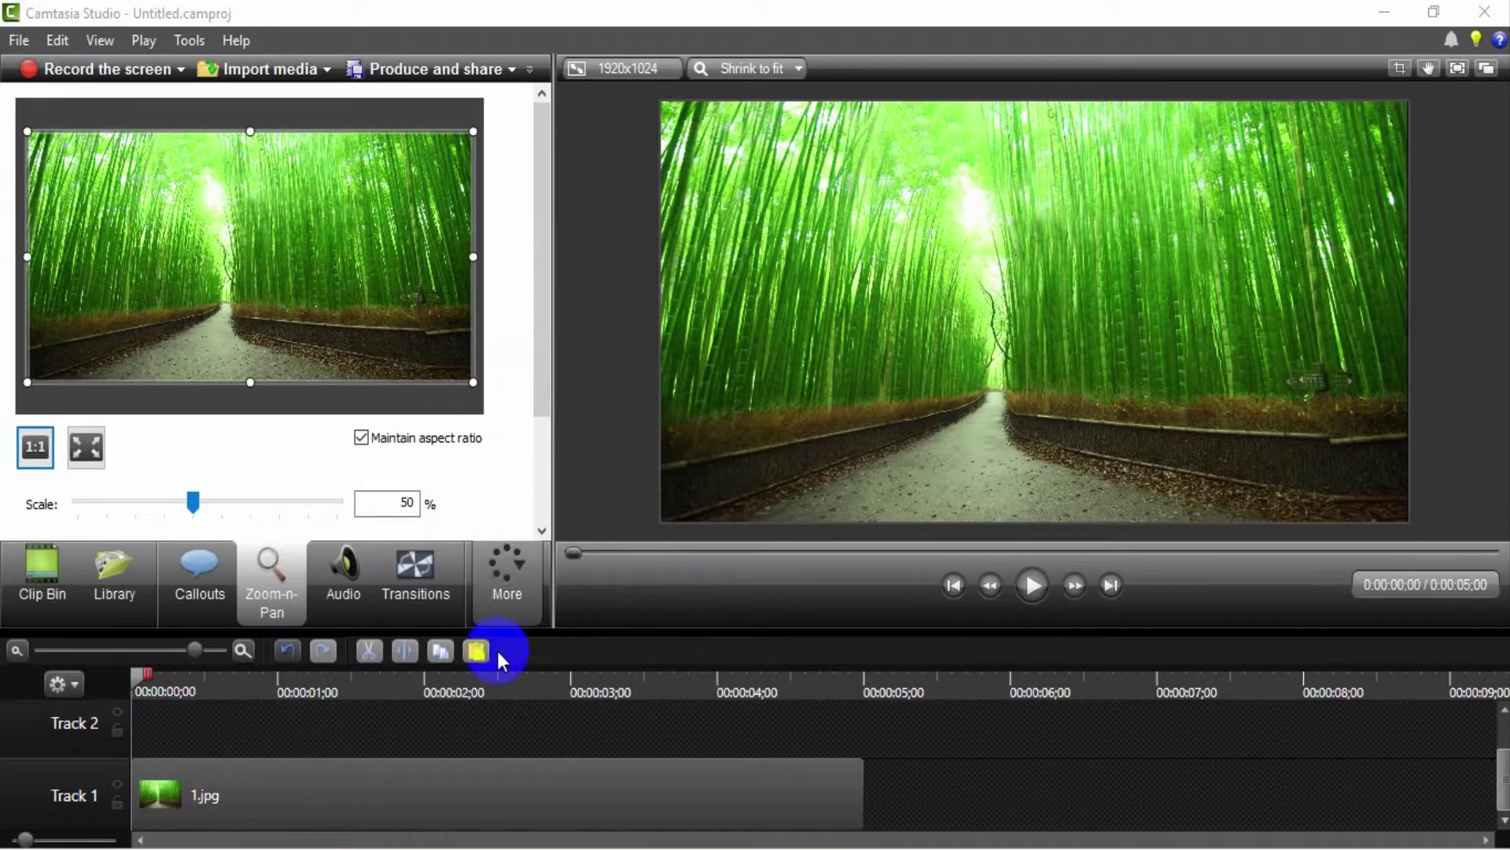
{"action": "left_click", "coordinate": [698, 465]}
{"action": "left_click_drag", "start_coordinate": [661, 523], "coordinate": [578, 651]}
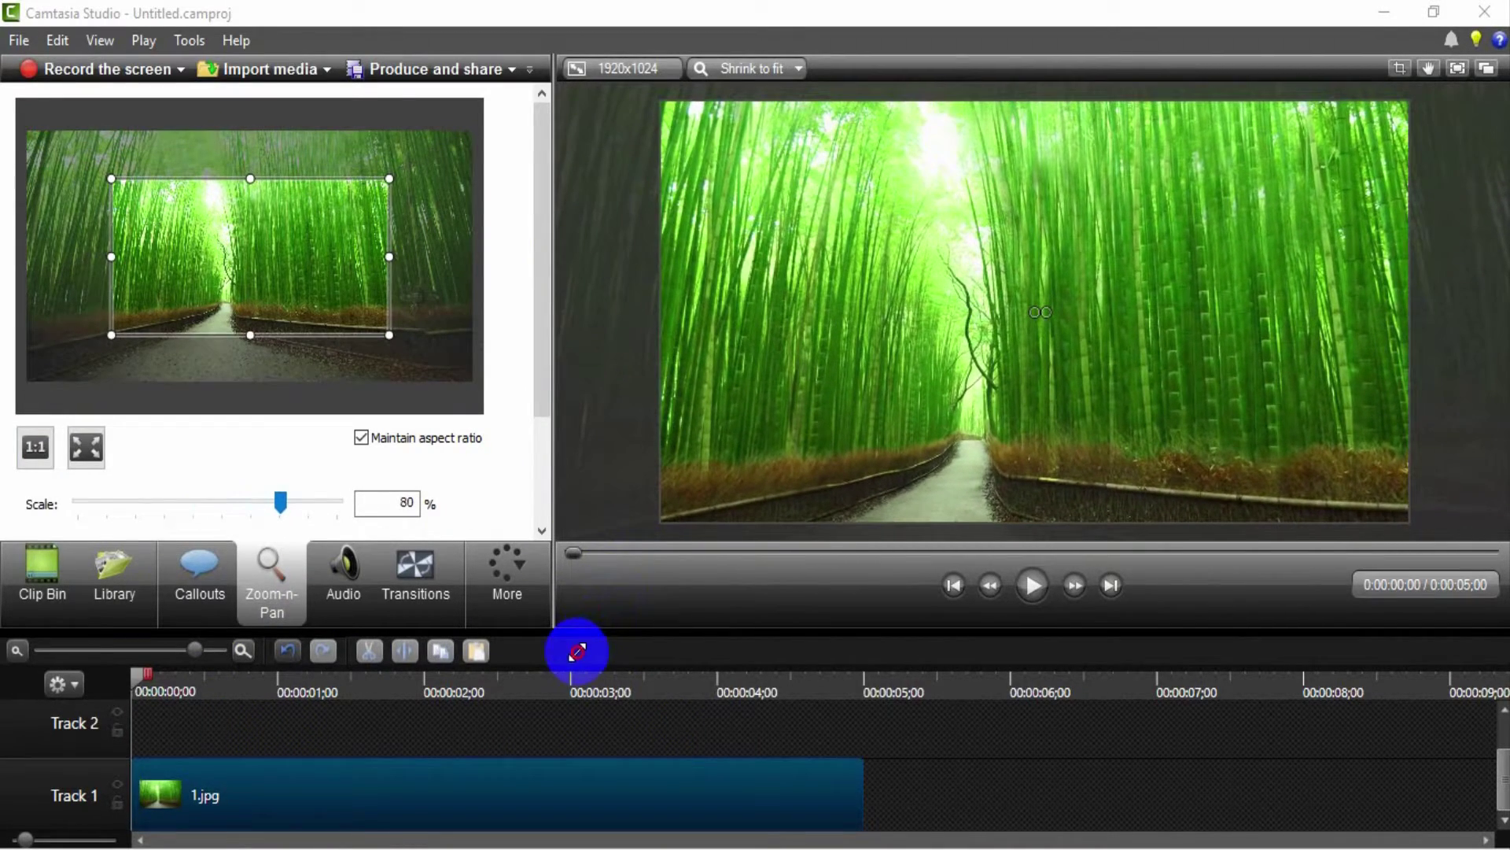
{"action": "left_click_drag", "start_coordinate": [302, 290], "coordinate": [266, 302]}
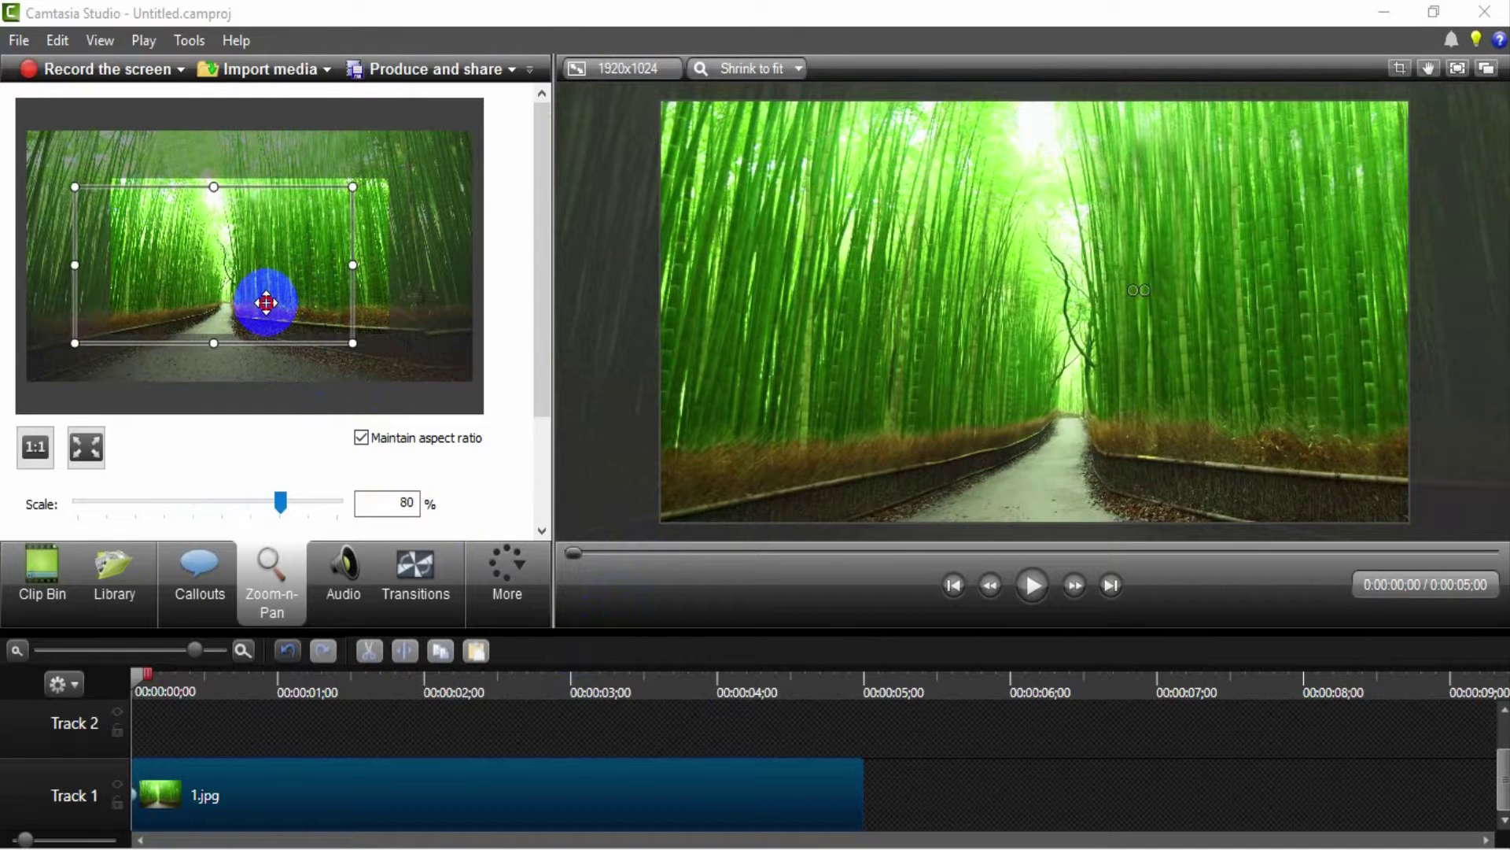
{"action": "left_click_drag", "start_coordinate": [130, 795], "coordinate": [853, 785]}
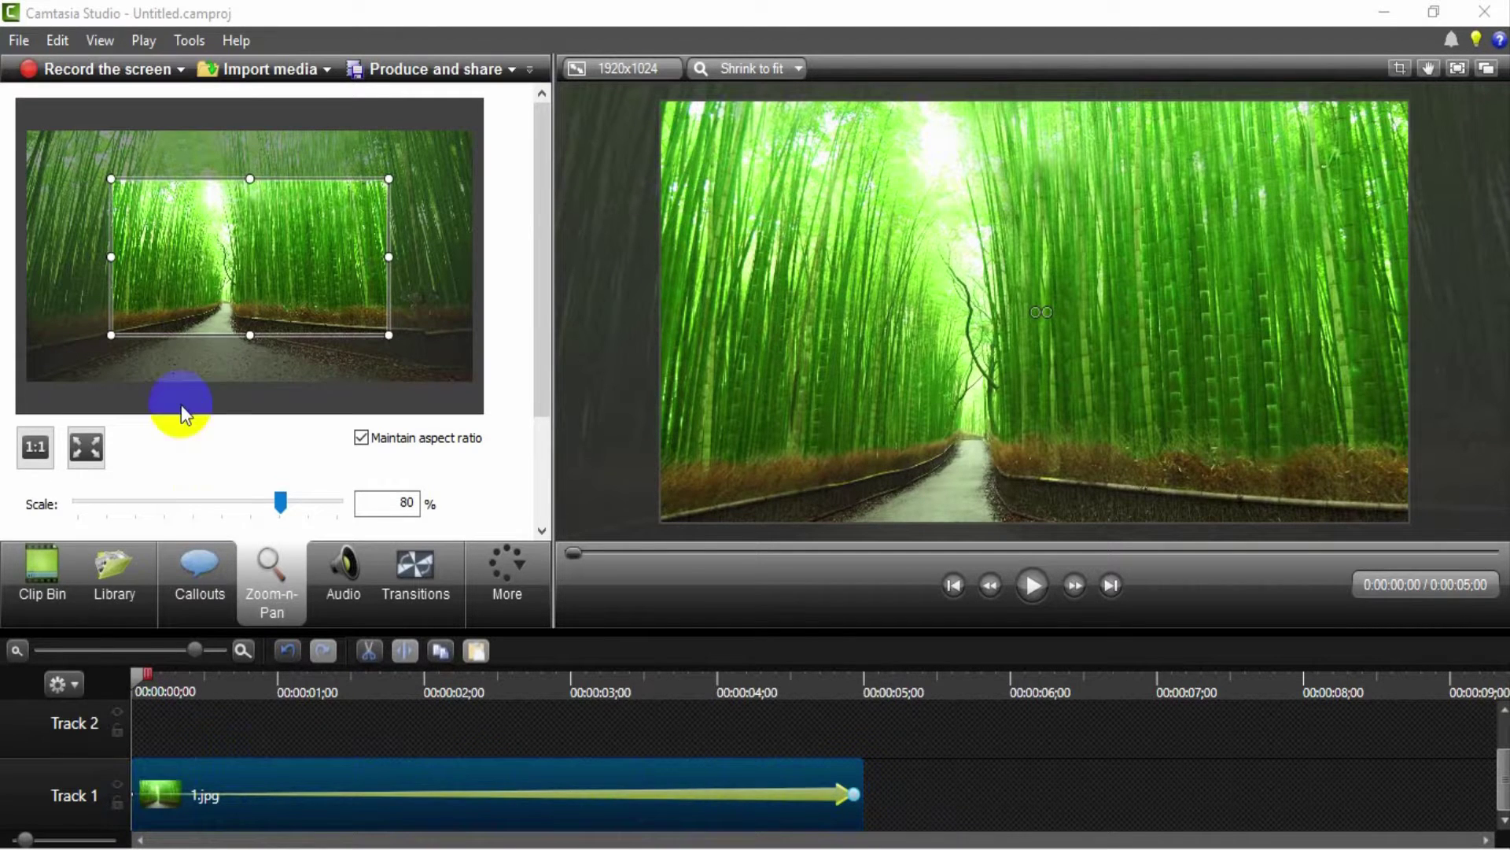
{"action": "left_click_drag", "start_coordinate": [209, 307], "coordinate": [167, 308]}
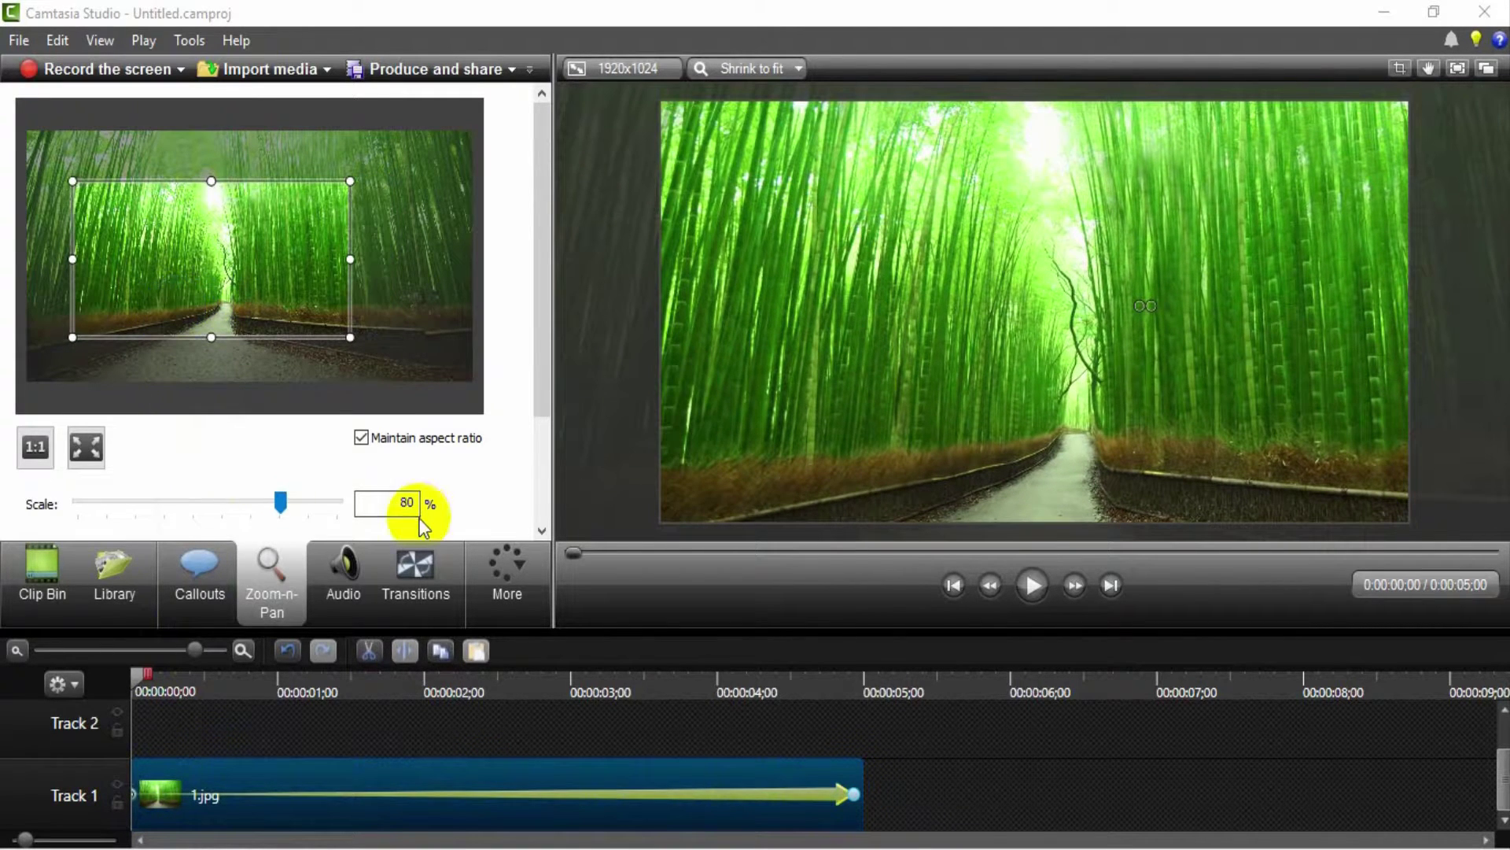
- End the 1.jpg zoom on the full, centred picture and preview it
{"action": "double_click", "coordinate": [853, 793]}
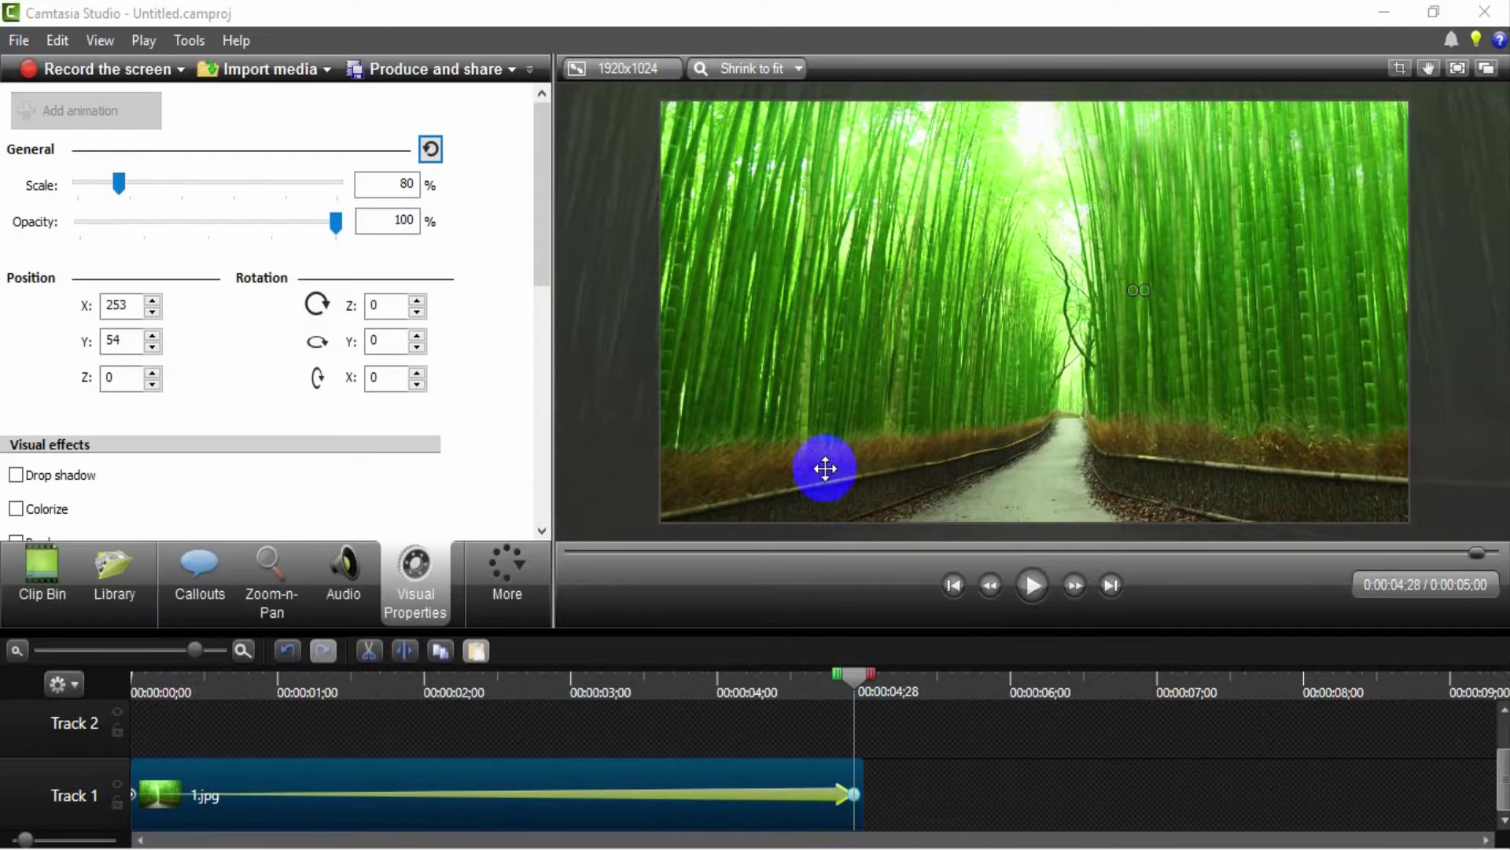
{"action": "left_click", "coordinate": [271, 590]}
{"action": "left_click_drag", "start_coordinate": [68, 347], "coordinate": [57, 374]}
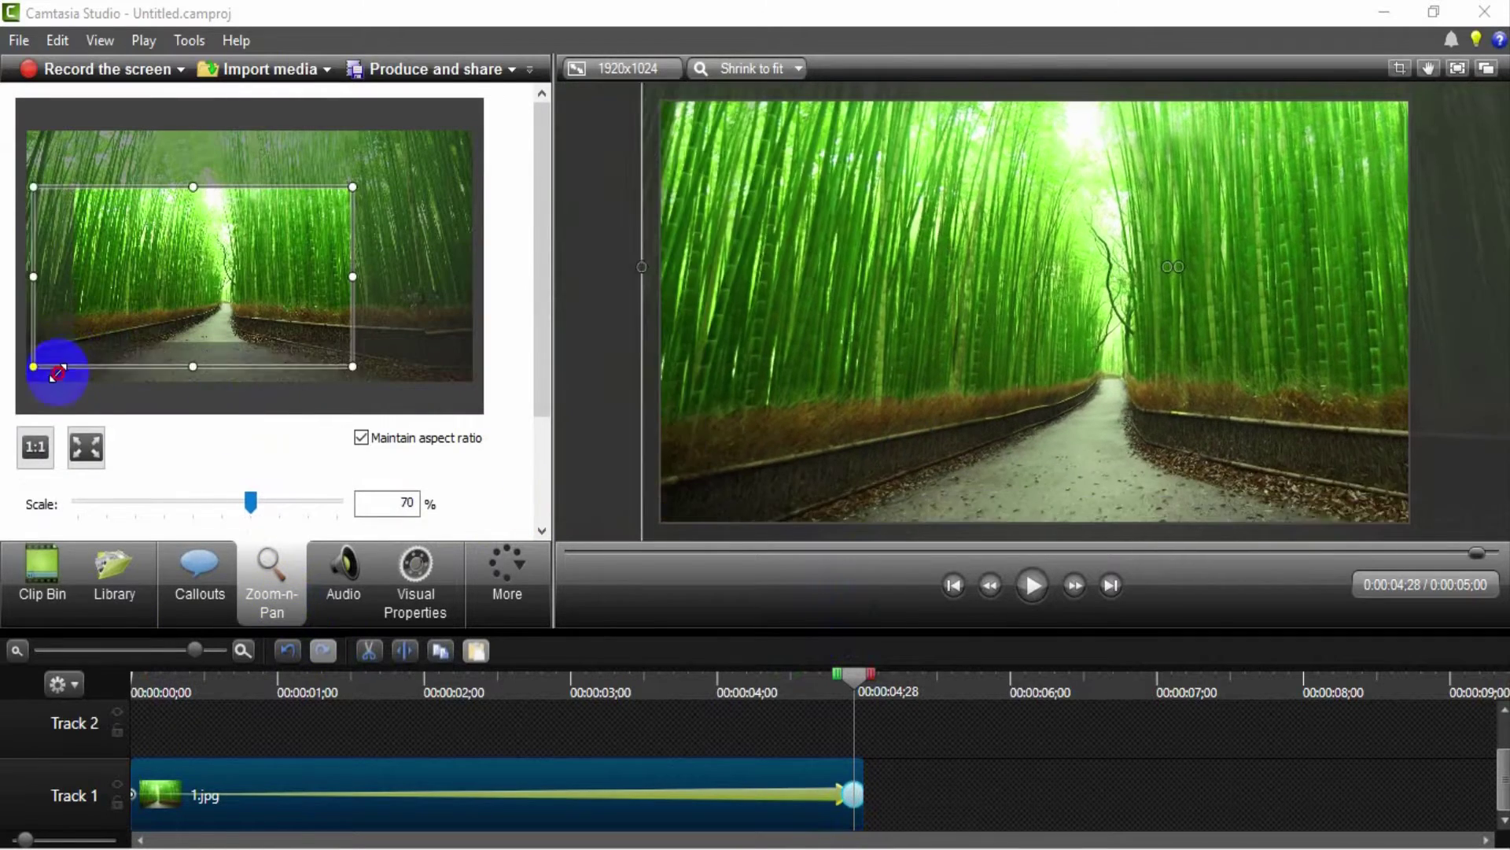
{"action": "left_click_drag", "start_coordinate": [354, 186], "coordinate": [442, 158]}
{"action": "left_click_drag", "start_coordinate": [449, 242], "coordinate": [474, 250]}
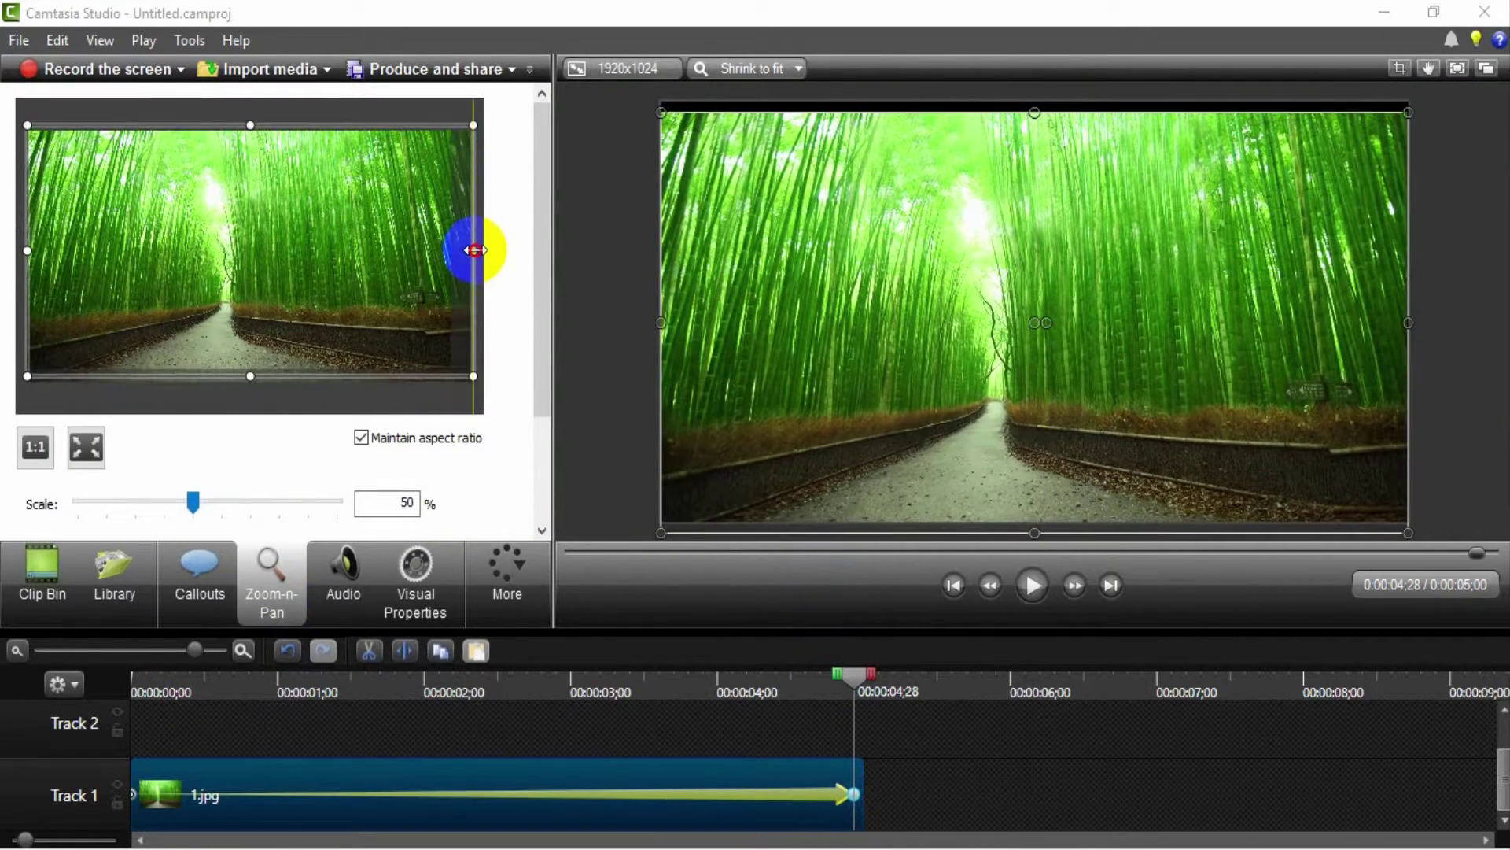
{"action": "mouse_move", "coordinate": [303, 260]}
{"action": "left_mouse_down"}
{"action": "mouse_move", "coordinate": [321, 265]}
{"action": "mouse_move", "coordinate": [303, 263]}
{"action": "left_mouse_up"}
{"action": "left_click", "coordinate": [1029, 591]}
{"action": "left_click", "coordinate": [1100, 779]}
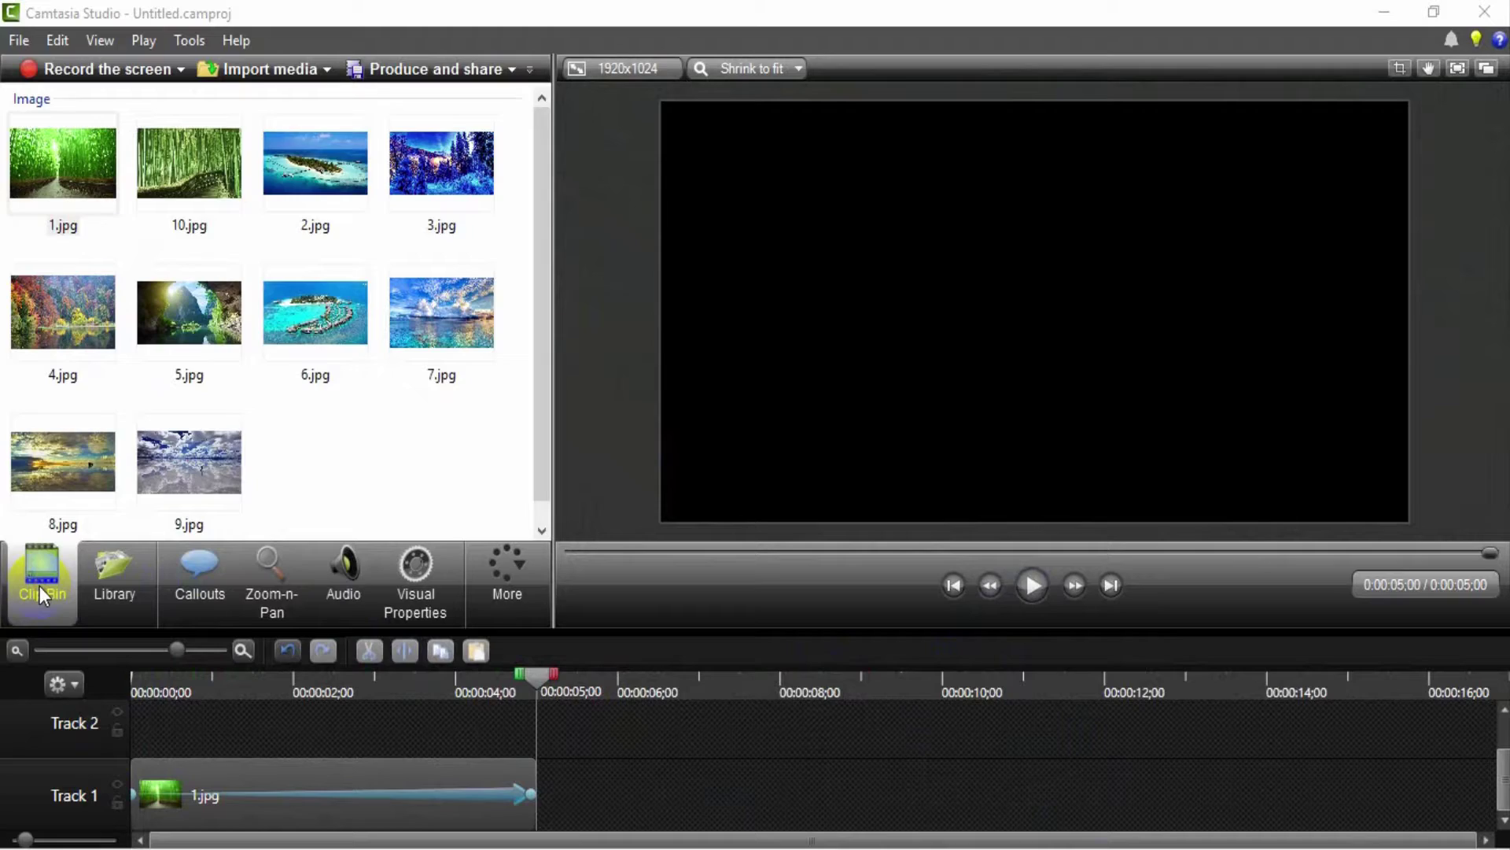
- Add 2.jpg after 1.jpg on Track 1 and enlarge the island image to fill the canvas
{"action": "left_click", "coordinate": [314, 172]}
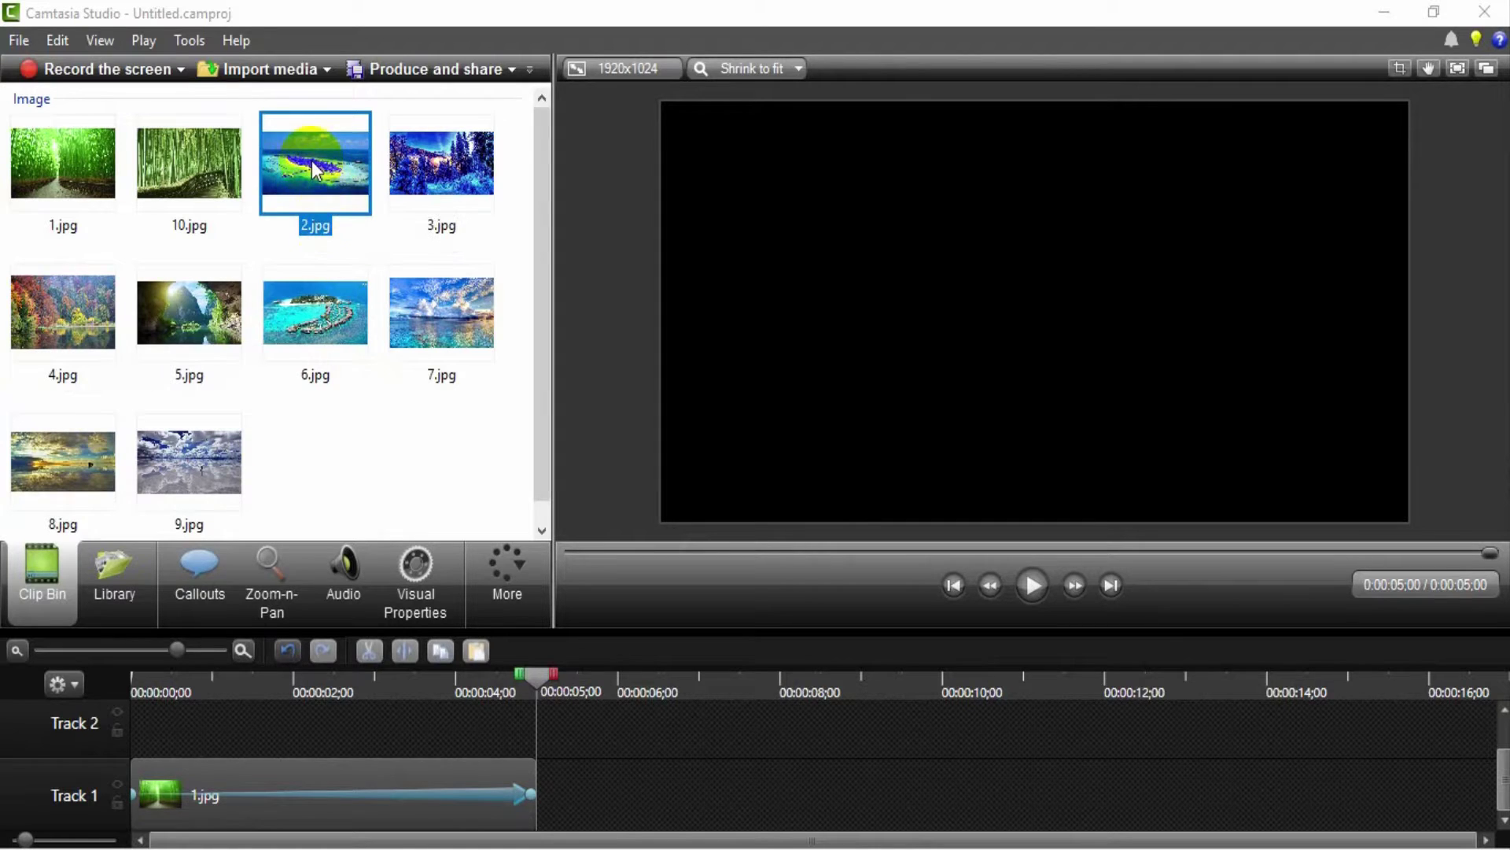
{"action": "left_click_drag", "start_coordinate": [315, 172], "coordinate": [645, 787]}
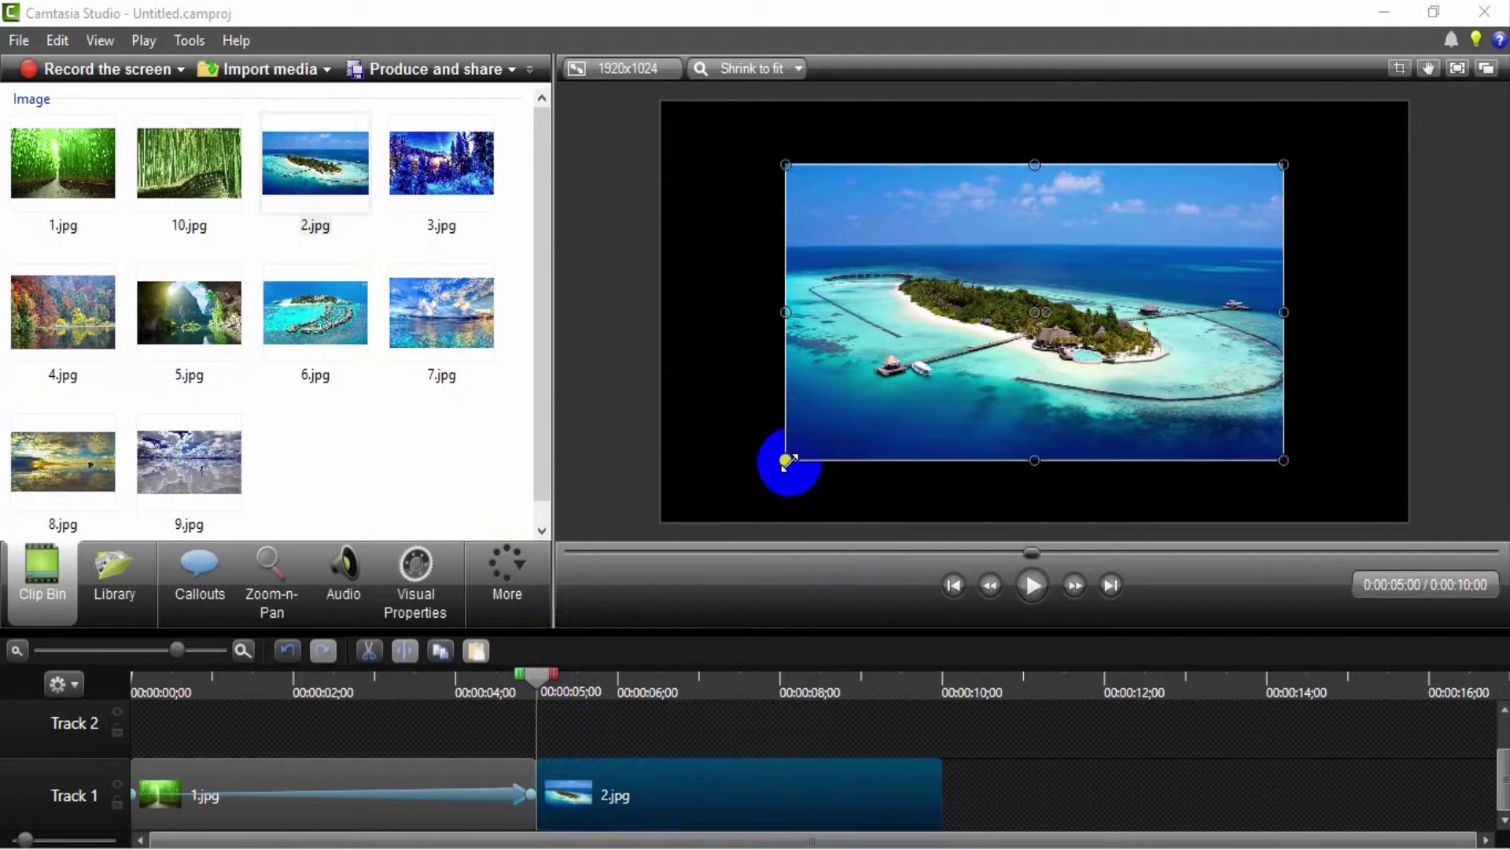
{"action": "left_click_drag", "start_coordinate": [782, 460], "coordinate": [735, 524]}
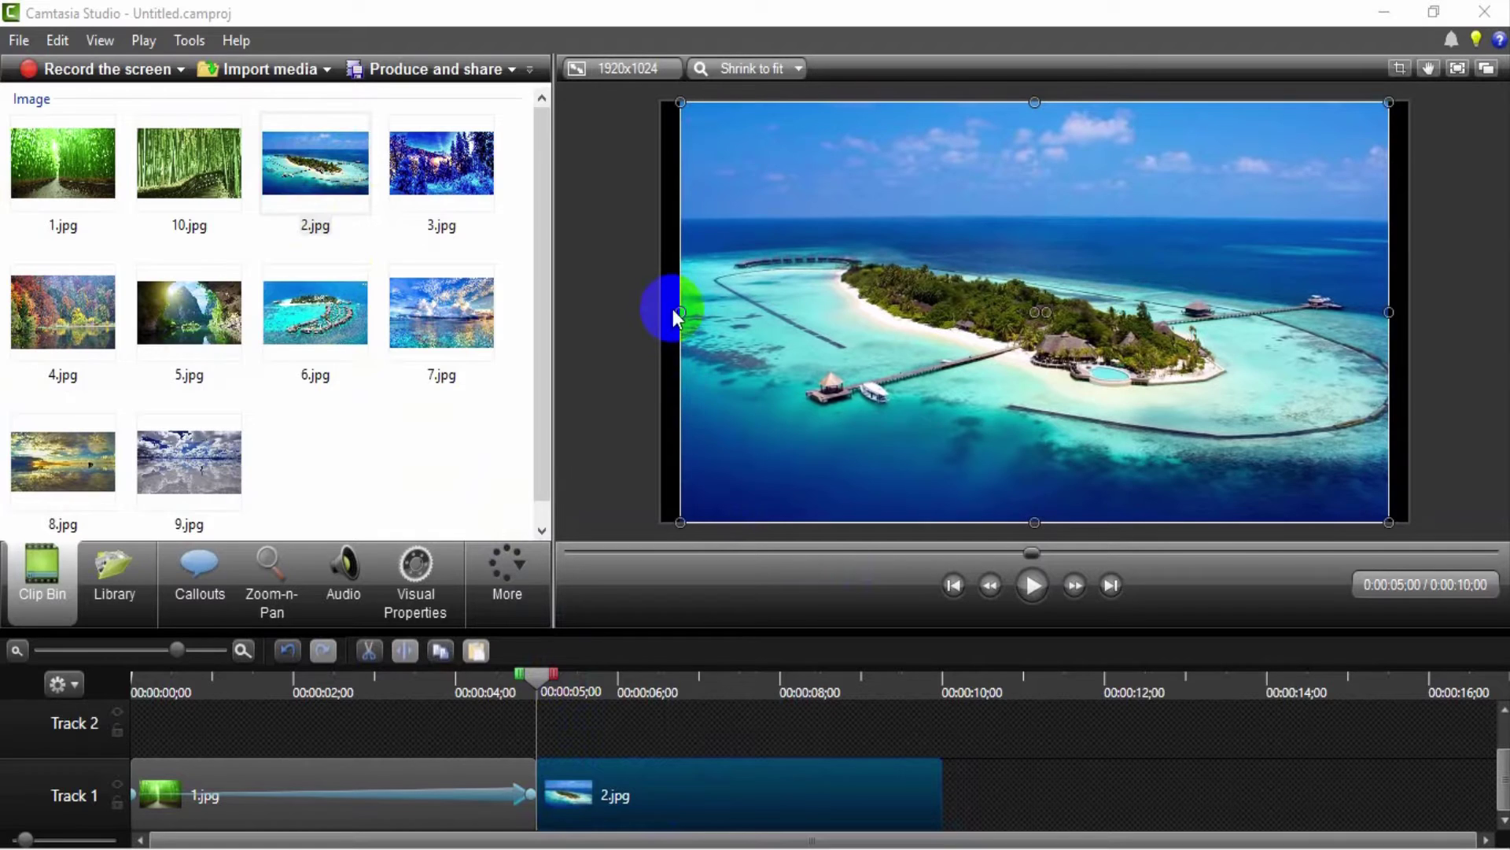
{"action": "left_click_drag", "start_coordinate": [680, 313], "coordinate": [661, 312]}
{"action": "left_click_drag", "start_coordinate": [661, 522], "coordinate": [658, 524]}
- Animate 2.jpg zooming in from 152% to 236% at the clip's end, then preview
{"action": "left_click", "coordinate": [252, 602]}
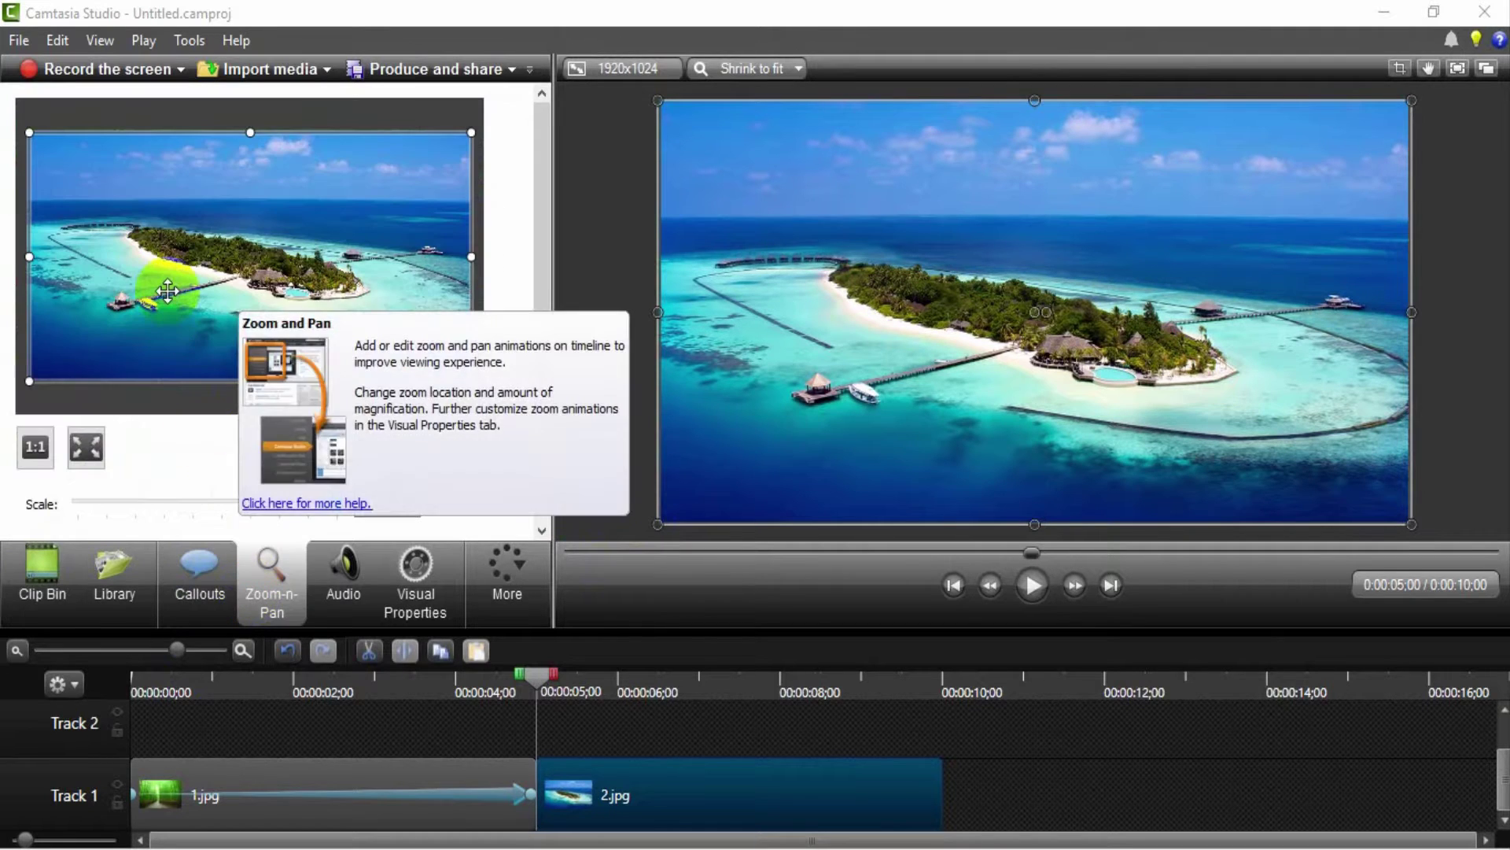
{"action": "mouse_move", "coordinate": [550, 803]}
{"action": "left_mouse_down"}
{"action": "mouse_move", "coordinate": [617, 789]}
{"action": "mouse_move", "coordinate": [952, 796]}
{"action": "mouse_move", "coordinate": [936, 793]}
{"action": "left_mouse_up"}
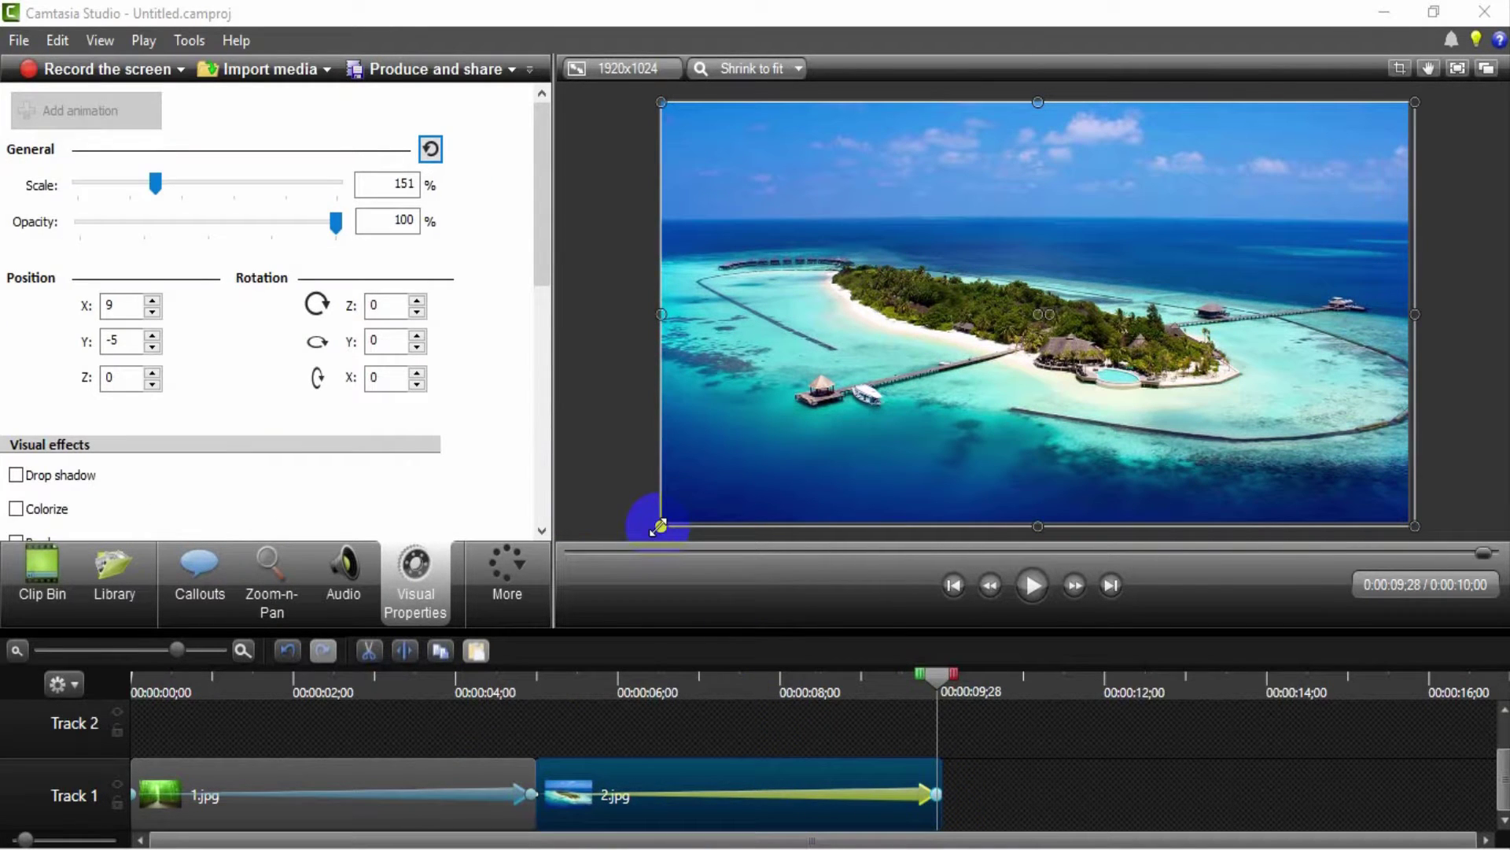
{"action": "left_click_drag", "start_coordinate": [661, 526], "coordinate": [629, 644]}
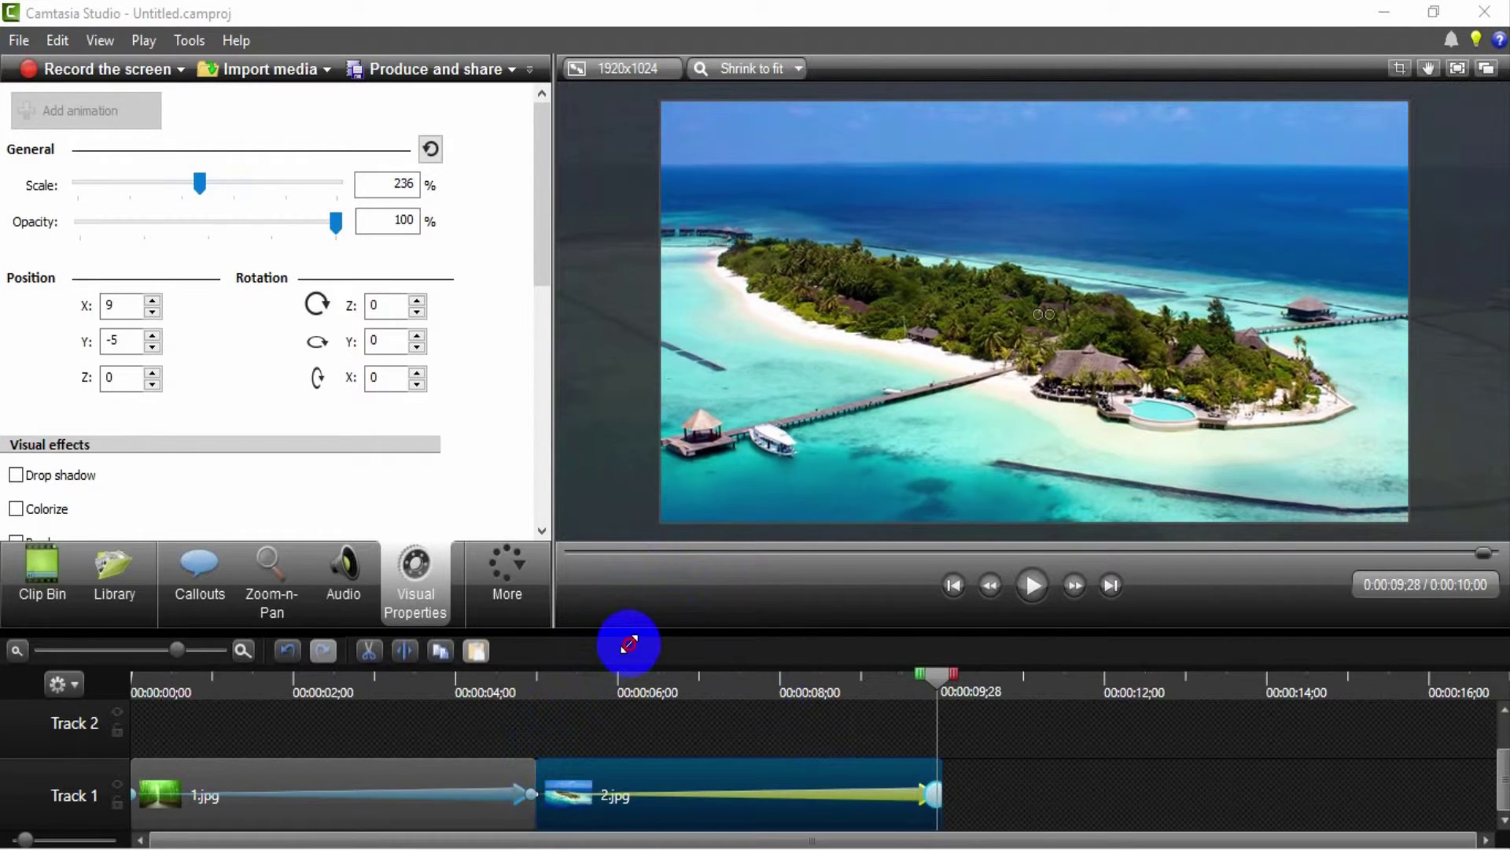
{"action": "left_click_drag", "start_coordinate": [935, 677], "coordinate": [542, 685]}
{"action": "left_click", "coordinate": [1033, 584]}
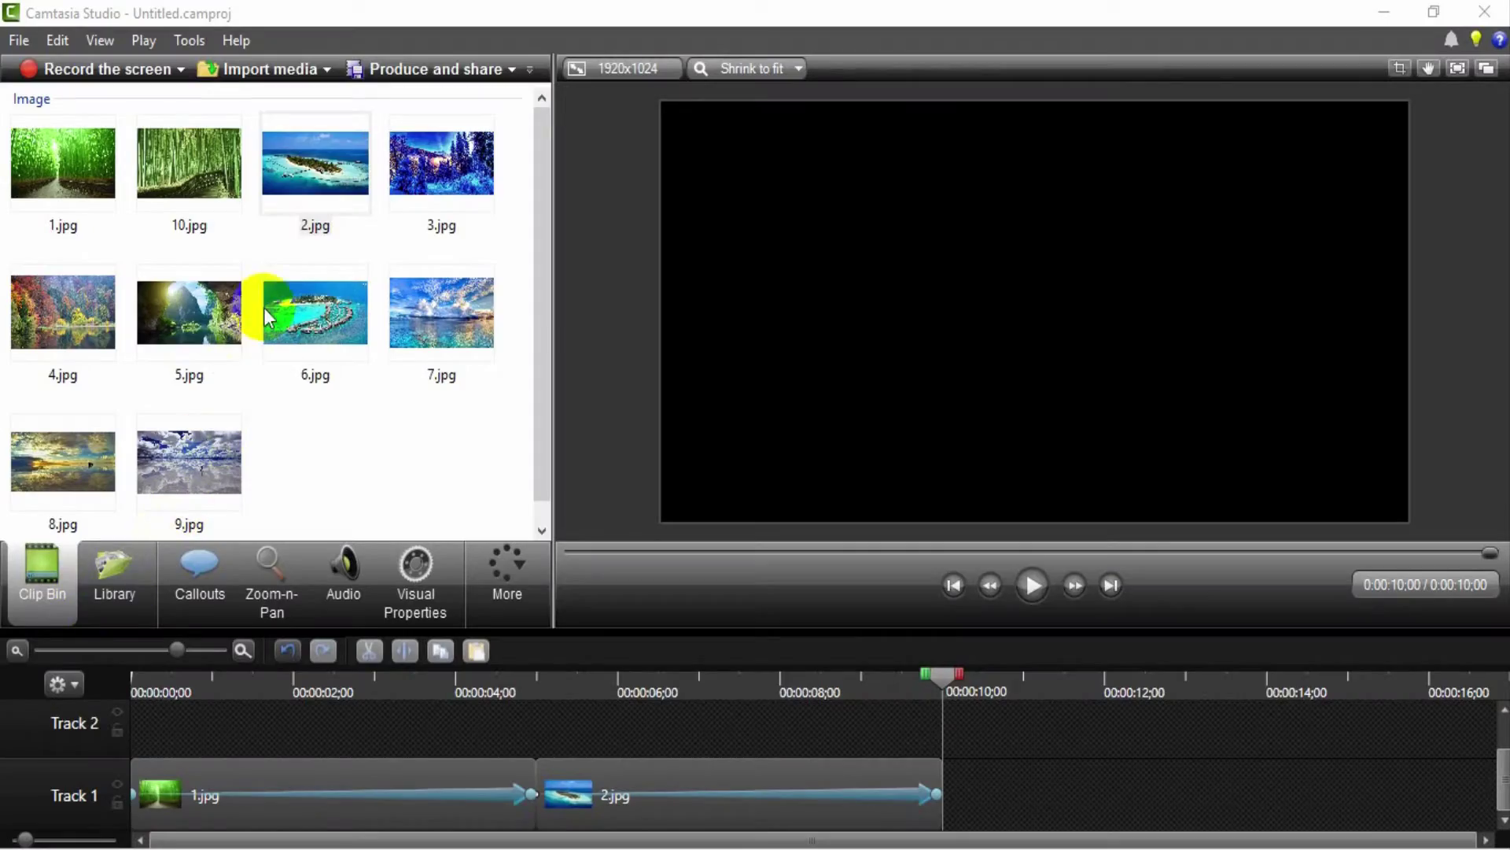
- Add 3.jpg after 2.jpg on Track 1 and stretch the snowy forest to fill the canvas
{"action": "left_click", "coordinate": [420, 172]}
{"action": "left_click_drag", "start_coordinate": [421, 171], "coordinate": [889, 671]}
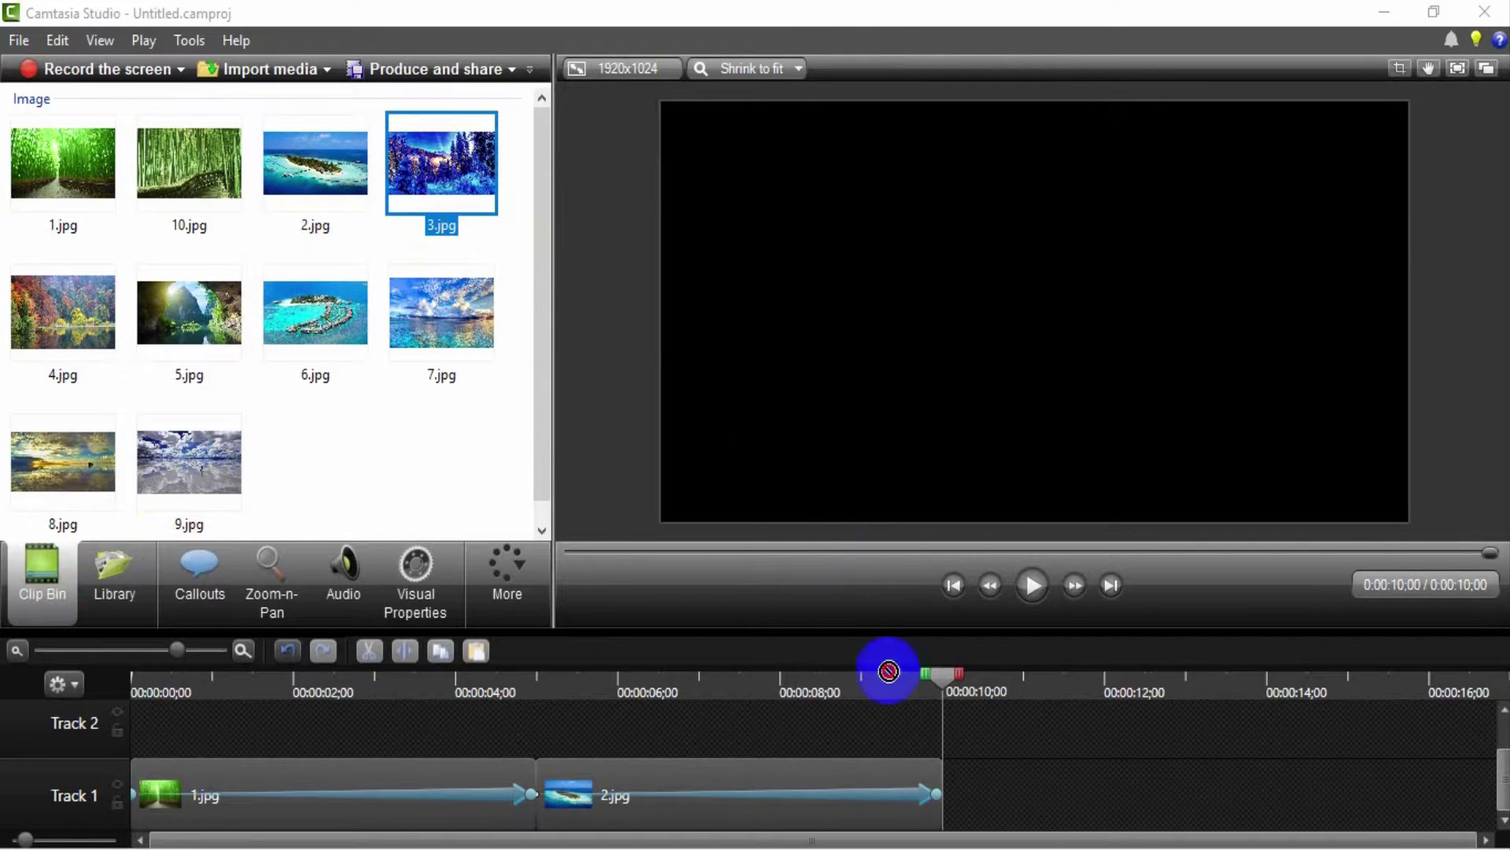
{"action": "left_click_drag", "start_coordinate": [986, 799], "coordinate": [1023, 796]}
{"action": "left_click_drag", "start_coordinate": [679, 315], "coordinate": [661, 314]}
{"action": "left_click", "coordinate": [1395, 771]}
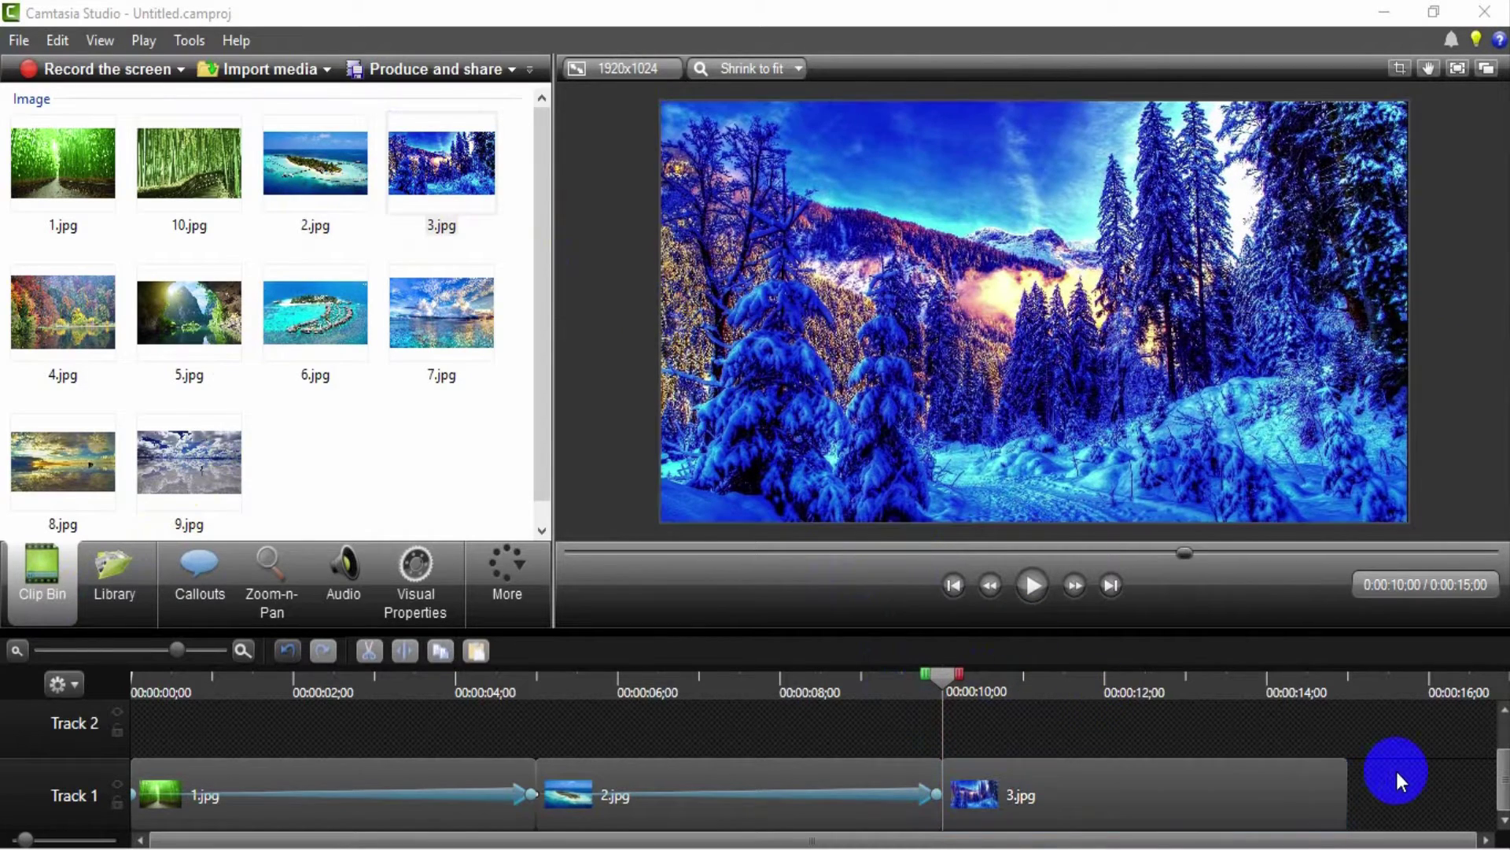
{"action": "left_click", "coordinate": [786, 460]}
{"action": "left_click_drag", "start_coordinate": [658, 526], "coordinate": [655, 528]}
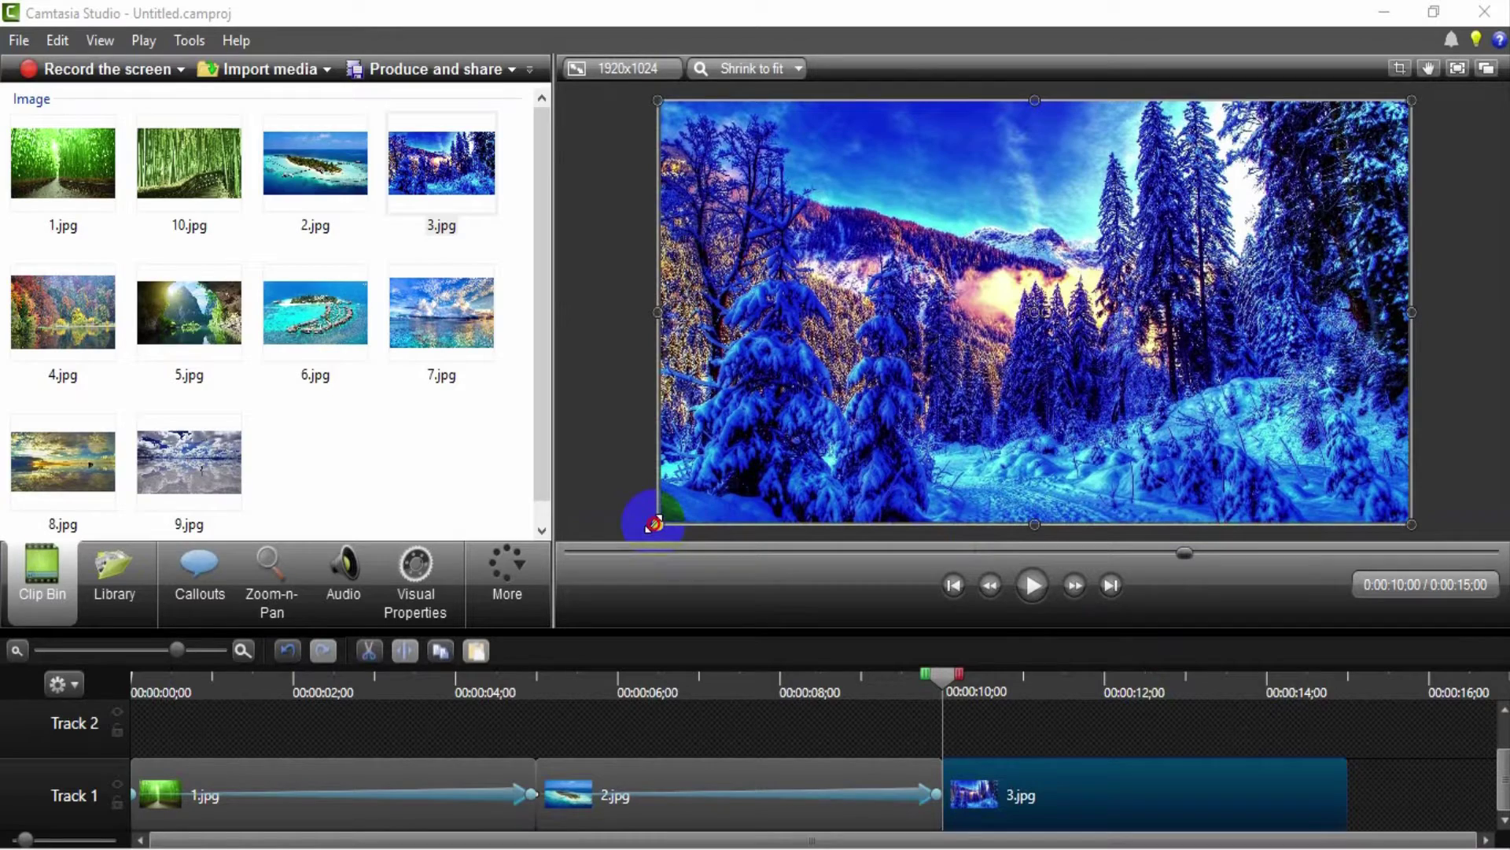
- Add a Zoom-n-Pan animation running to the end of 3.jpg
{"action": "left_click", "coordinate": [264, 602]}
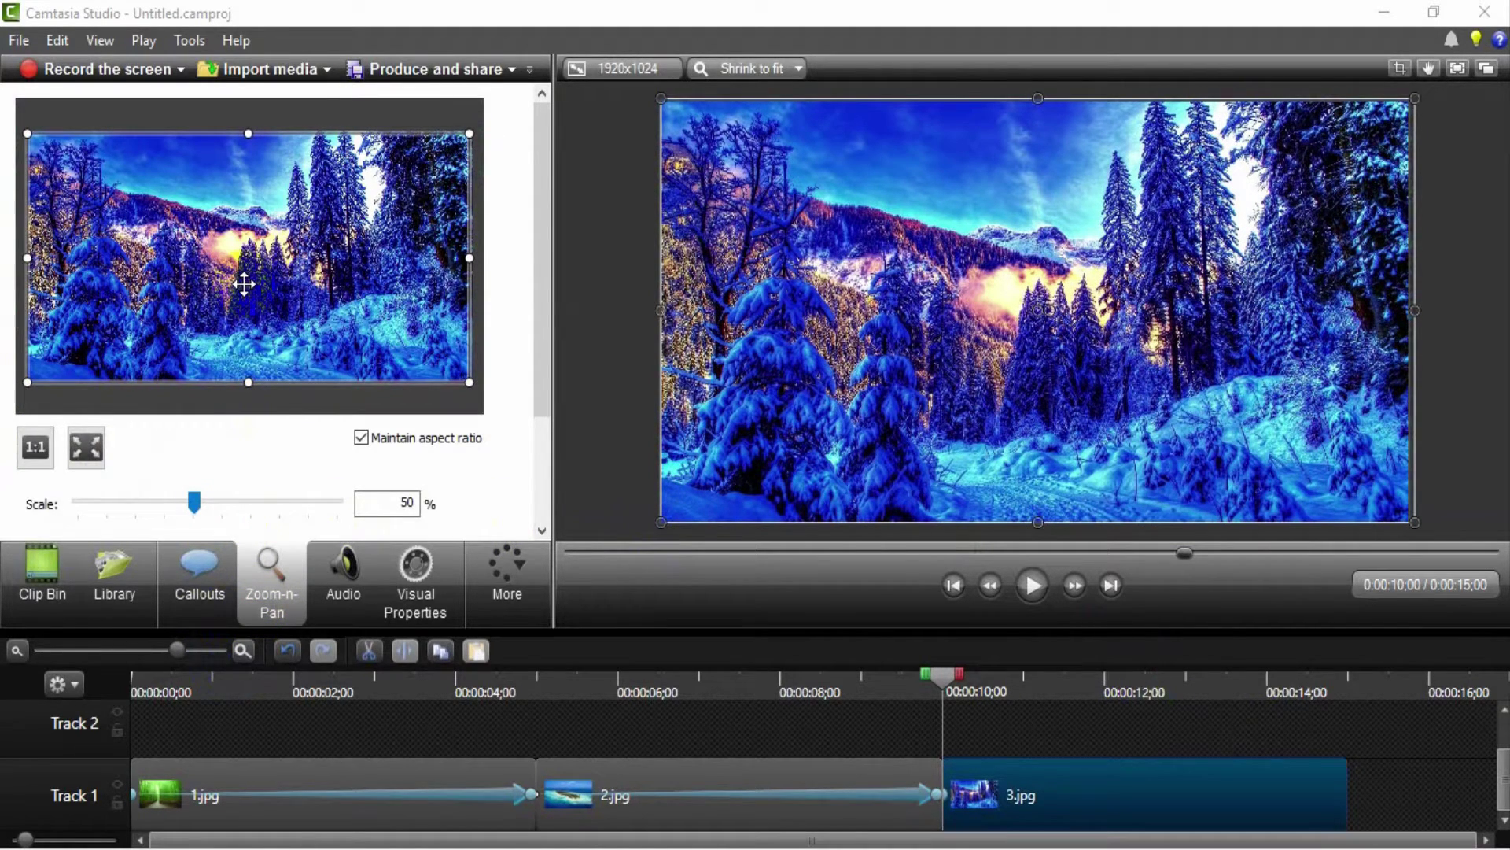
{"action": "left_click", "coordinate": [415, 590]}
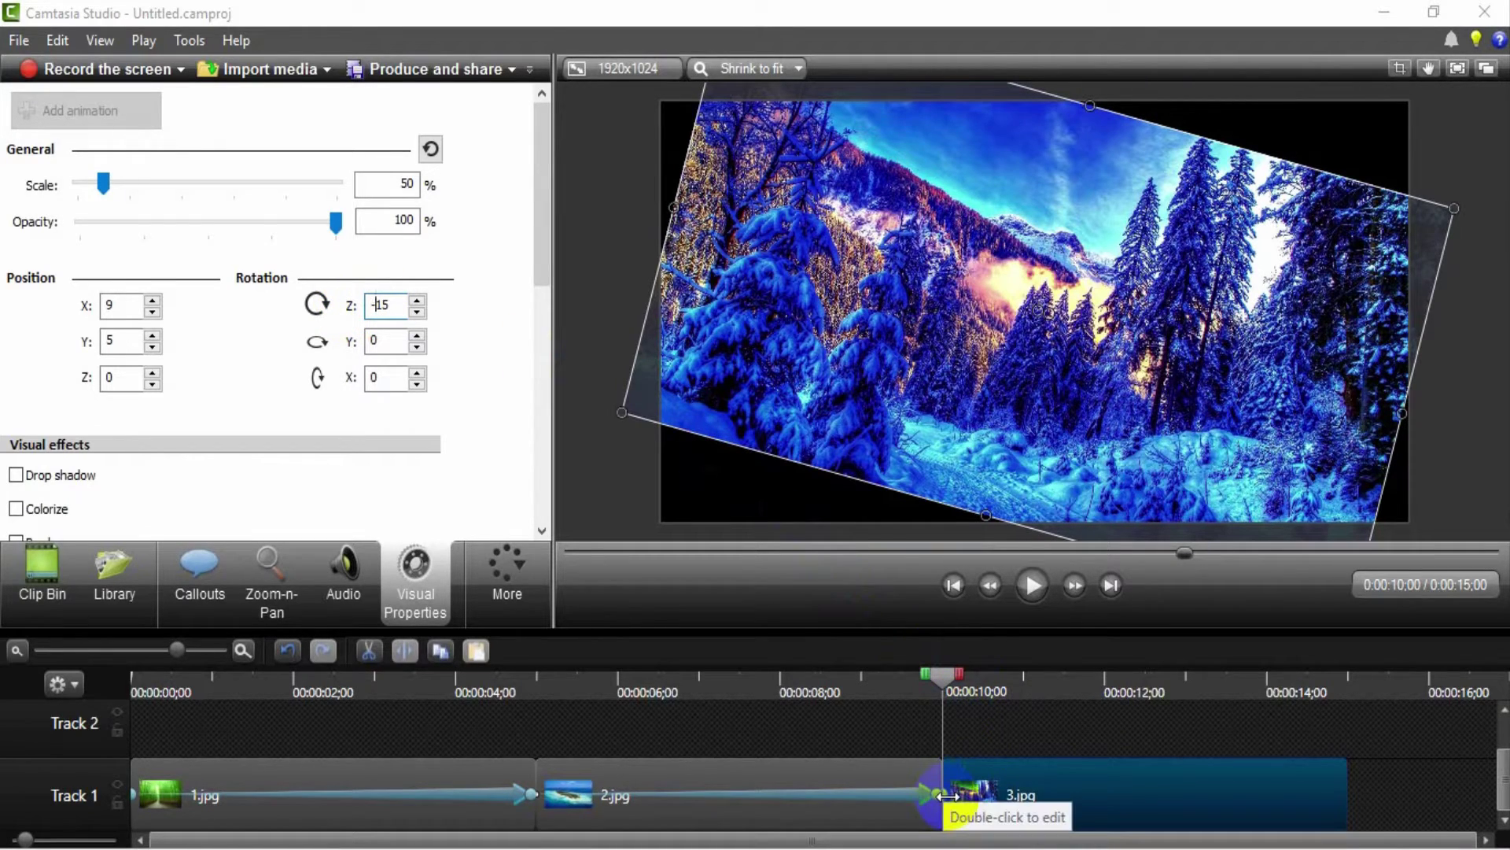
{"action": "left_click_drag", "start_coordinate": [946, 796], "coordinate": [1340, 801]}
{"action": "left_click", "coordinate": [932, 674]}
{"action": "left_click_drag", "start_coordinate": [932, 673], "coordinate": [1330, 742]}
- At the animation end, tilt the snowy forest -15° and enlarge it to fill, then preview
{"action": "left_click", "coordinate": [617, 418]}
{"action": "left_click_drag", "start_coordinate": [620, 413], "coordinate": [546, 492]}
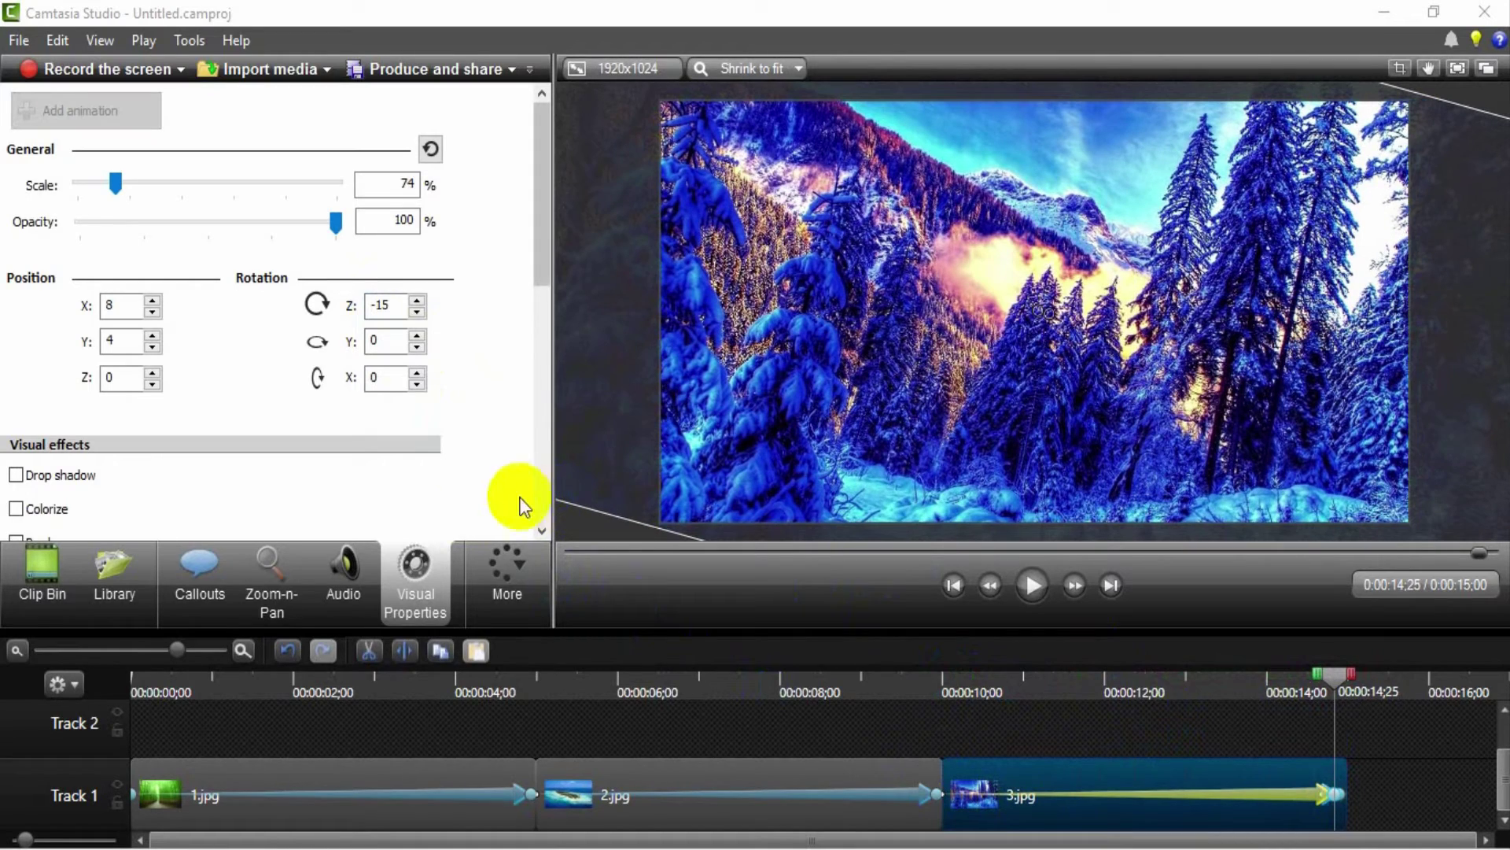
{"action": "left_click", "coordinate": [247, 554]}
{"action": "left_click", "coordinate": [285, 258]}
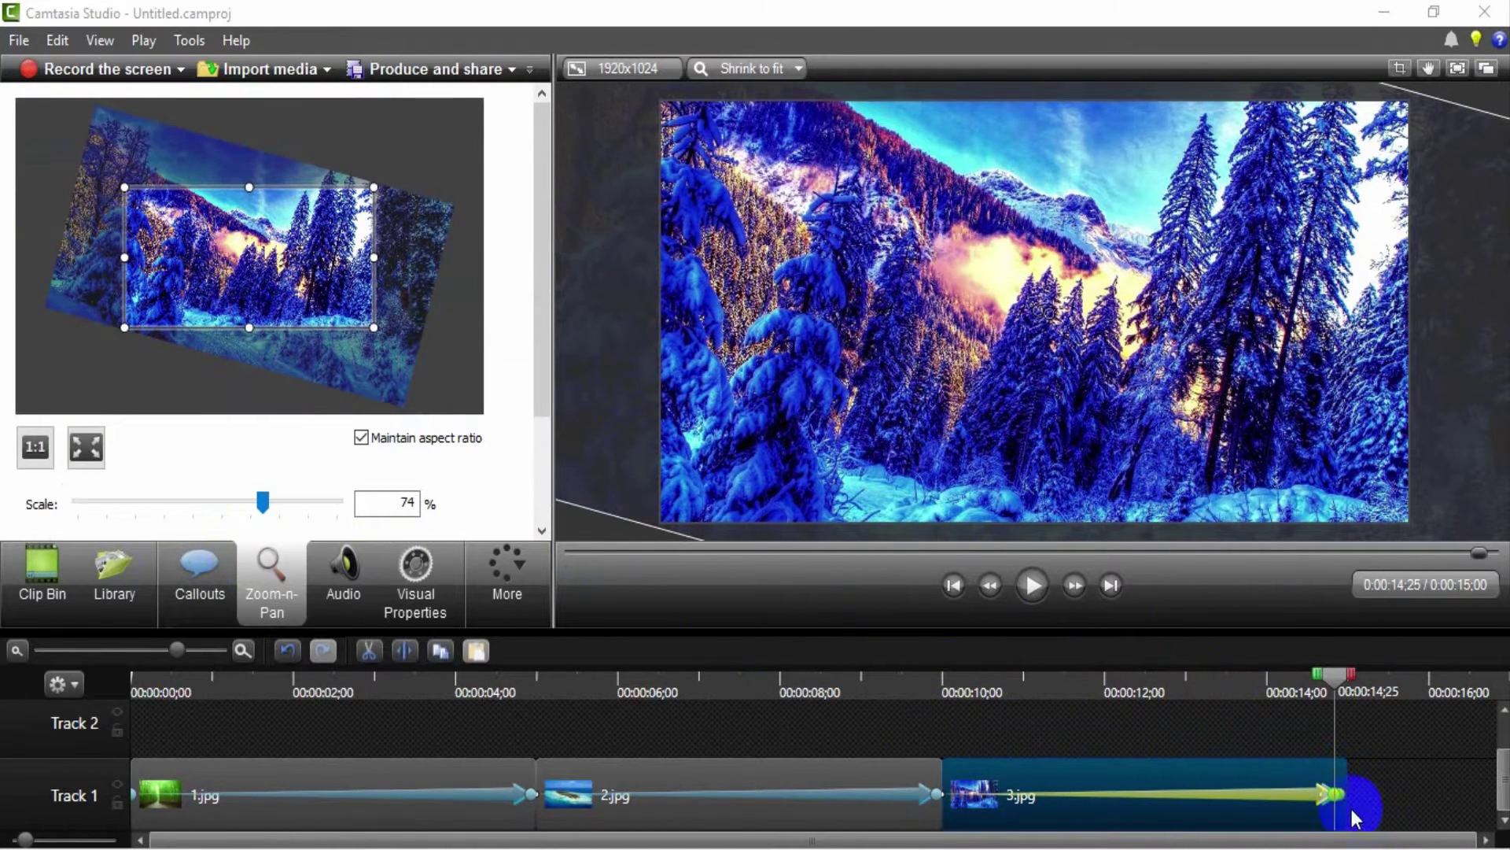
{"action": "left_click", "coordinate": [948, 682]}
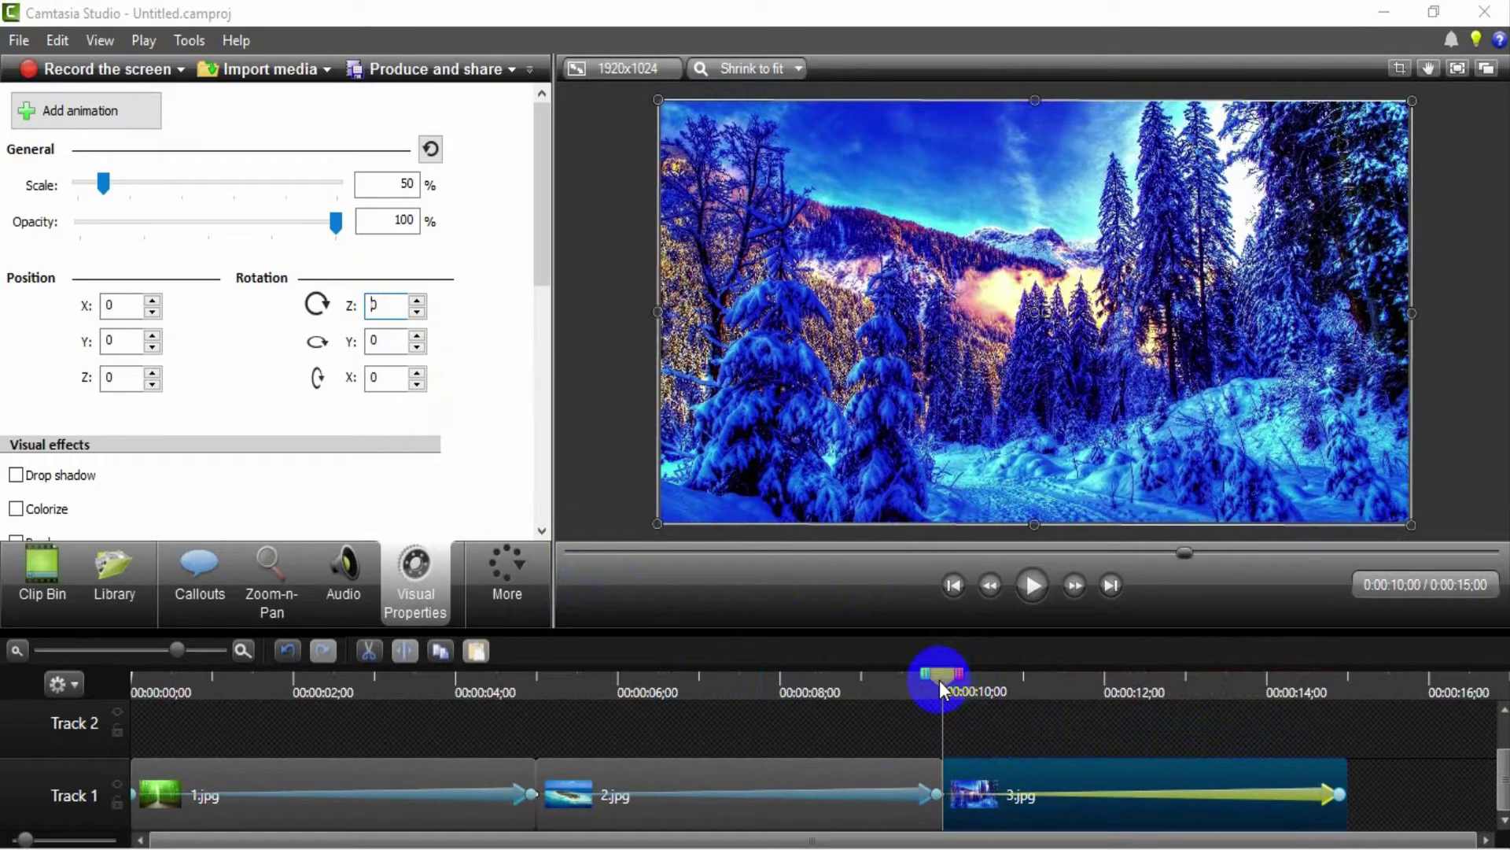
{"action": "left_click_drag", "start_coordinate": [942, 688], "coordinate": [1324, 743]}
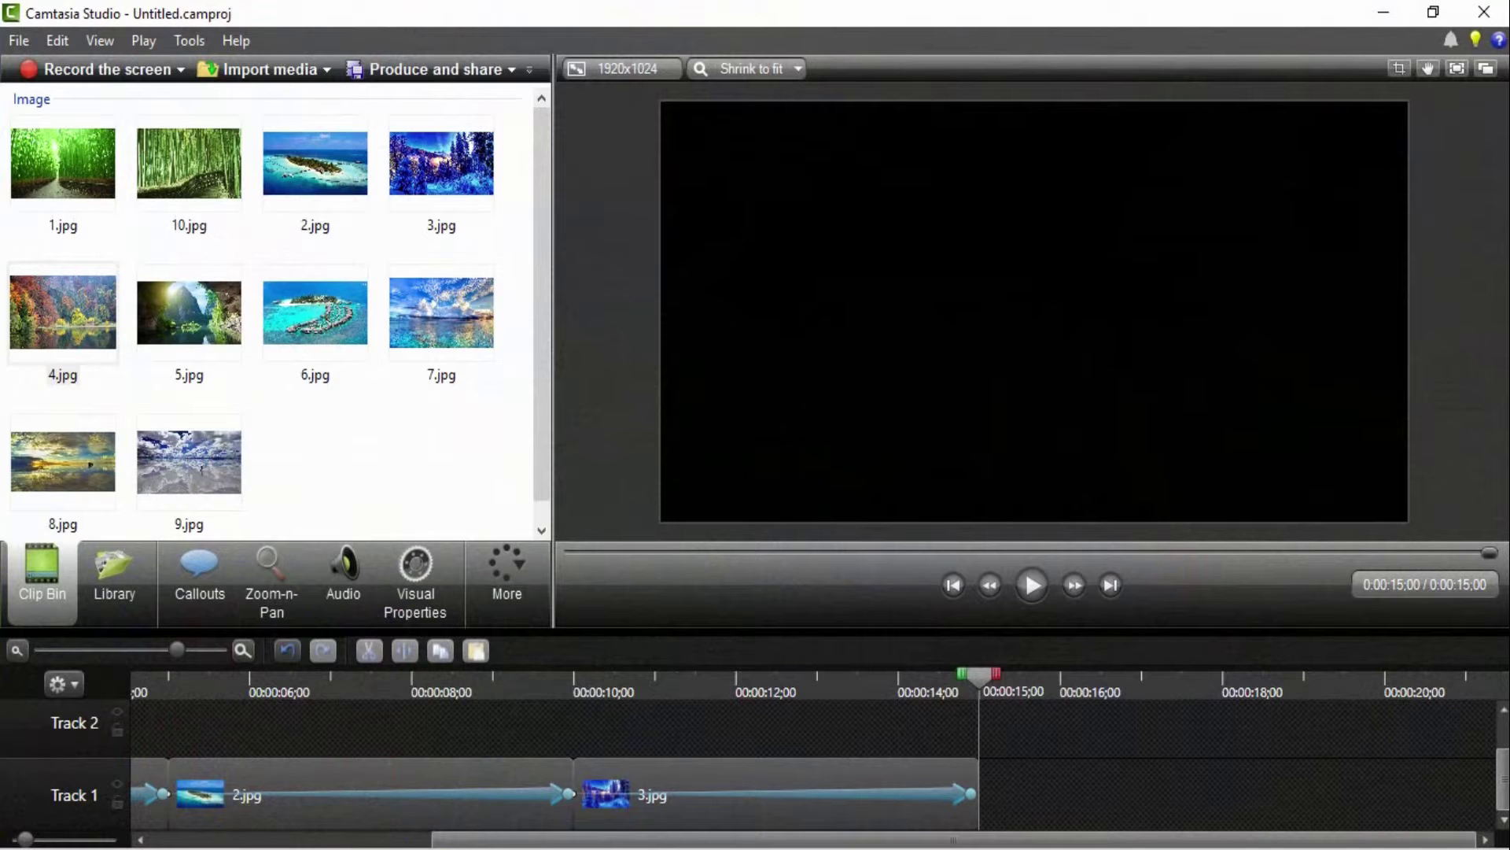
- Add 4.jpg after 3.jpg and enlarge the autumn lake image to cover the canvas
{"action": "left_click", "coordinate": [63, 319]}
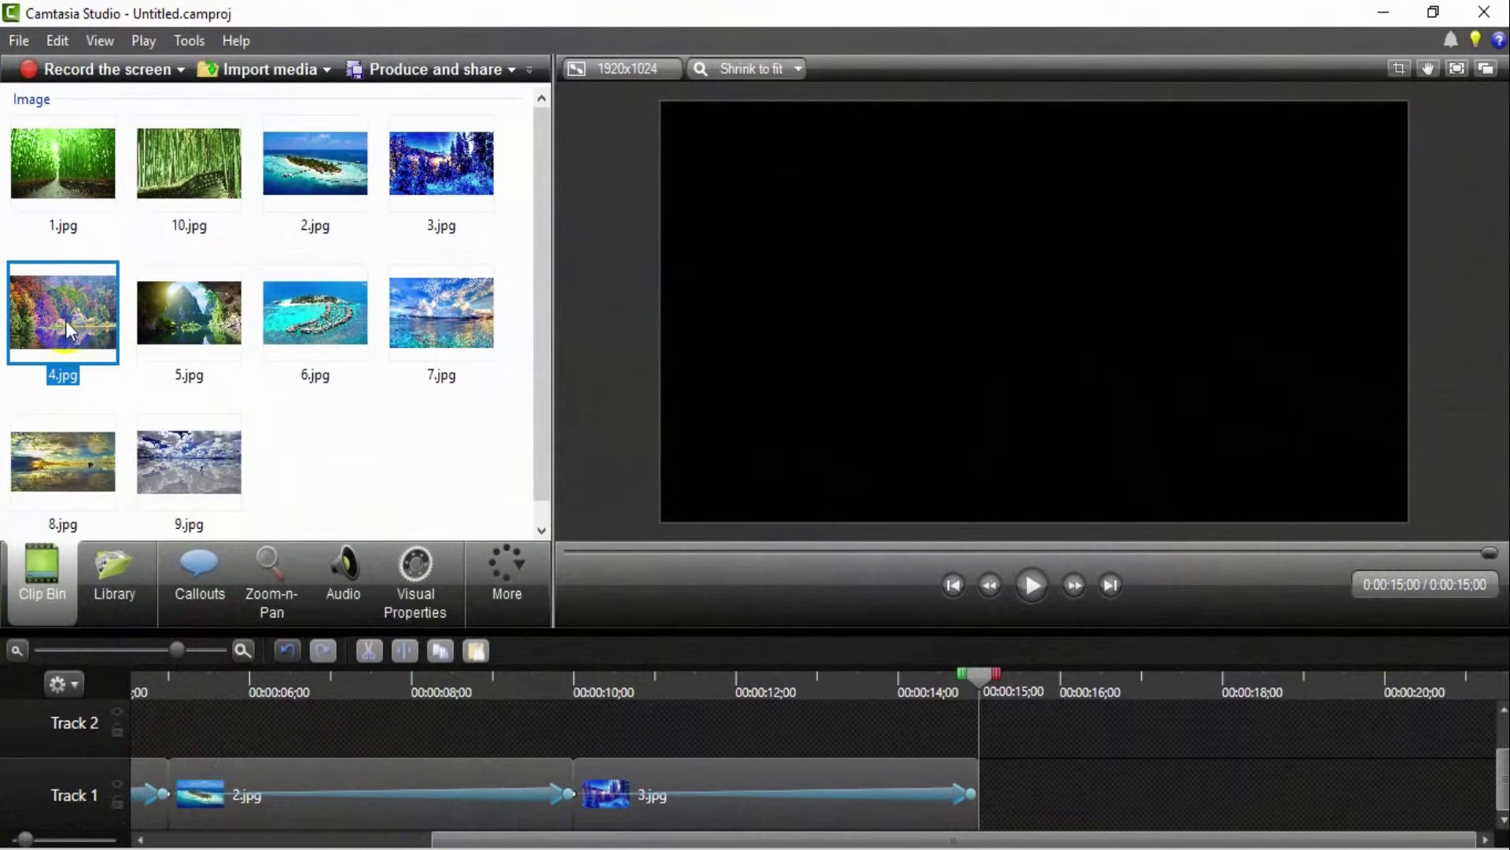
{"action": "left_click_drag", "start_coordinate": [67, 323], "coordinate": [1069, 793]}
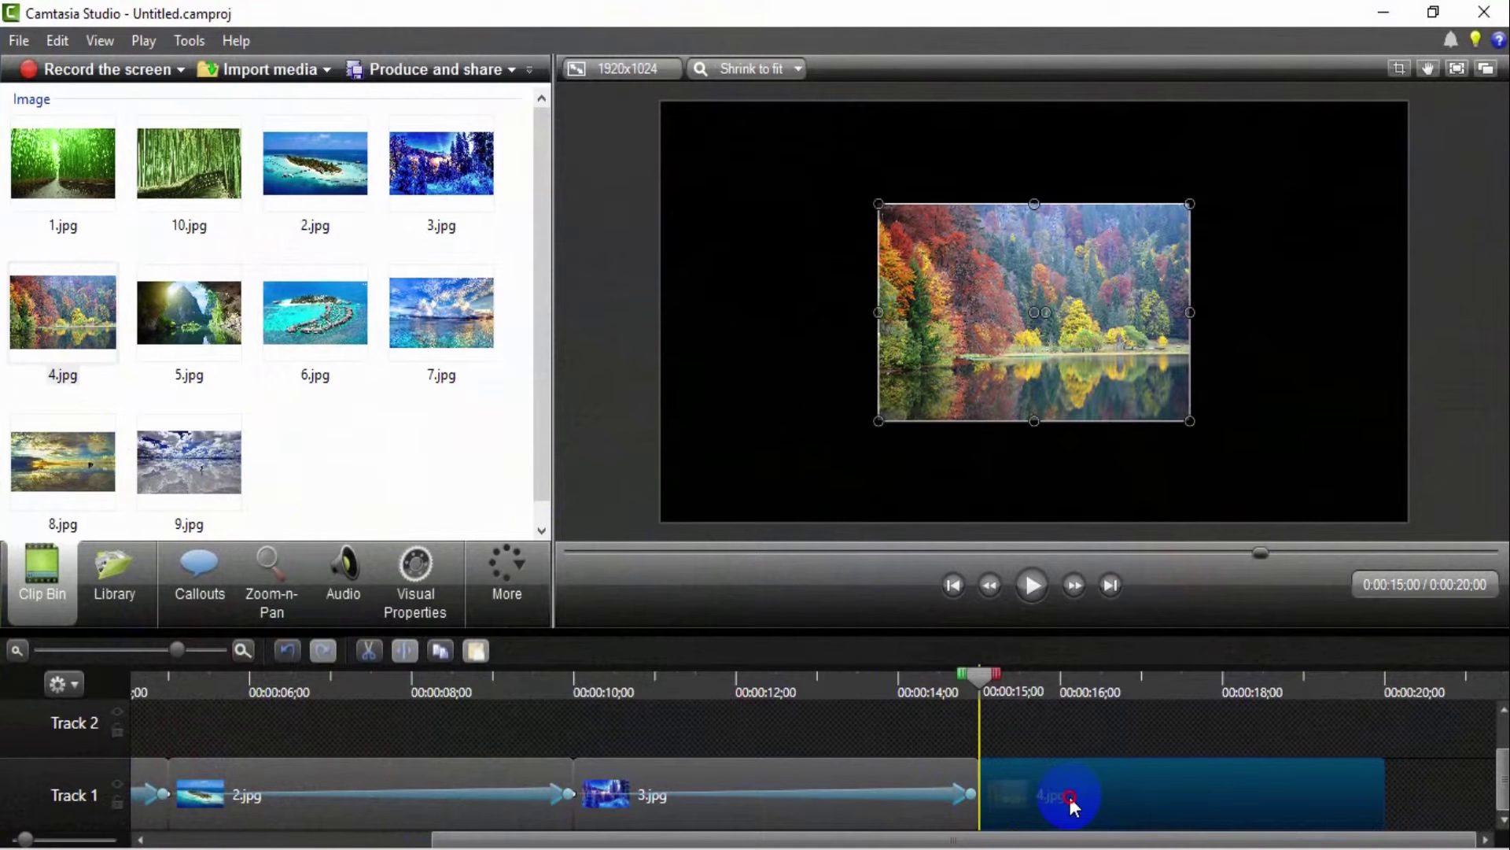
{"action": "left_click_drag", "start_coordinate": [877, 421], "coordinate": [806, 519]}
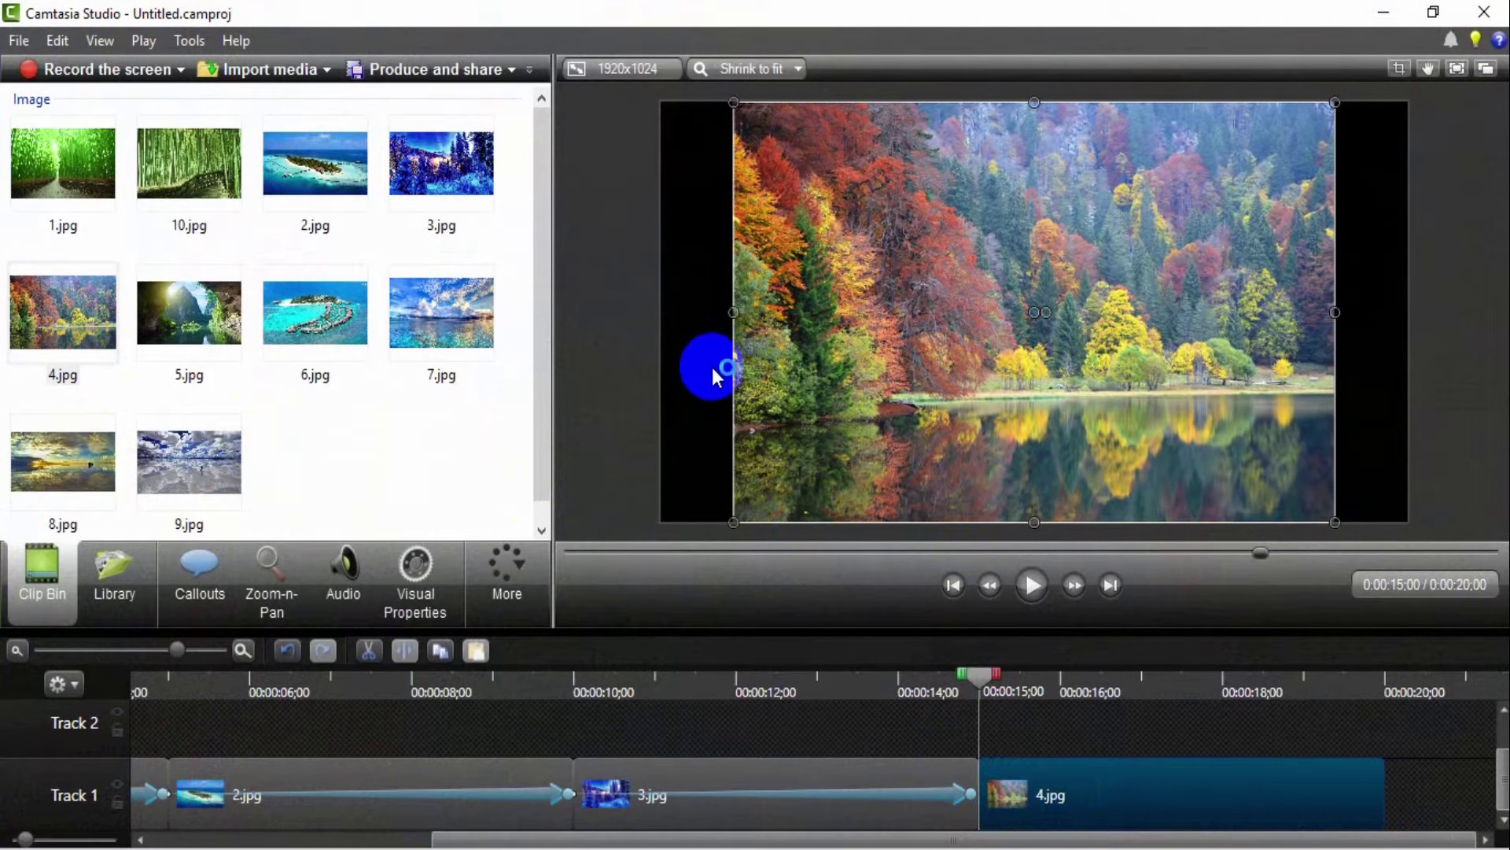
{"action": "left_click_drag", "start_coordinate": [732, 312], "coordinate": [660, 328]}
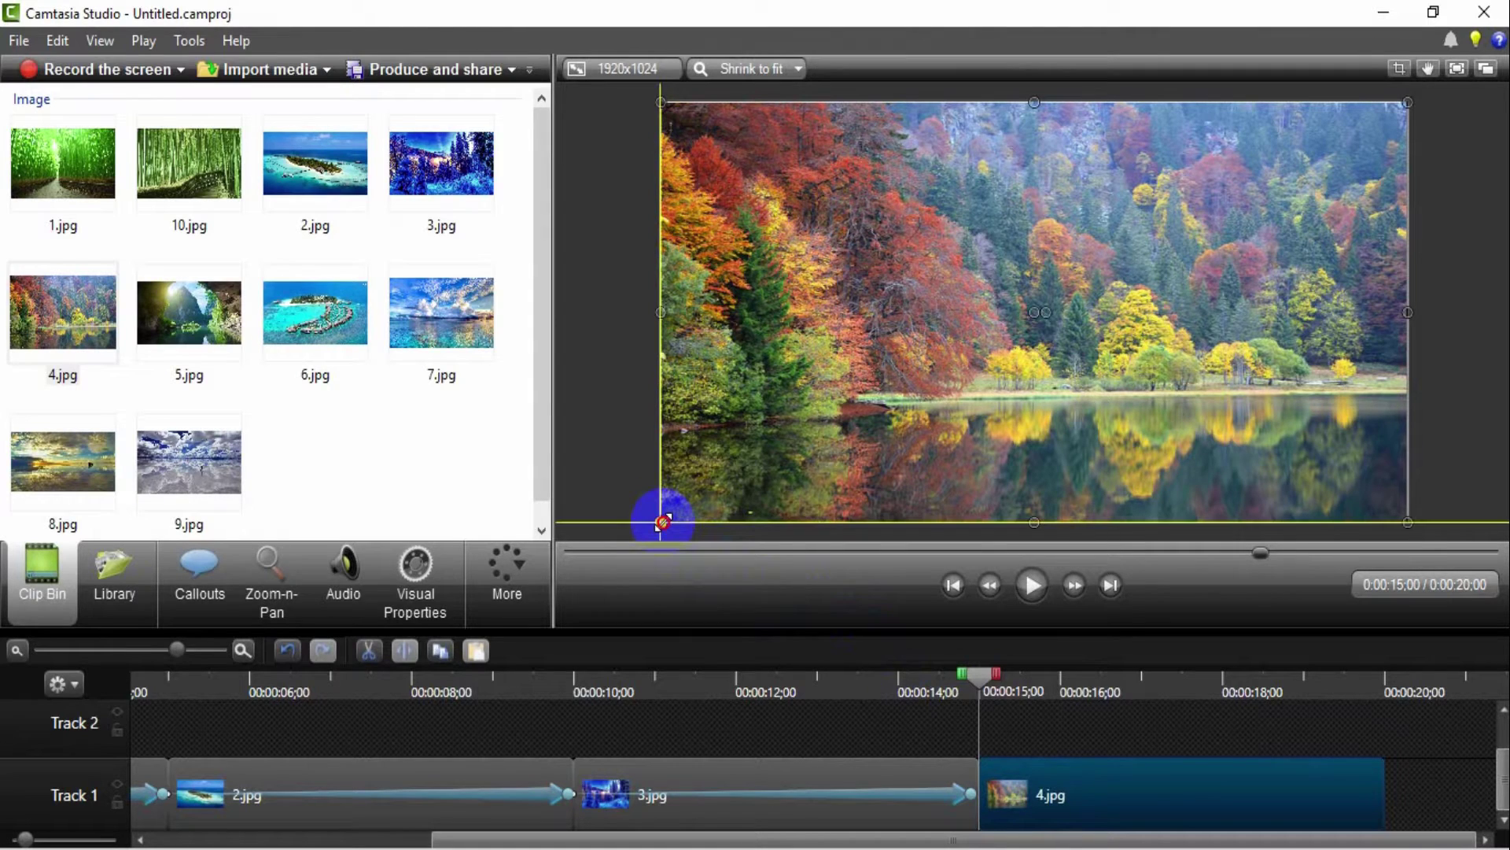
{"action": "left_click_drag", "start_coordinate": [664, 522], "coordinate": [656, 525]}
- Add a Zoom-n-Pan animation spanning the whole 4.jpg clip
{"action": "left_click", "coordinate": [271, 582]}
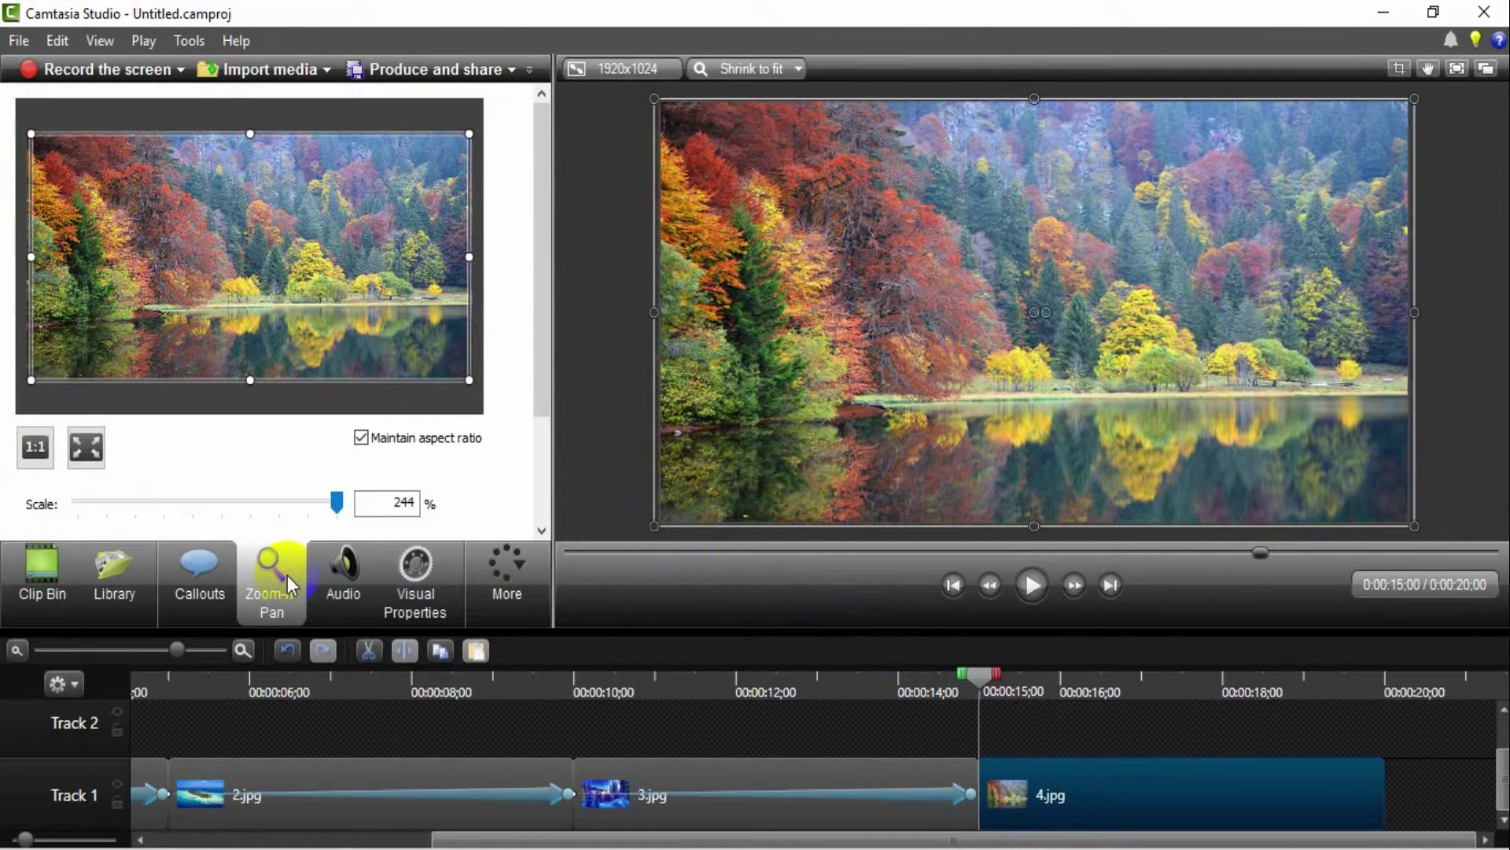
{"action": "left_click_drag", "start_coordinate": [296, 338], "coordinate": [354, 438]}
{"action": "left_click", "coordinate": [1066, 826]}
{"action": "left_click_drag", "start_coordinate": [979, 795], "coordinate": [1372, 801]}
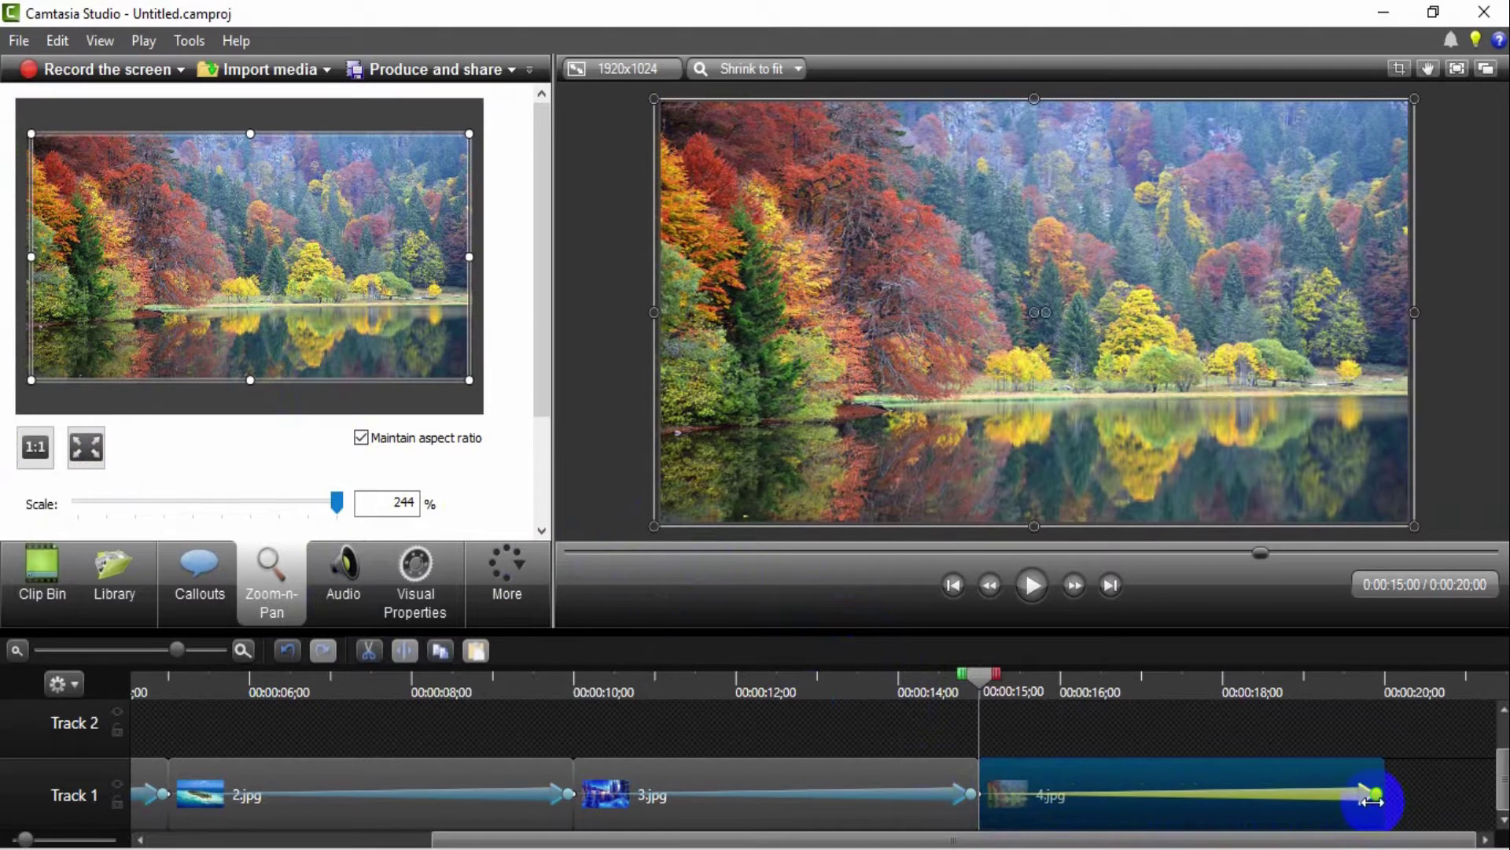
{"action": "left_click", "coordinate": [1373, 796]}
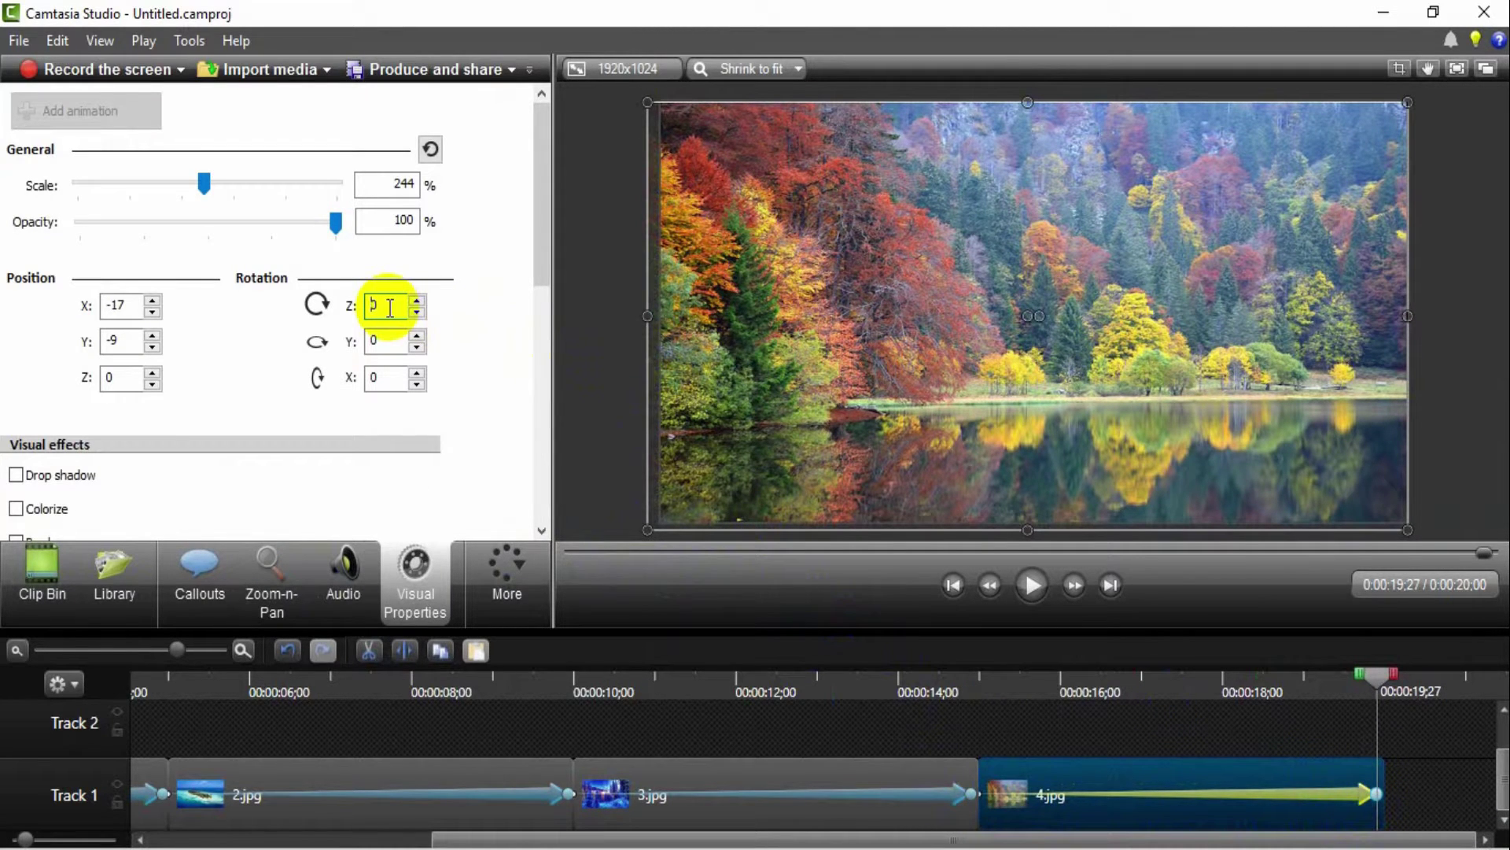
- End the 4.jpg animation rotated 15° and zoomed to 356%, then scrub to check
{"action": "type", "text": "15"}
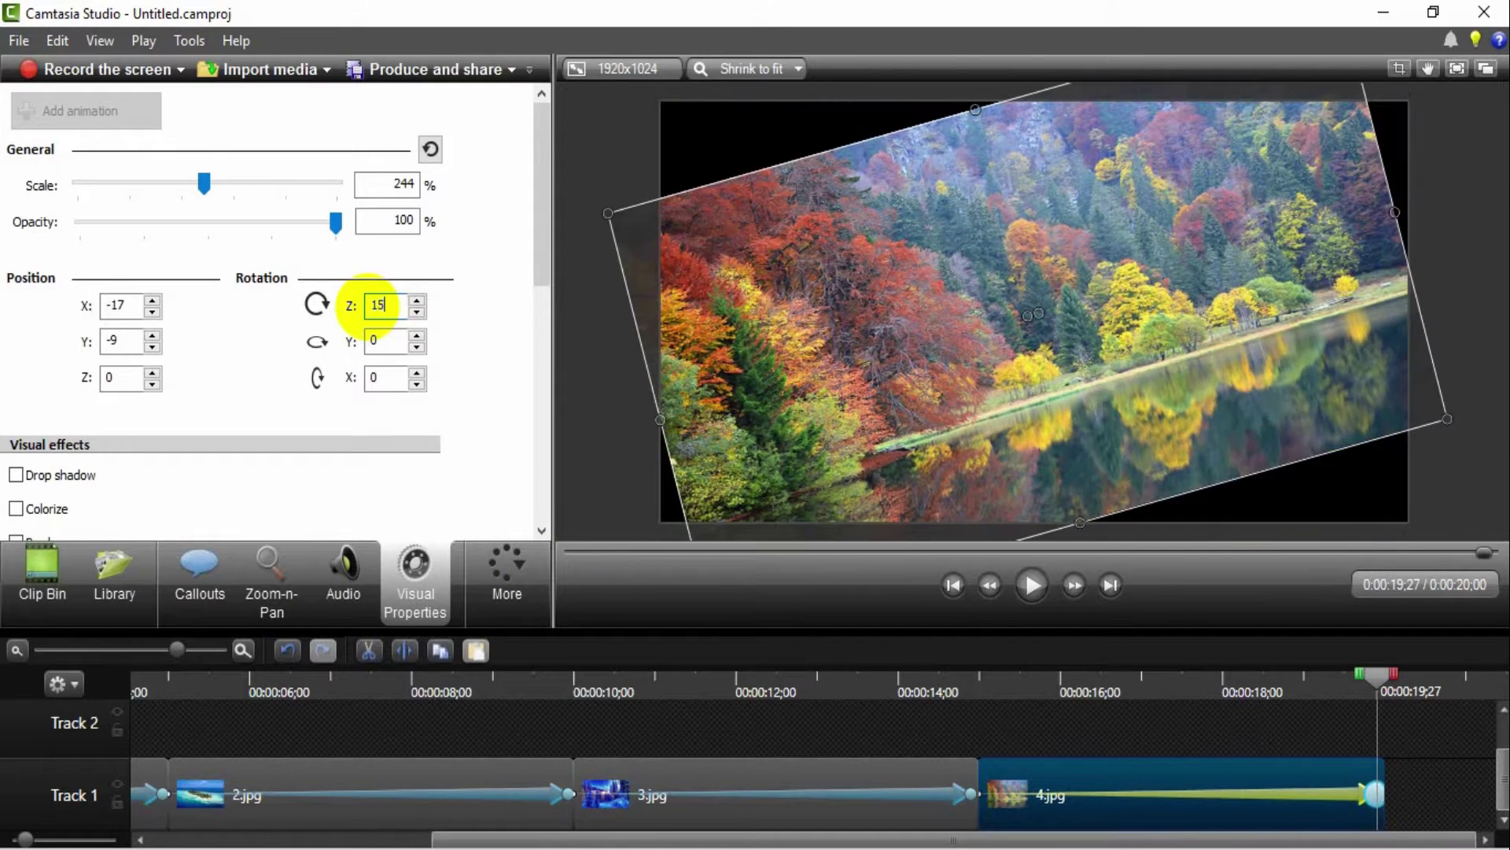
{"action": "left_click", "coordinate": [608, 214]}
{"action": "left_click_drag", "start_coordinate": [608, 214], "coordinate": [420, 173]}
{"action": "left_click", "coordinate": [310, 569]}
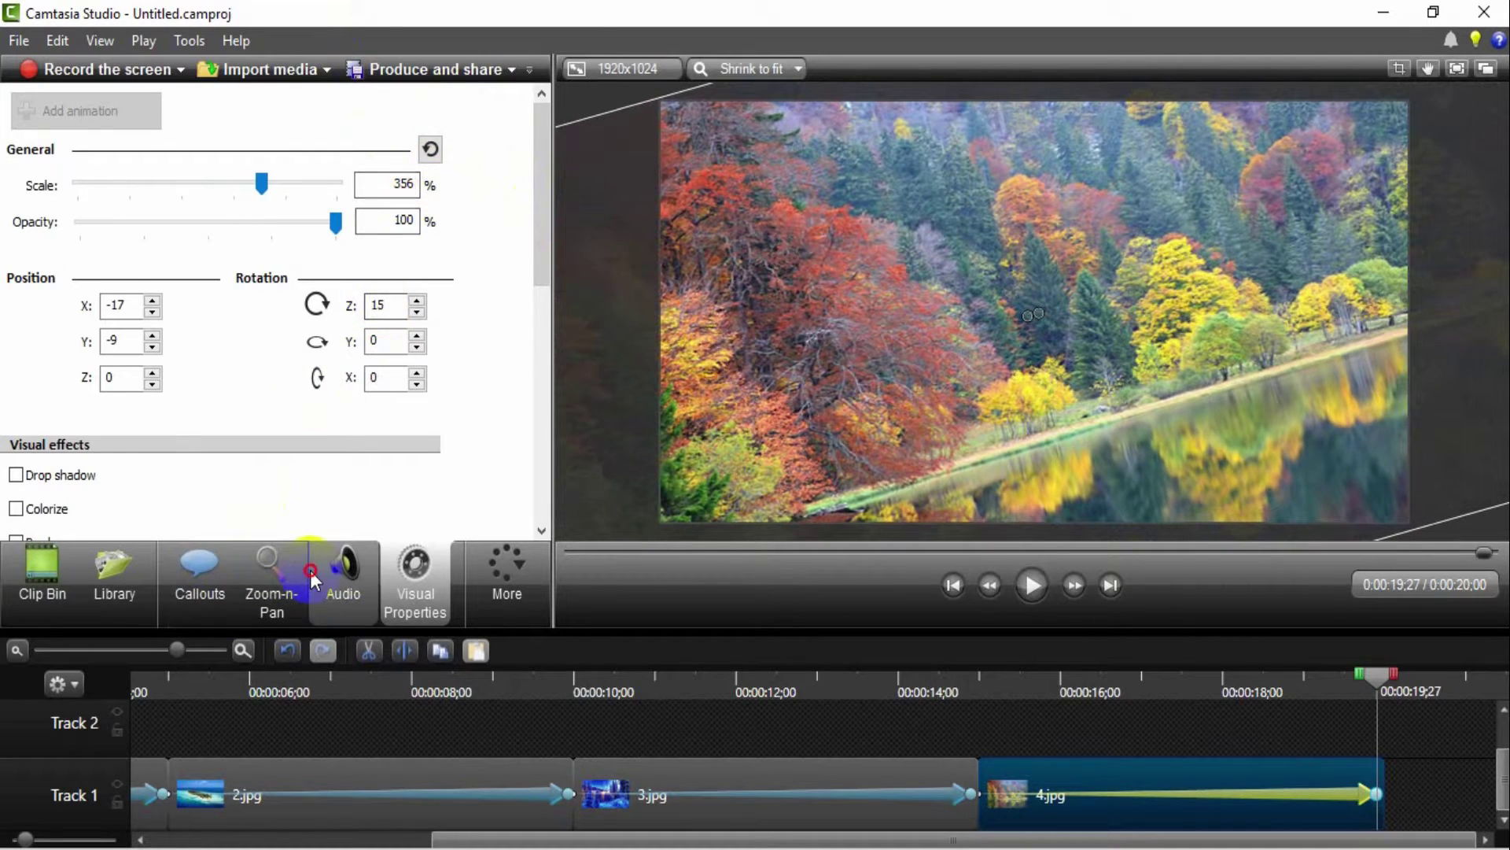
{"action": "left_click", "coordinate": [277, 583]}
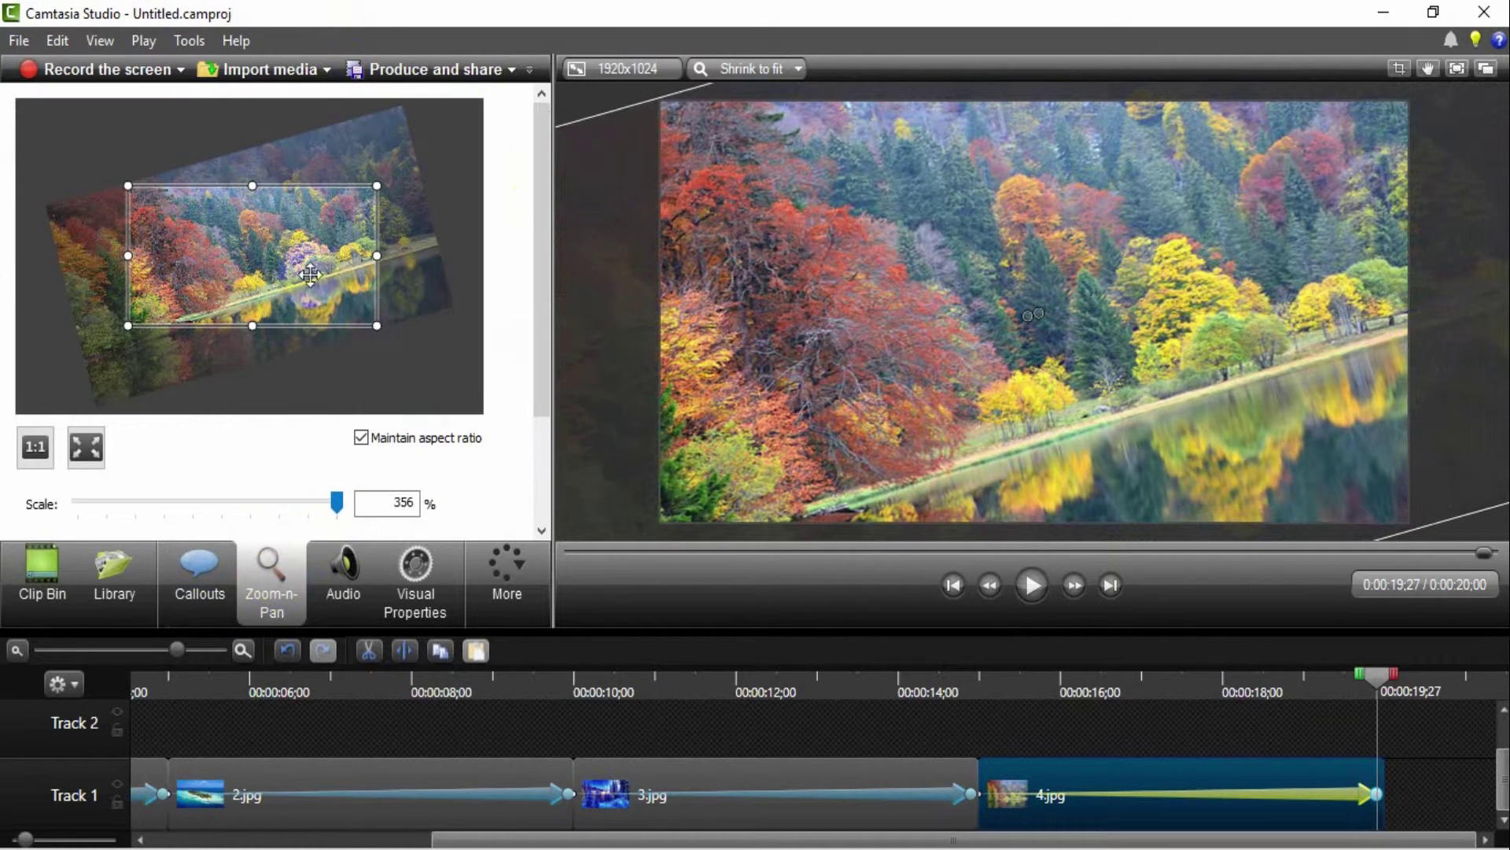
{"action": "left_click_drag", "start_coordinate": [991, 700], "coordinate": [1371, 741]}
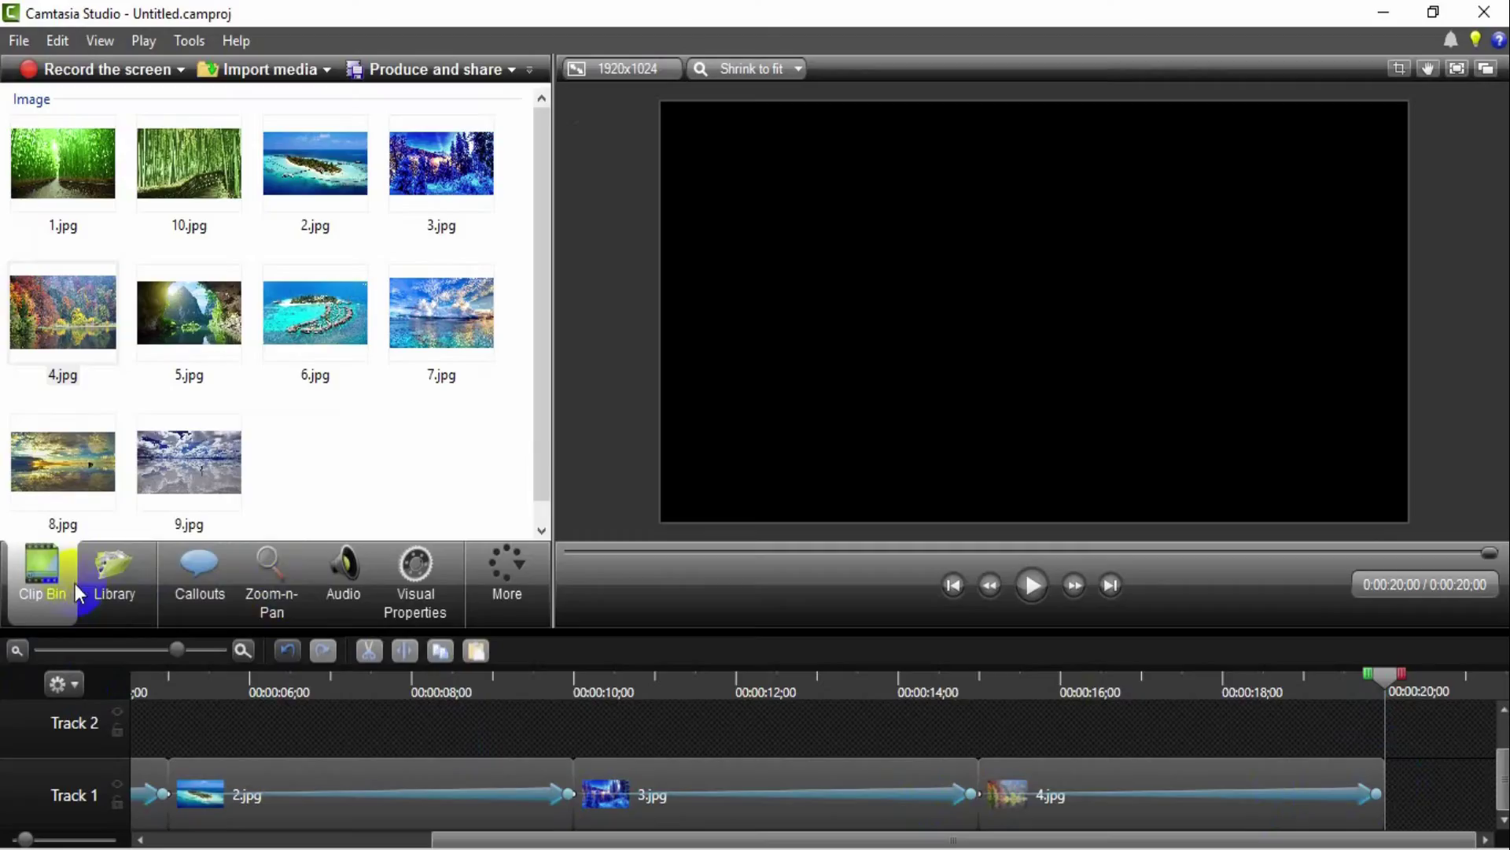
- Add 5.jpg at the end of Track 1 and stretch it to fill the frame
{"action": "left_click", "coordinate": [166, 404]}
{"action": "left_click_drag", "start_coordinate": [202, 313], "coordinate": [1416, 800]}
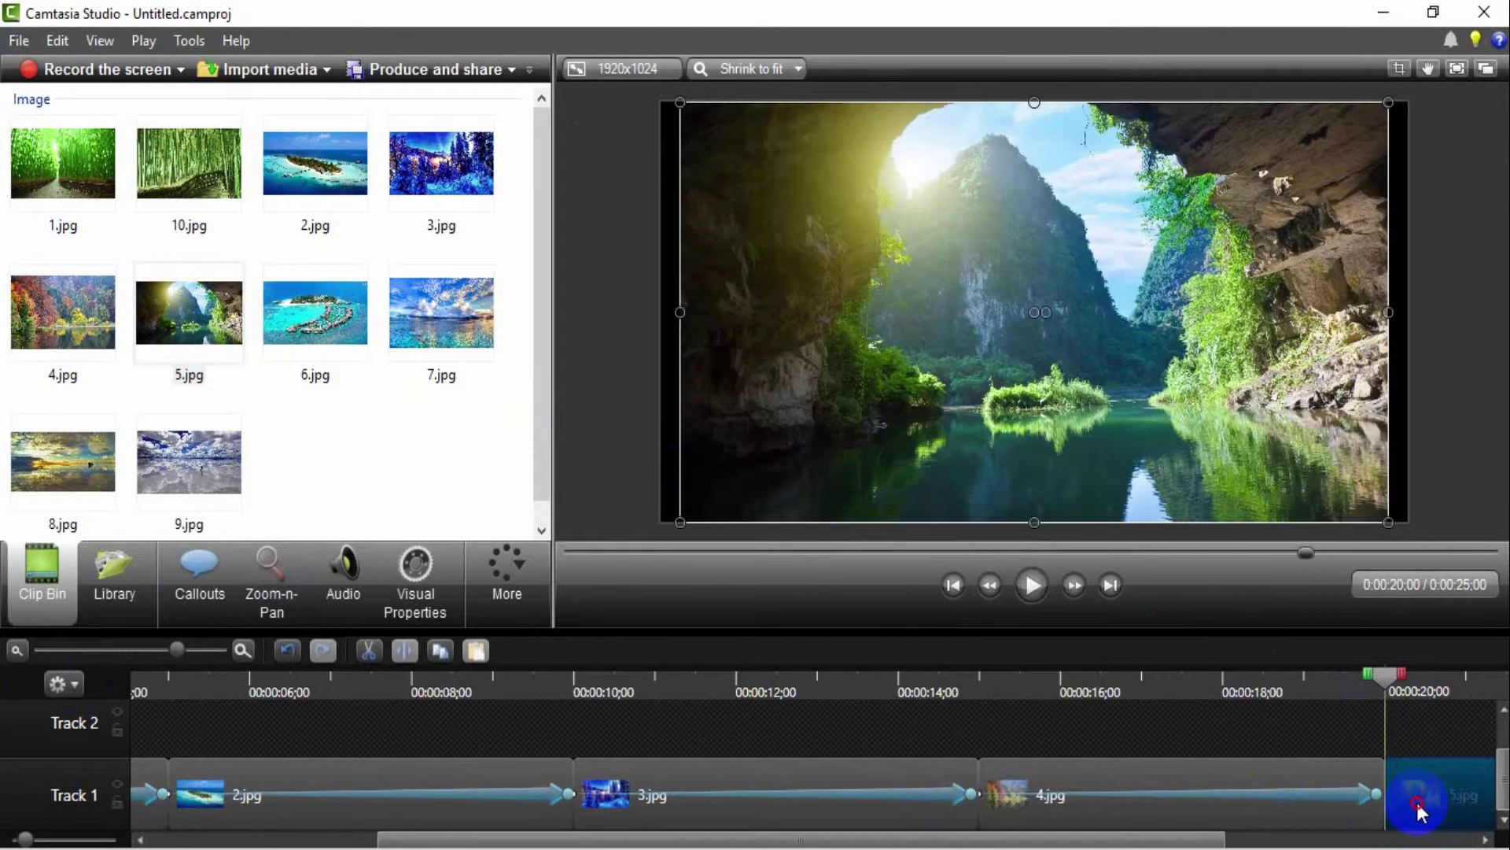
{"action": "left_click_drag", "start_coordinate": [1188, 835], "coordinate": [1468, 834]}
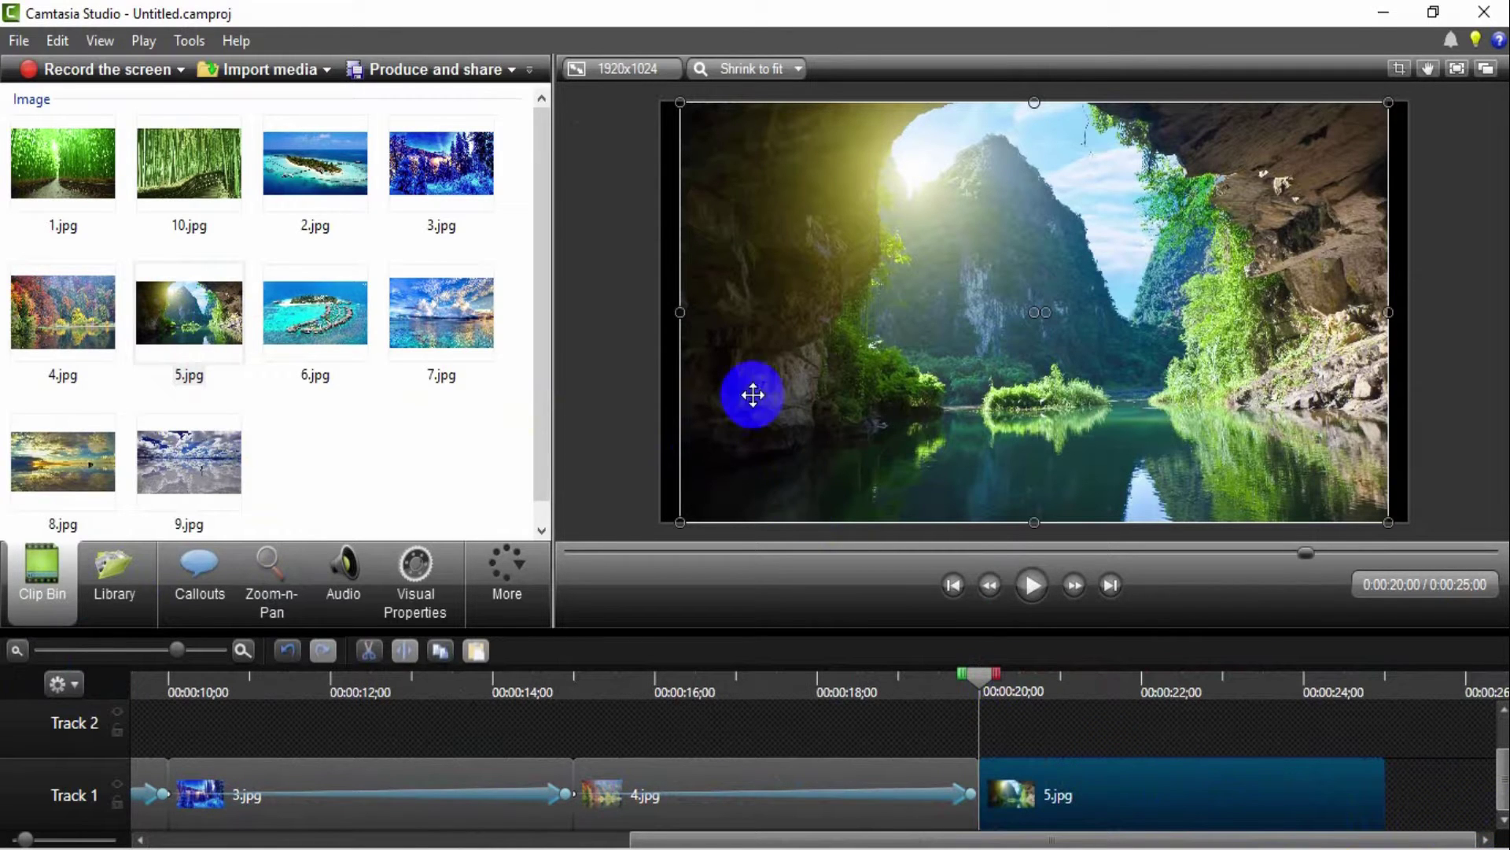
{"action": "left_click_drag", "start_coordinate": [681, 313], "coordinate": [662, 316]}
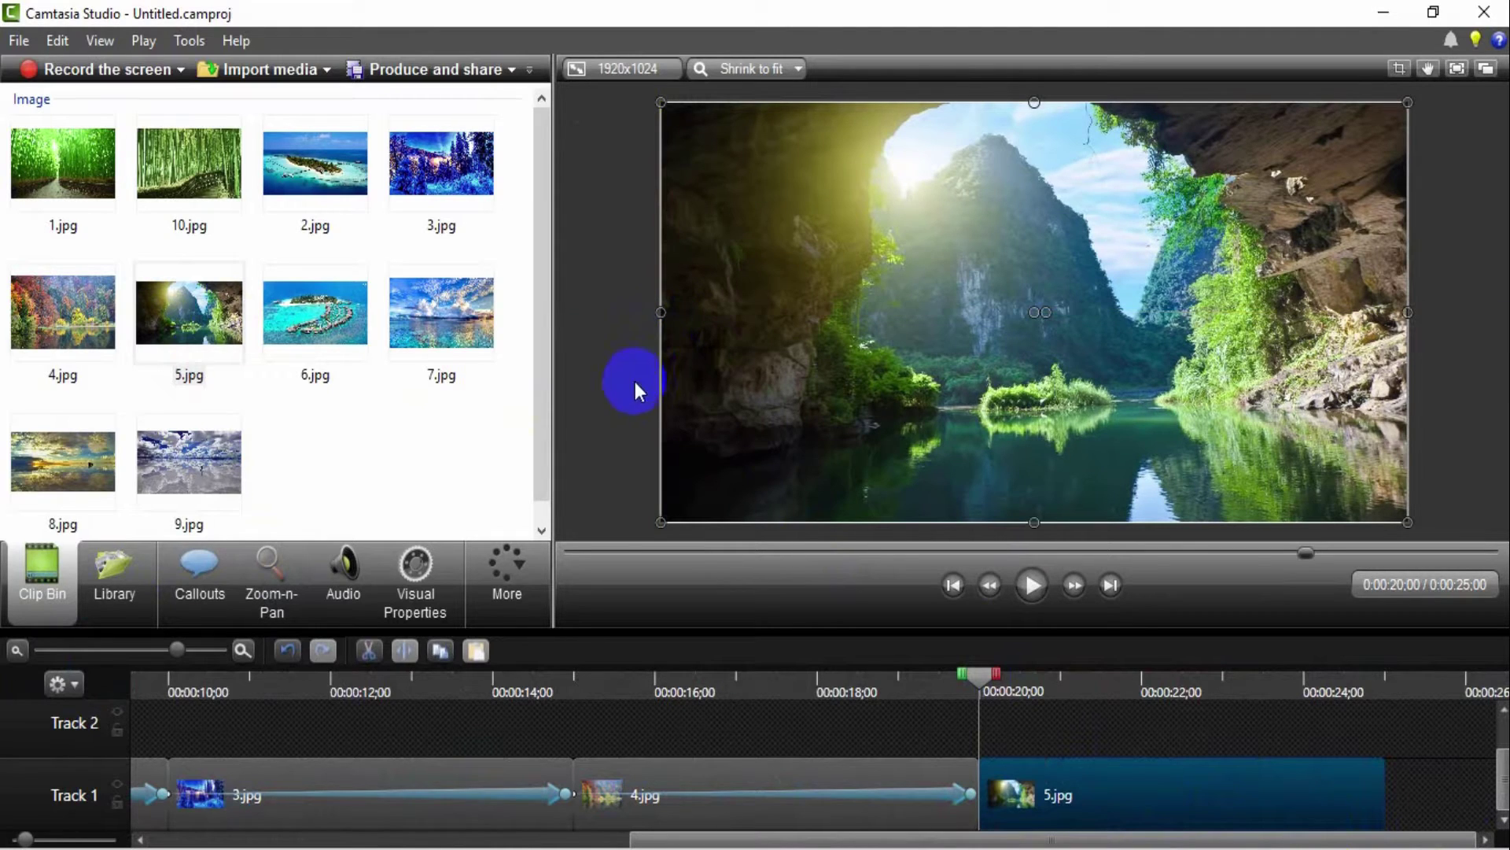
- Add a Zoom-n-Pan animation stretched across the whole 5.jpg clip
{"action": "left_click", "coordinate": [264, 602]}
{"action": "left_click_drag", "start_coordinate": [229, 270], "coordinate": [229, 268]}
{"action": "left_click", "coordinate": [922, 751]}
{"action": "left_click_drag", "start_coordinate": [990, 803], "coordinate": [1382, 807]}
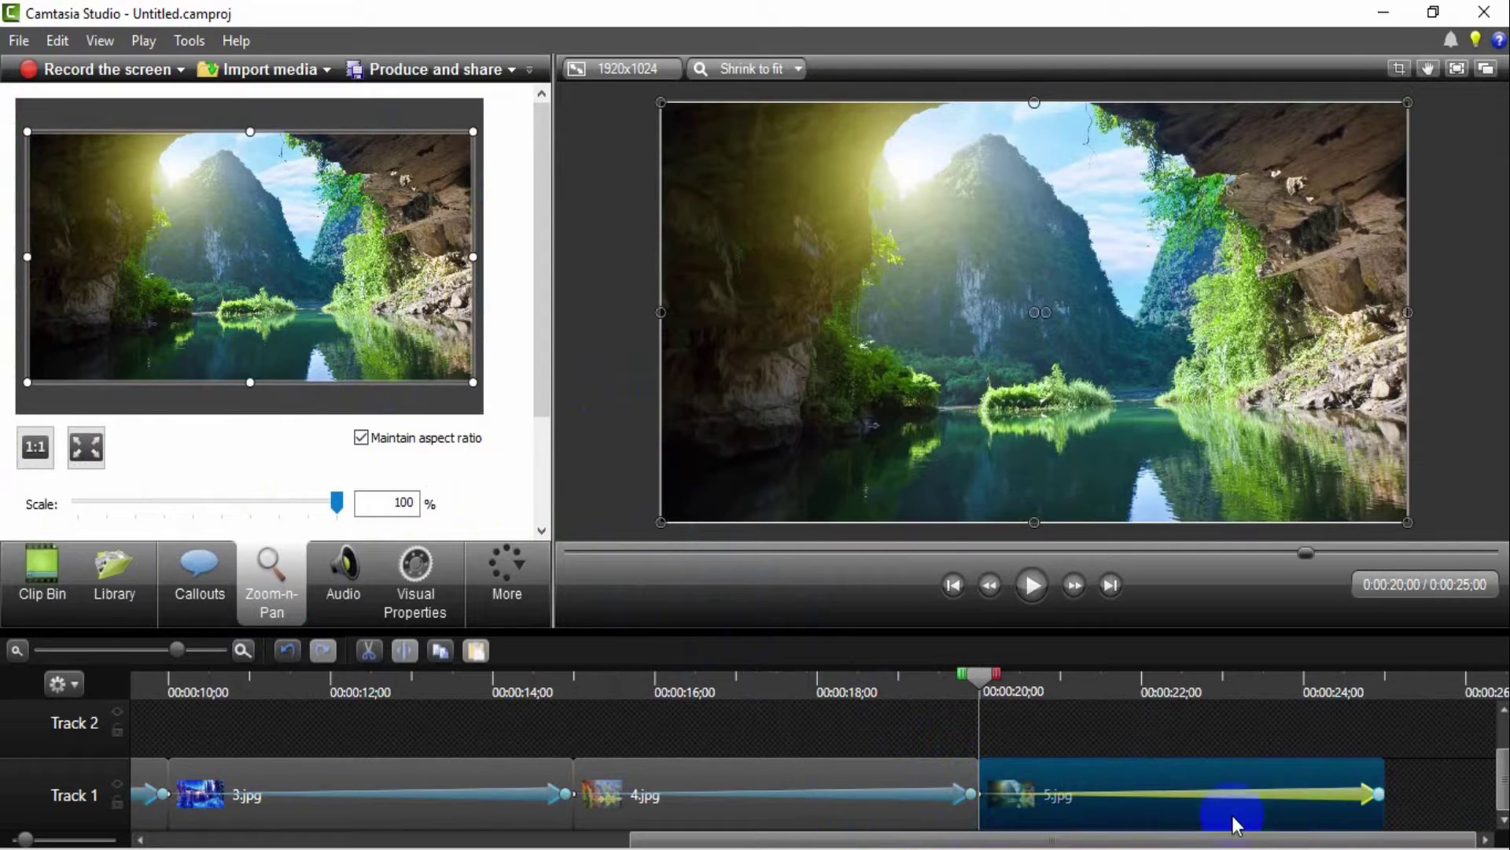
{"action": "left_click_drag", "start_coordinate": [980, 792], "coordinate": [870, 711]}
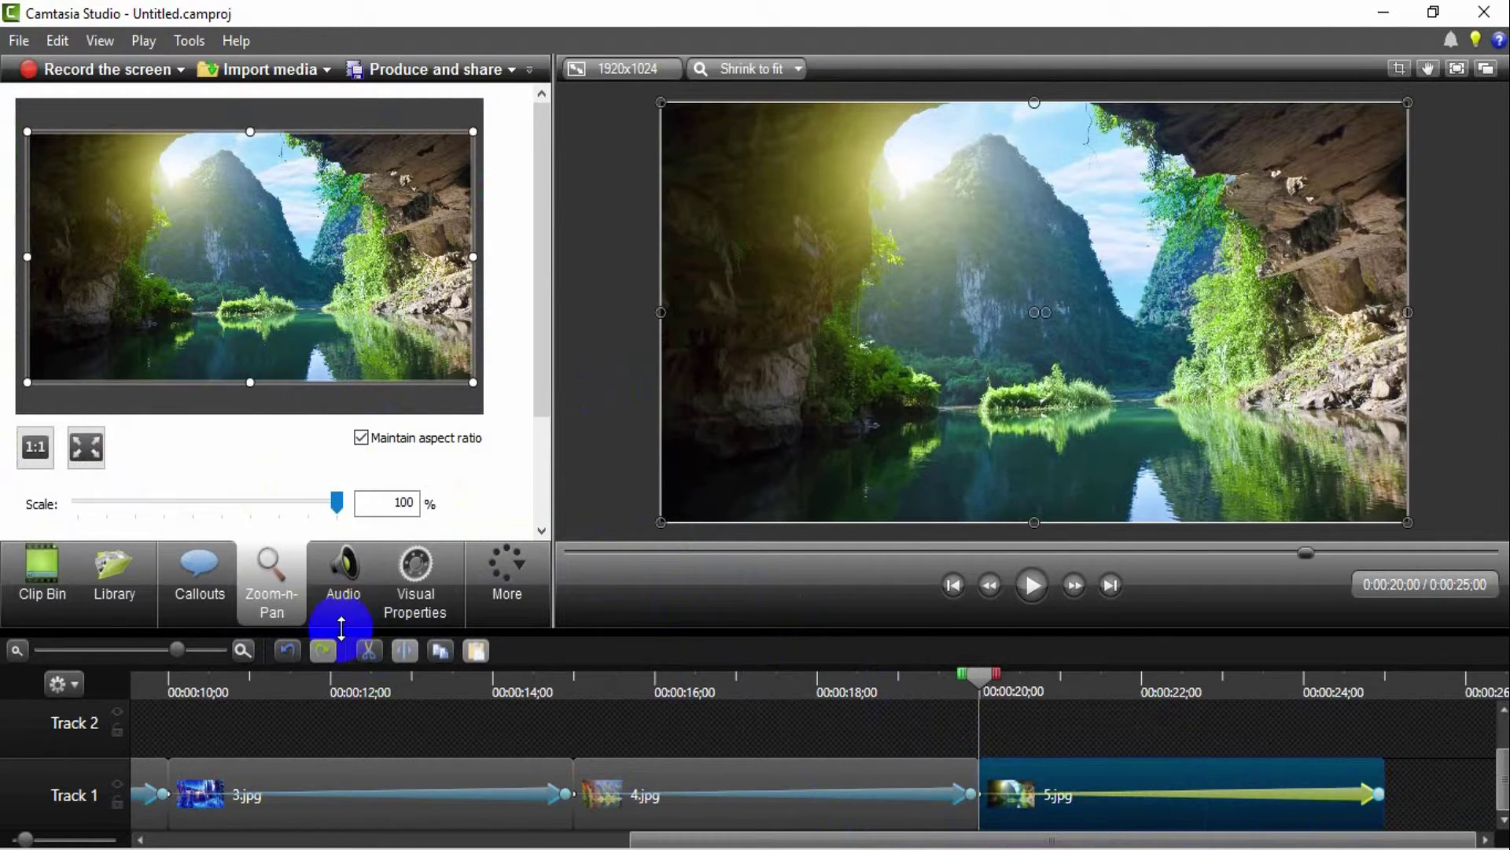
- Set 5.jpg's Rotation Z to -15 and enlarge it to 147%, then scrub to preview
{"action": "left_click", "coordinate": [412, 593]}
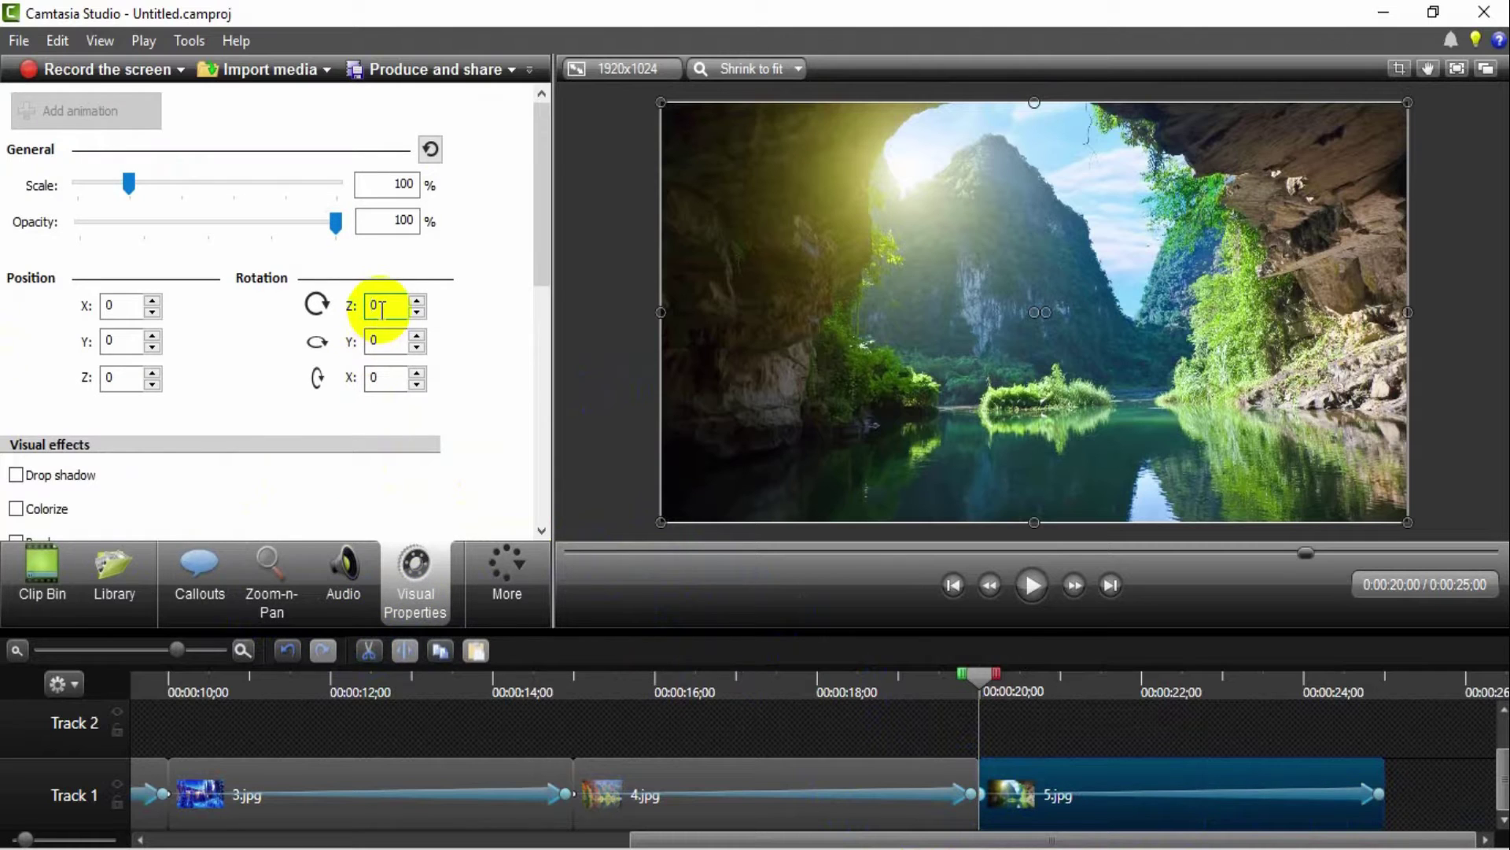
{"action": "left_click", "coordinate": [328, 312]}
{"action": "type", "text": "-"}
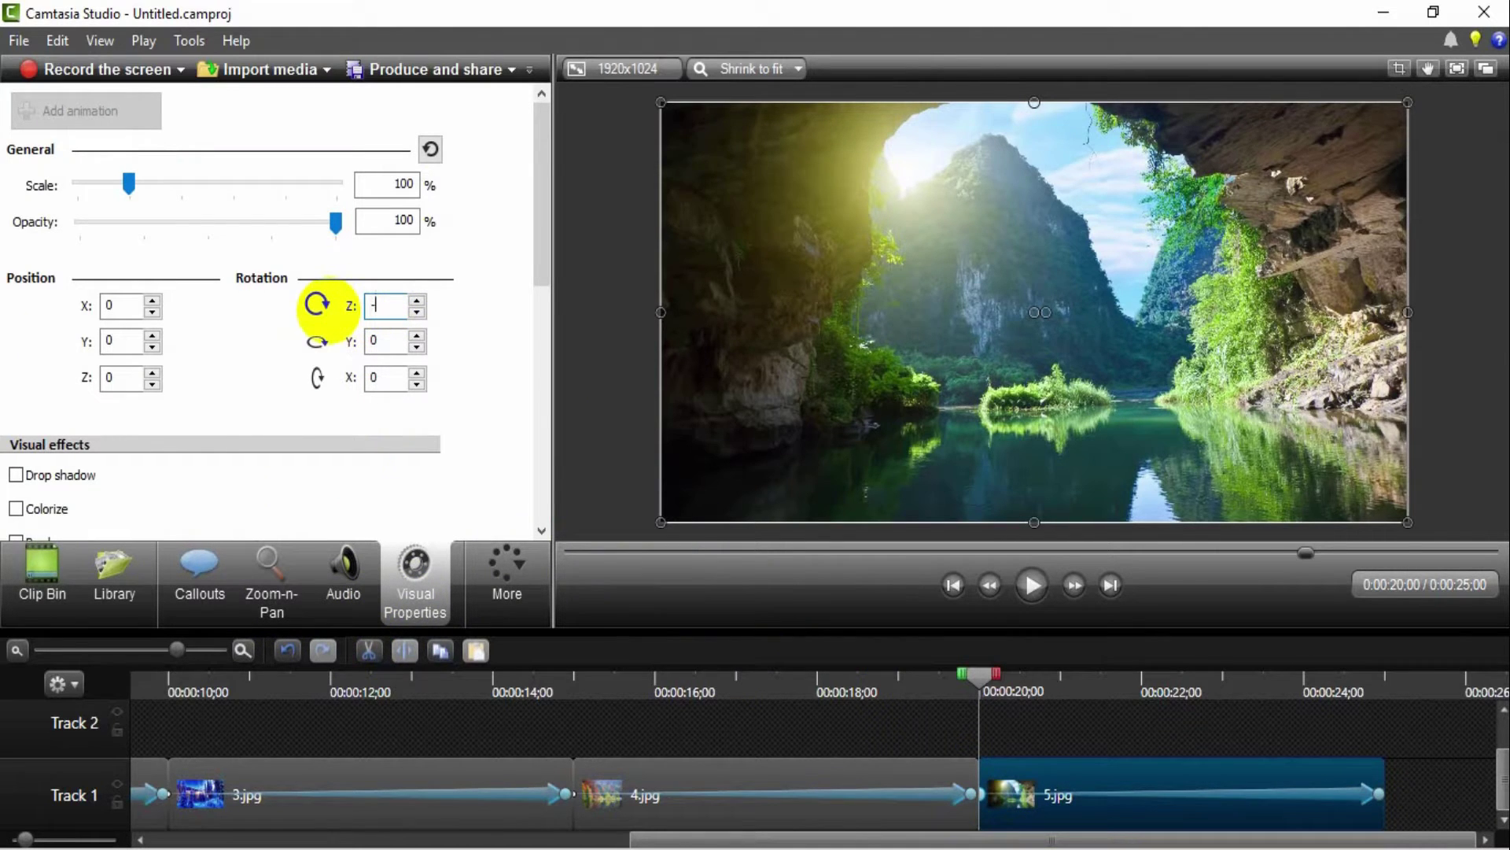
{"action": "type", "text": "15"}
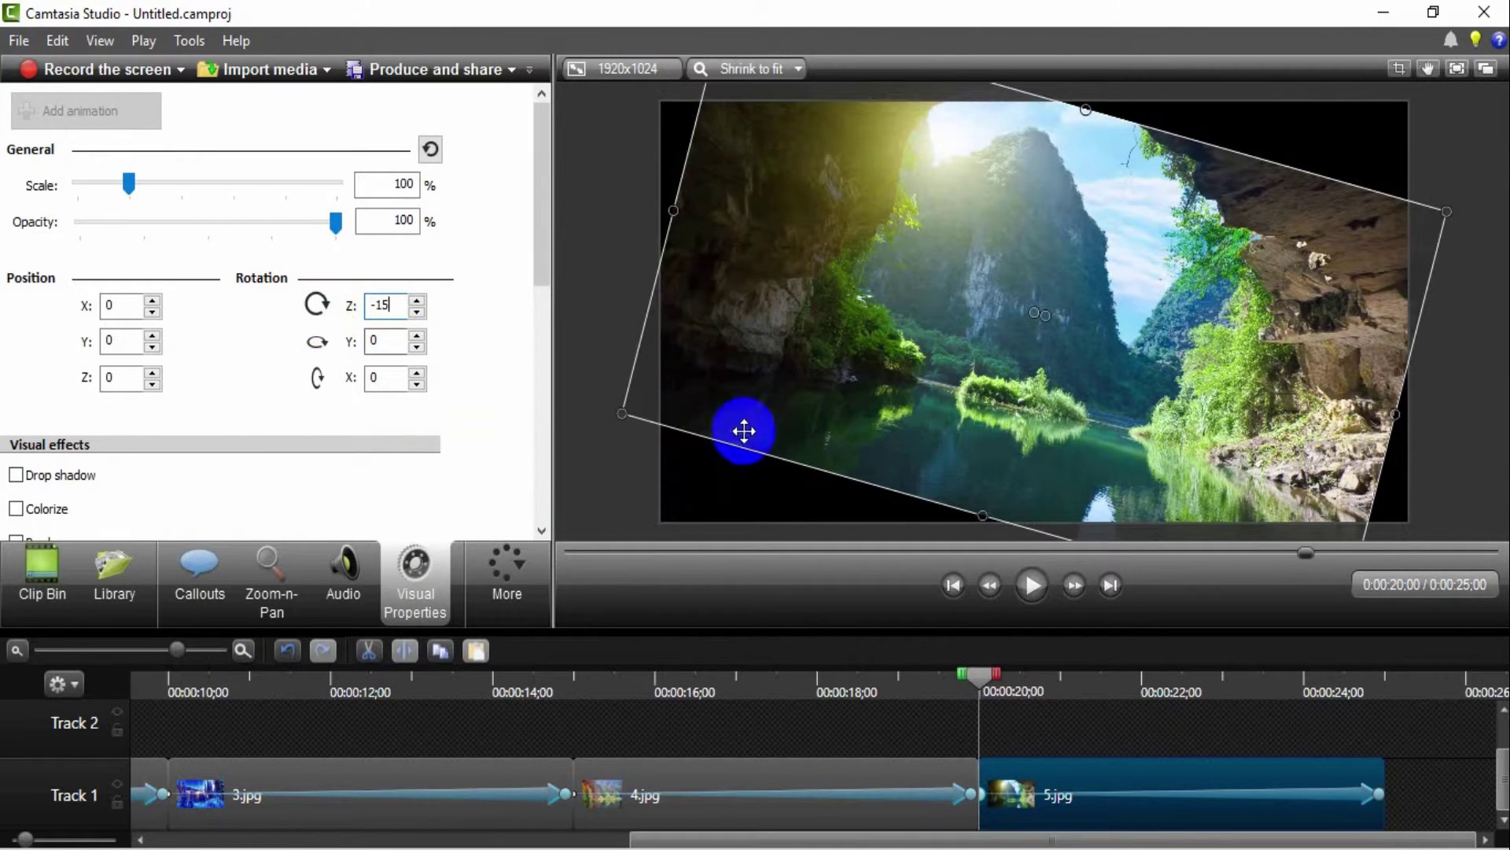
{"action": "left_click_drag", "start_coordinate": [618, 415], "coordinate": [488, 482]}
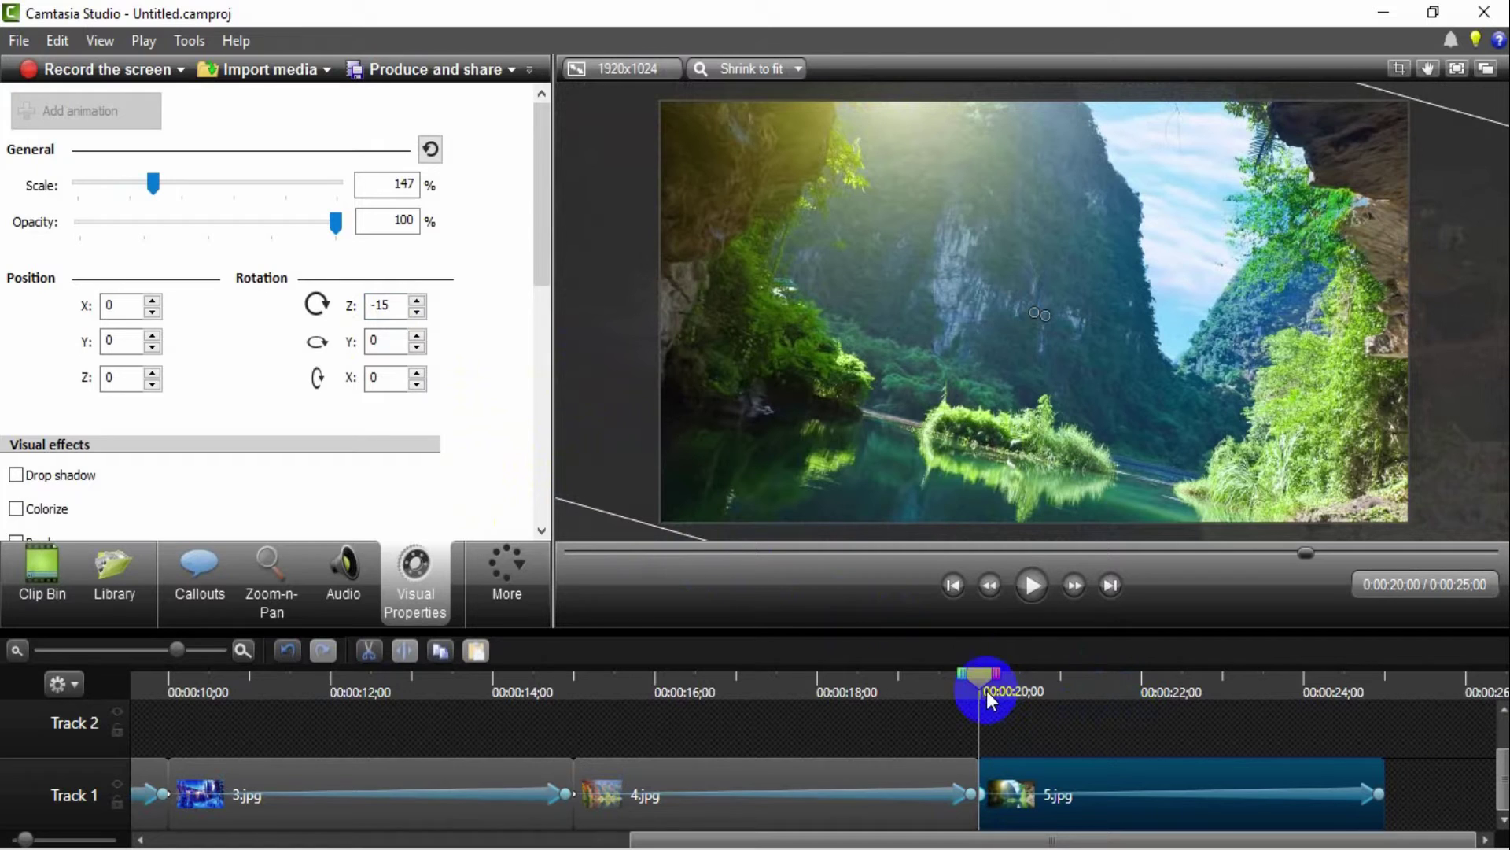
{"action": "left_click_drag", "start_coordinate": [979, 677], "coordinate": [1376, 695]}
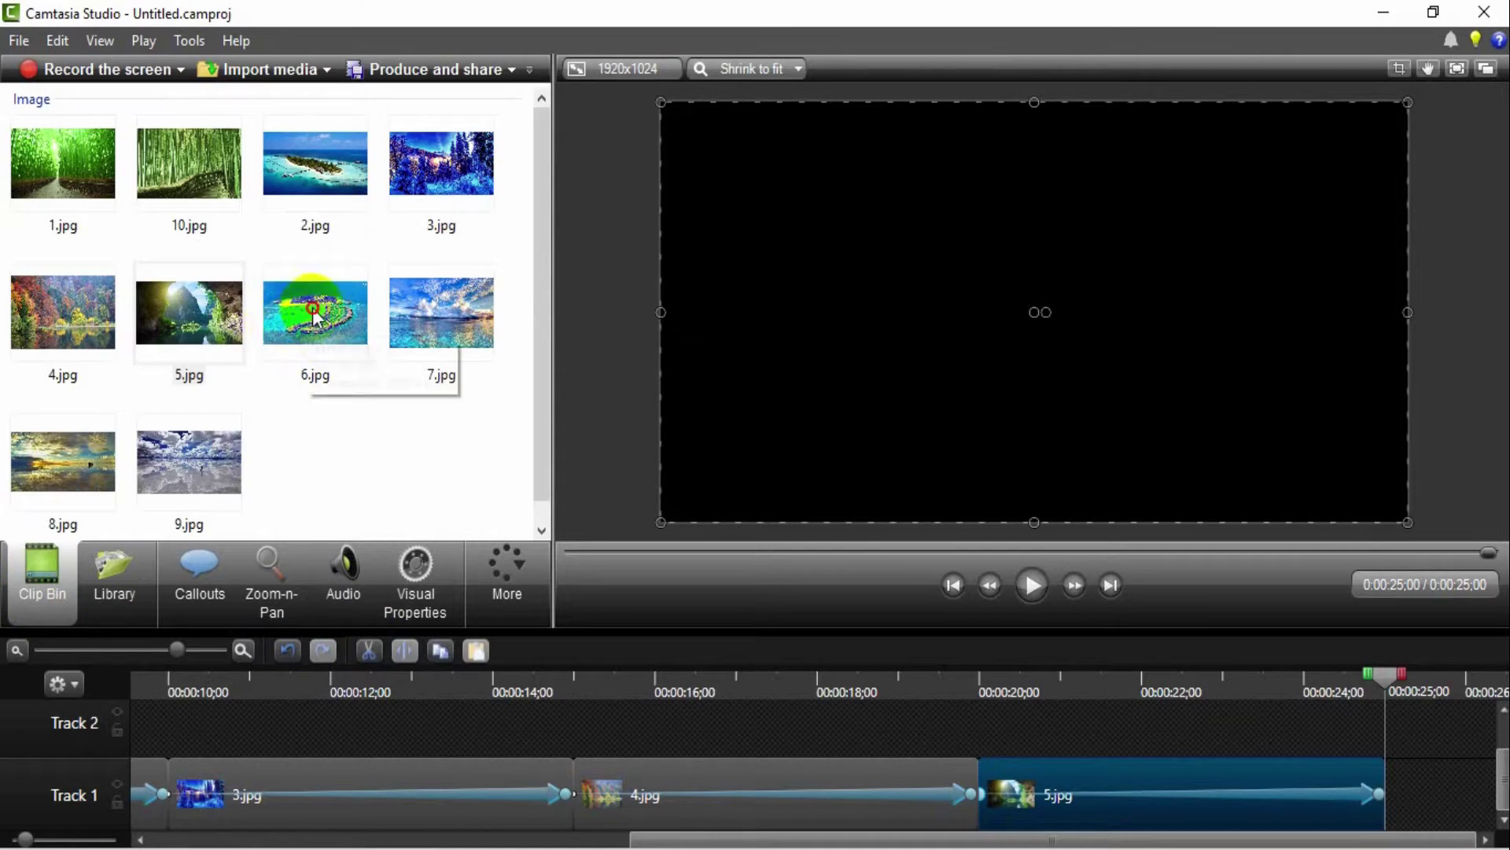
- Add 6.jpg after 5.jpg on Track 1 and stretch it to the frame width
{"action": "left_click", "coordinate": [334, 326]}
{"action": "left_click_drag", "start_coordinate": [334, 327], "coordinate": [1408, 800]}
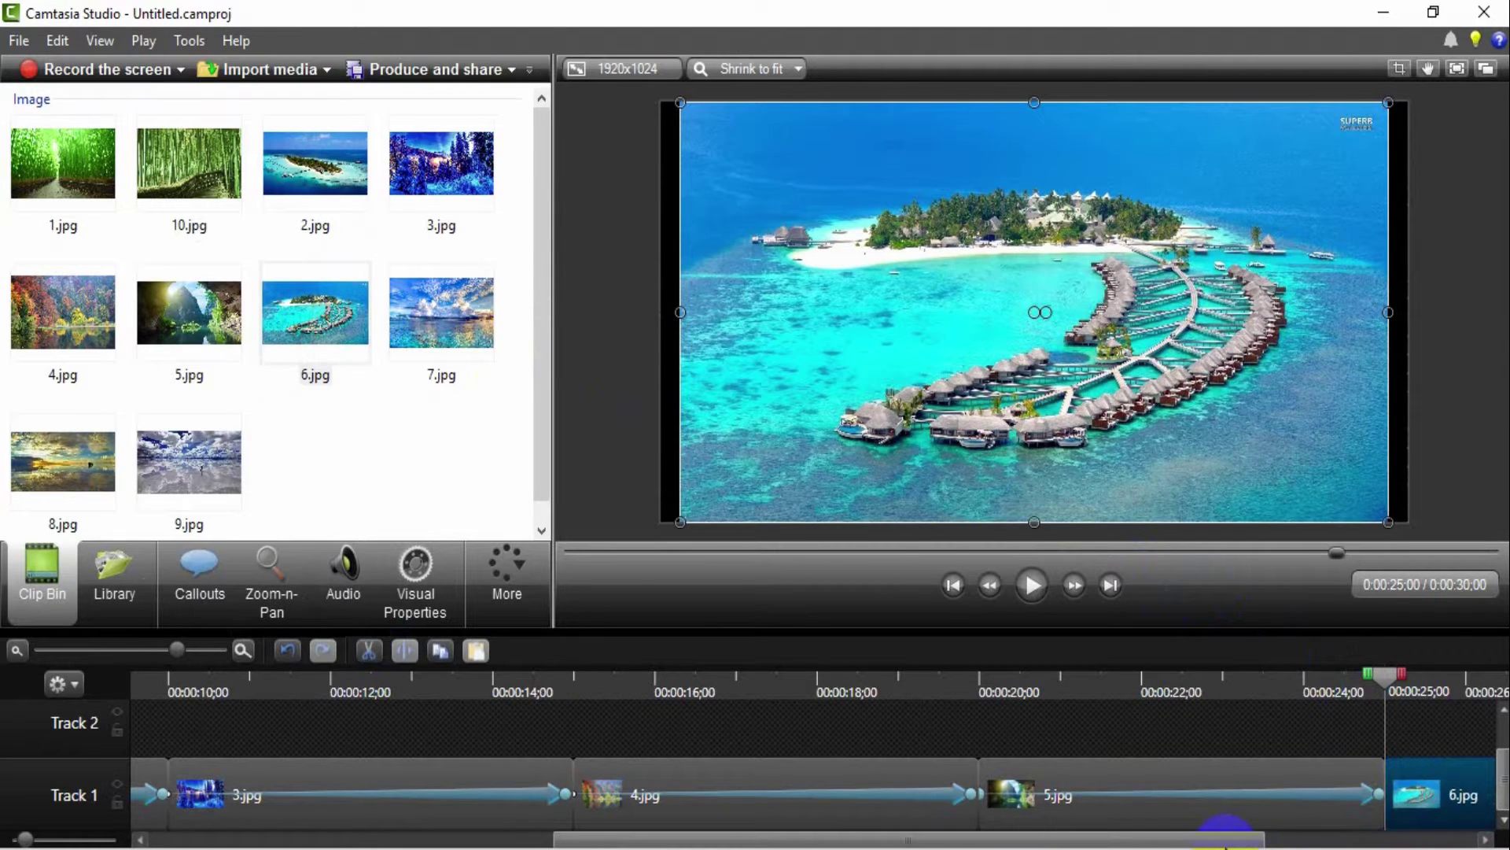
{"action": "left_click_drag", "start_coordinate": [1225, 846], "coordinate": [1482, 840]}
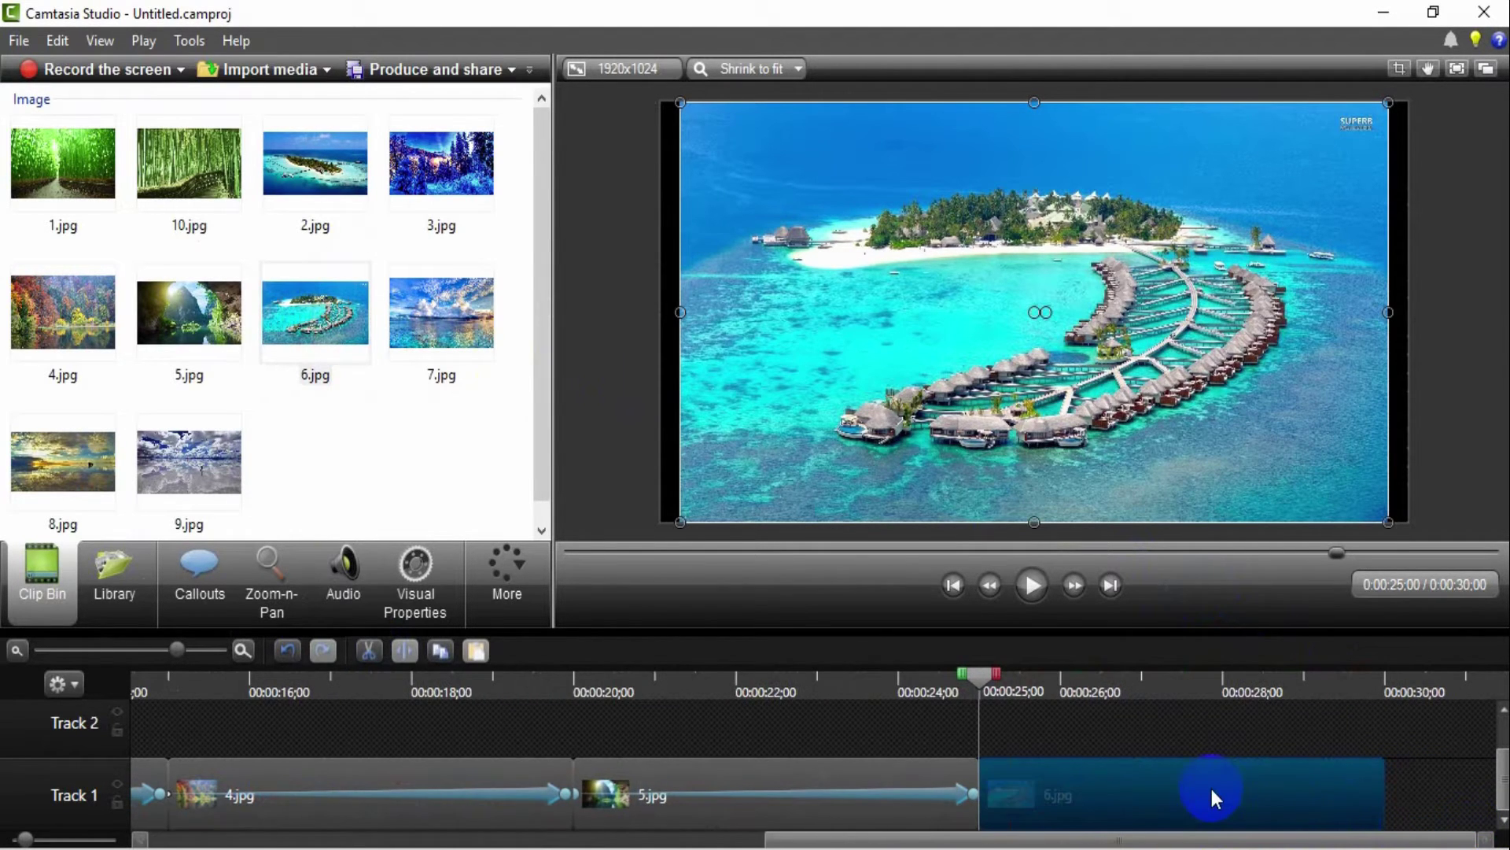
{"action": "left_click_drag", "start_coordinate": [682, 311], "coordinate": [661, 311]}
{"action": "left_click", "coordinate": [632, 357]}
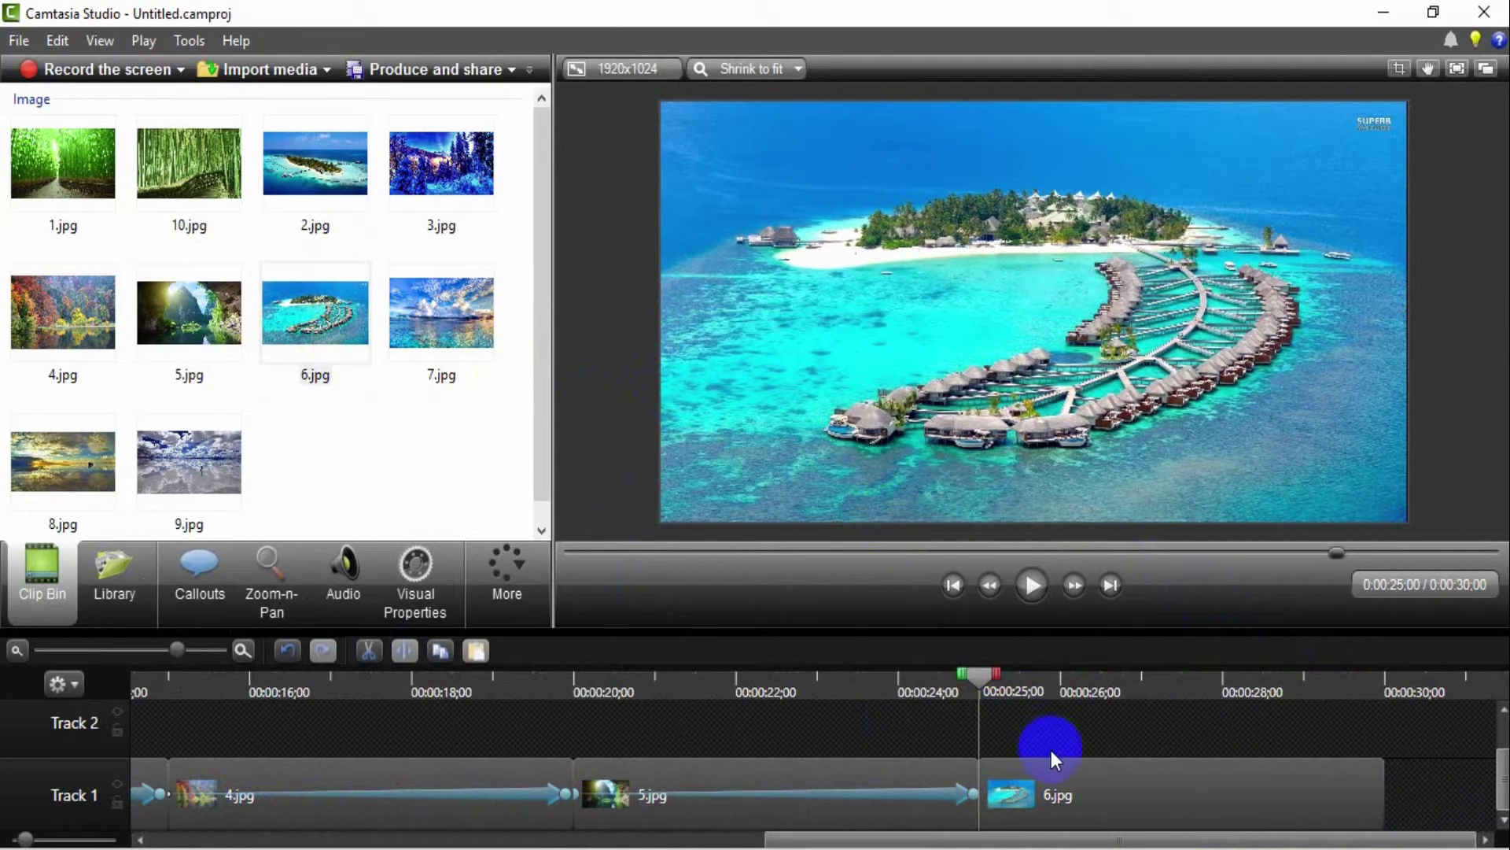
- Add a Zoom-n-Pan animation across the 6.jpg clip
{"action": "left_click", "coordinate": [1035, 817]}
{"action": "left_click", "coordinate": [271, 598]}
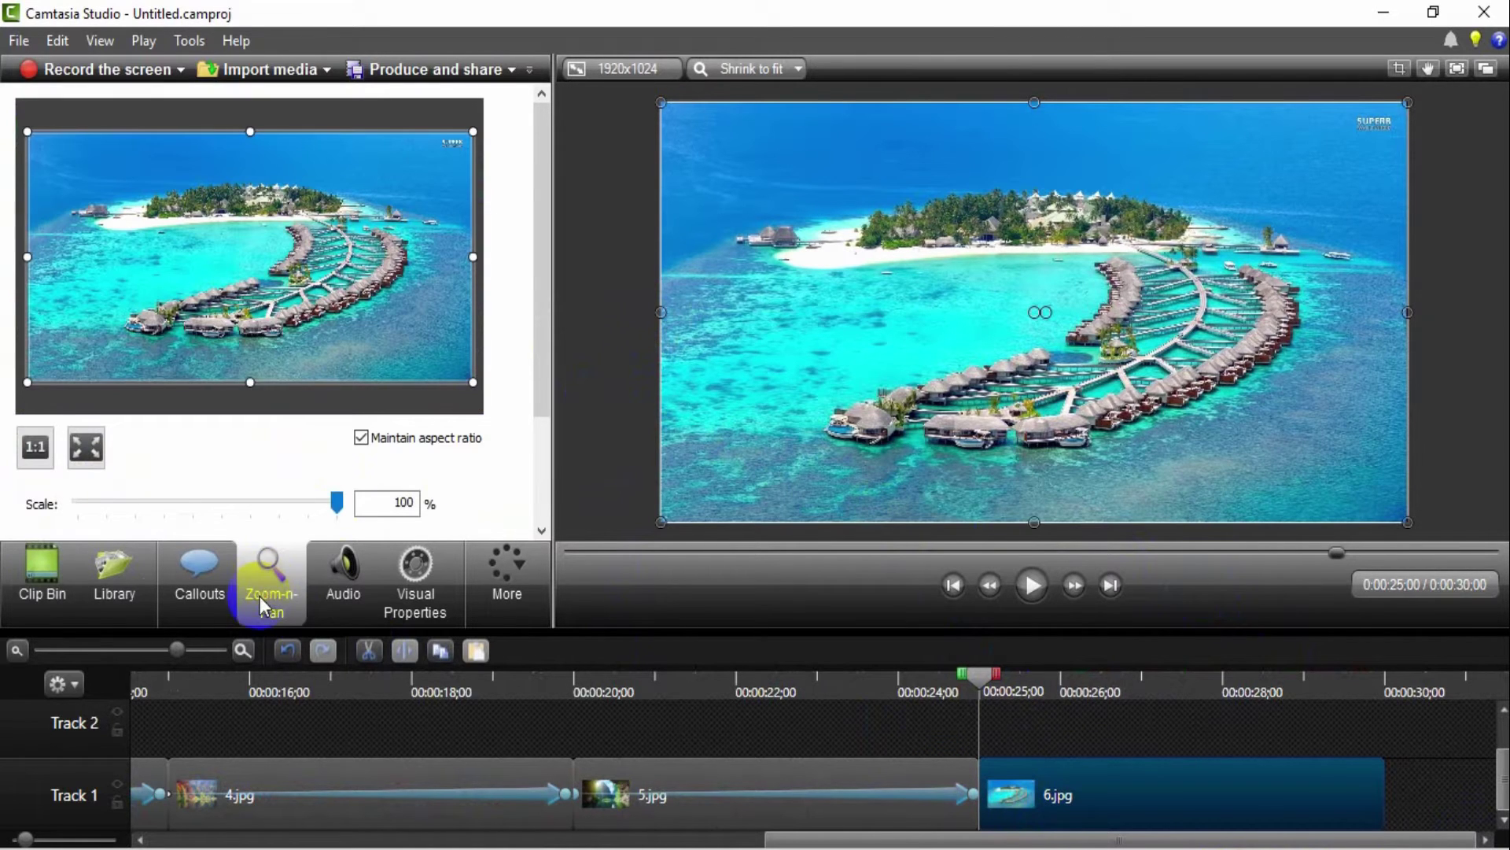
{"action": "left_click_drag", "start_coordinate": [271, 327], "coordinate": [272, 330]}
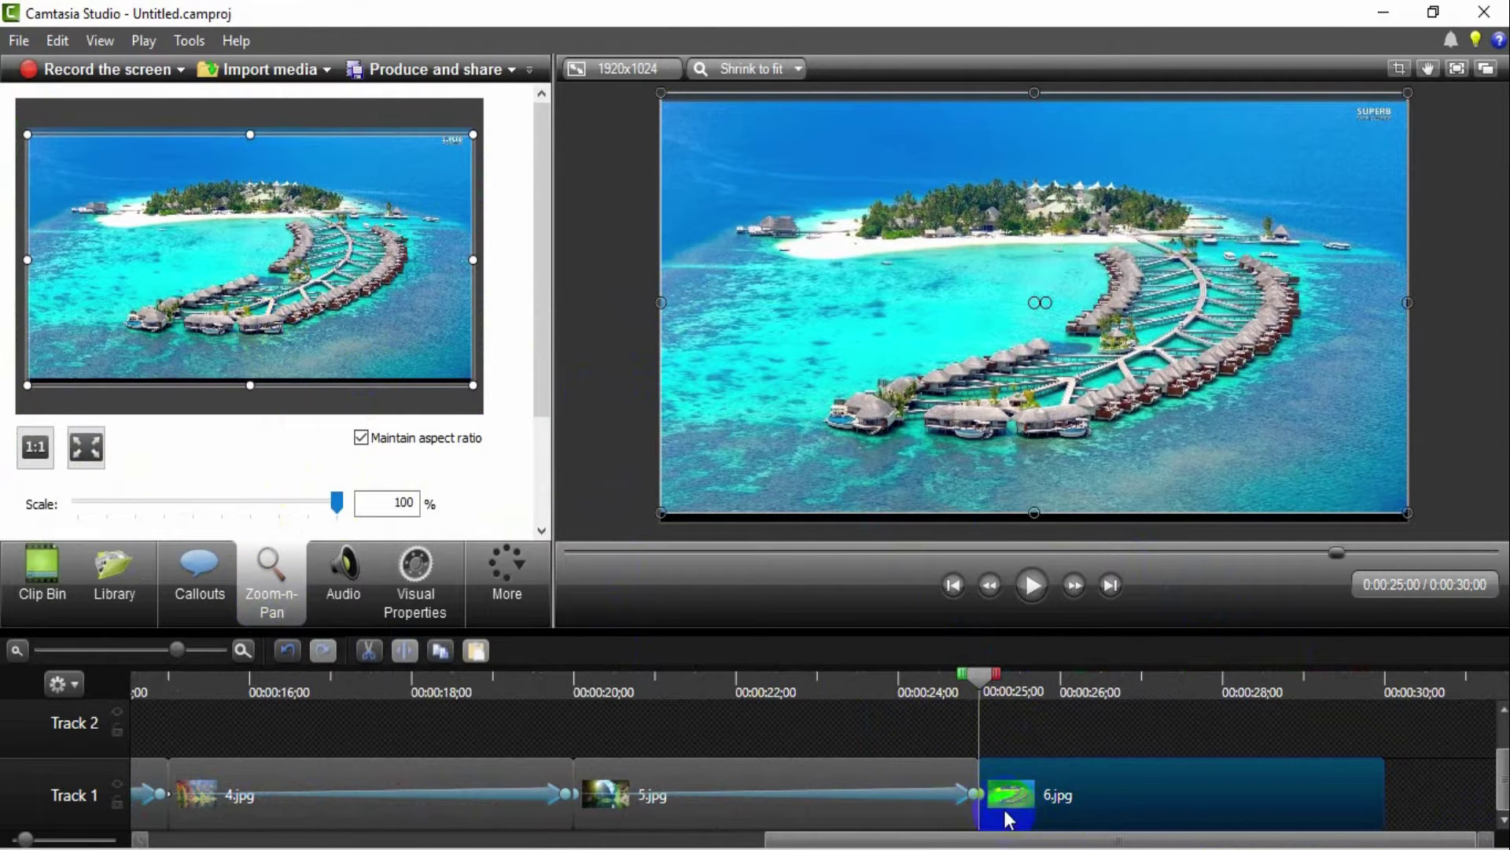
{"action": "left_click_drag", "start_coordinate": [981, 794], "coordinate": [1383, 820]}
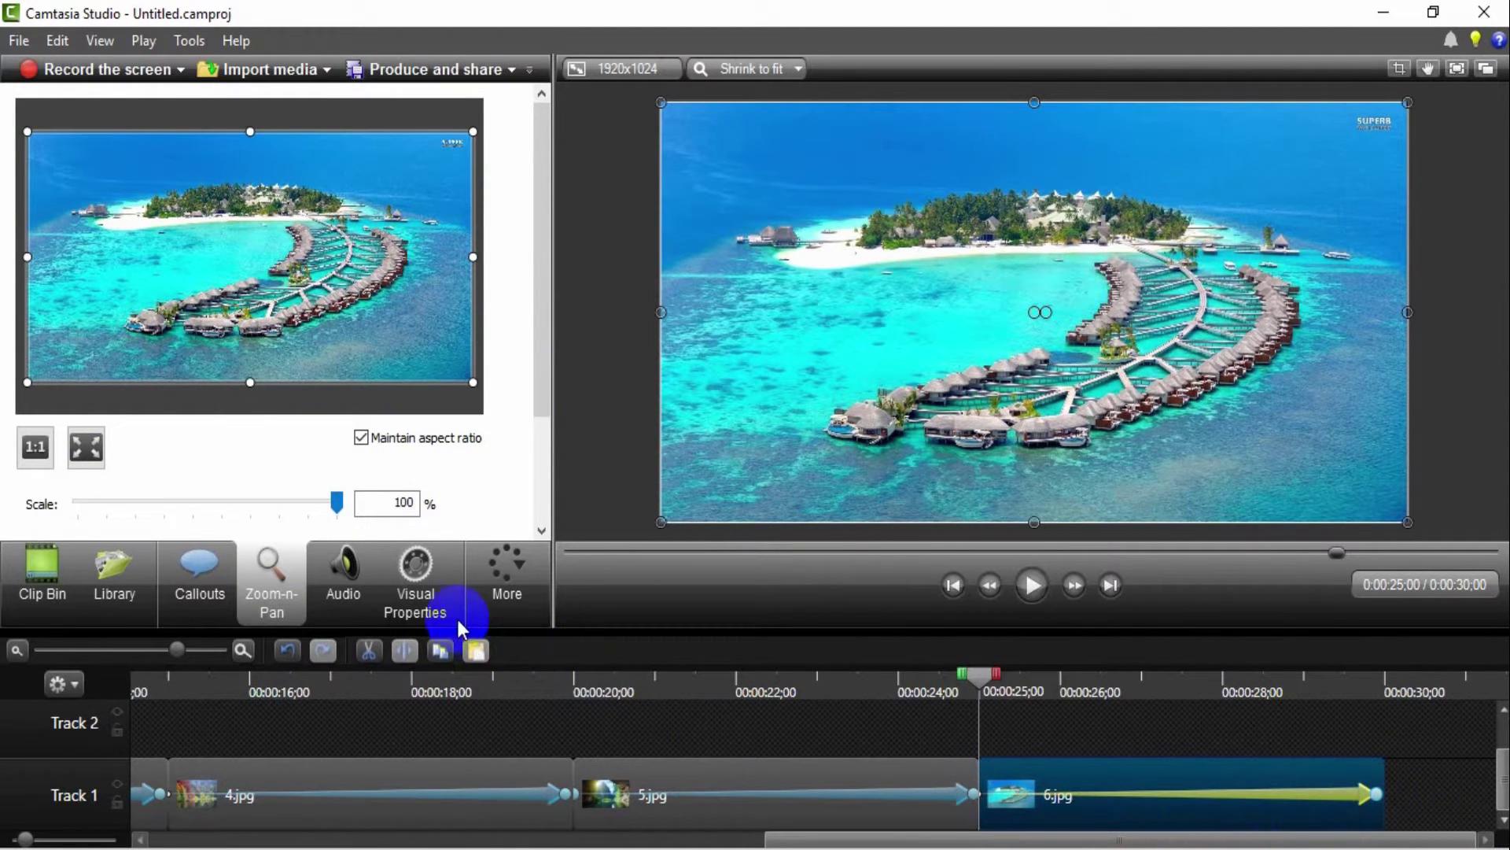
- Rotate 6.jpg 15° on Z and scale it to 147%, then scrub to preview
{"action": "left_click", "coordinate": [439, 592]}
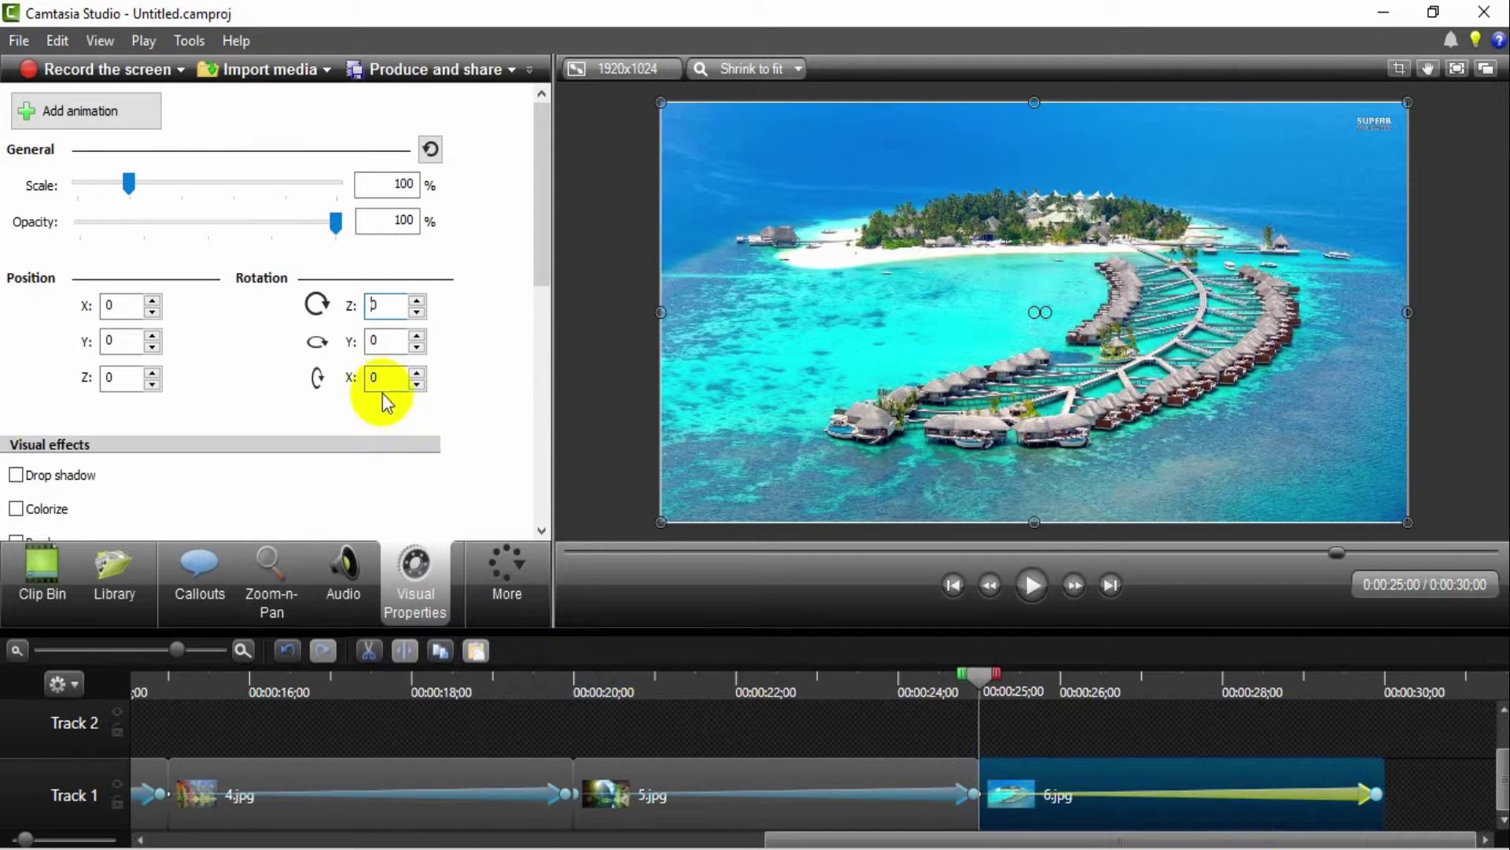
{"action": "double_click", "coordinate": [386, 306]}
{"action": "type", "text": "4"}
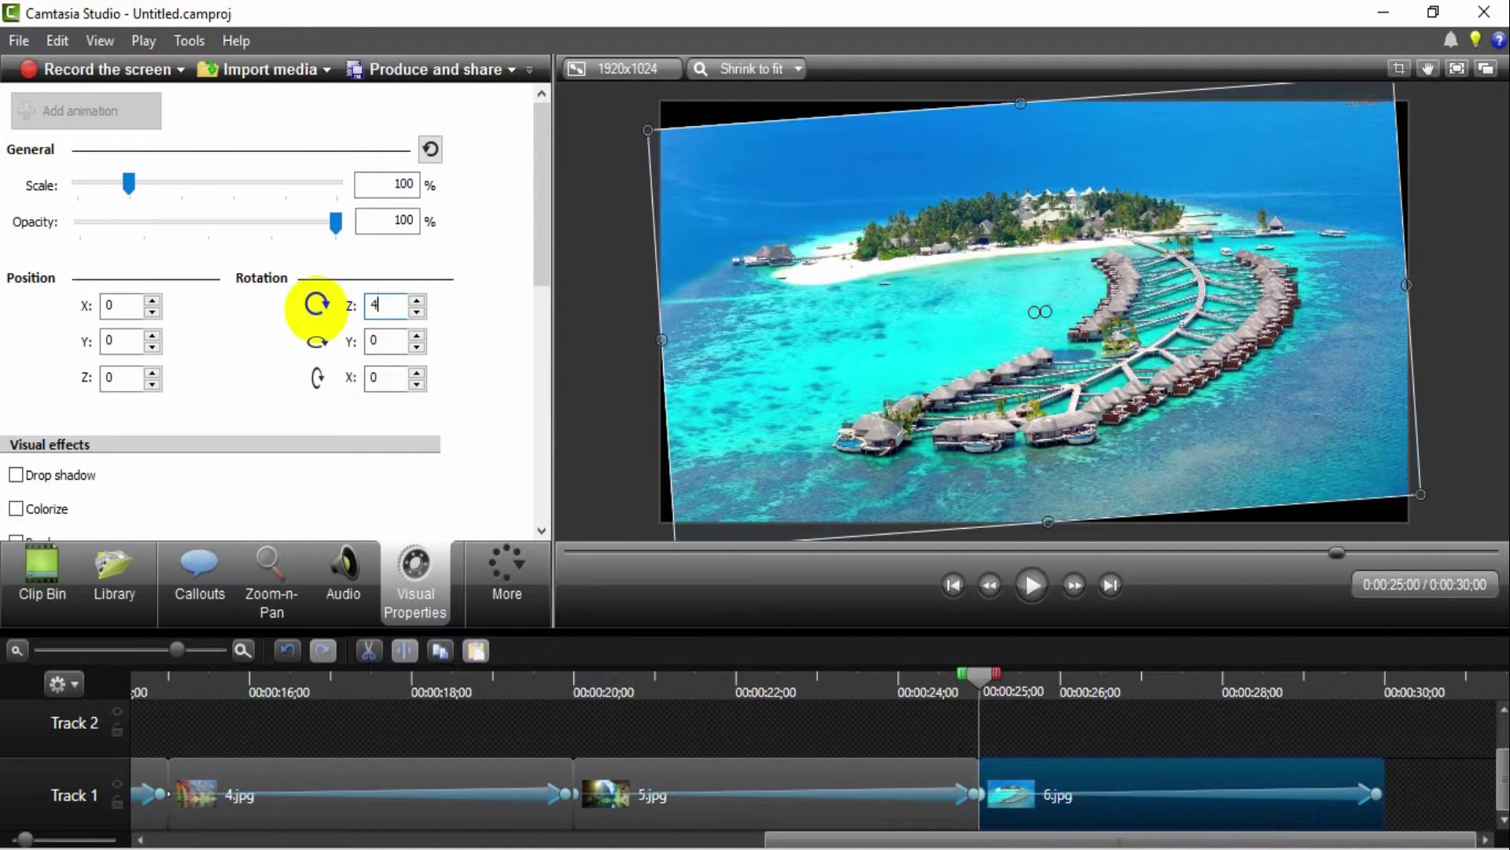
{"action": "type", "text": "15"}
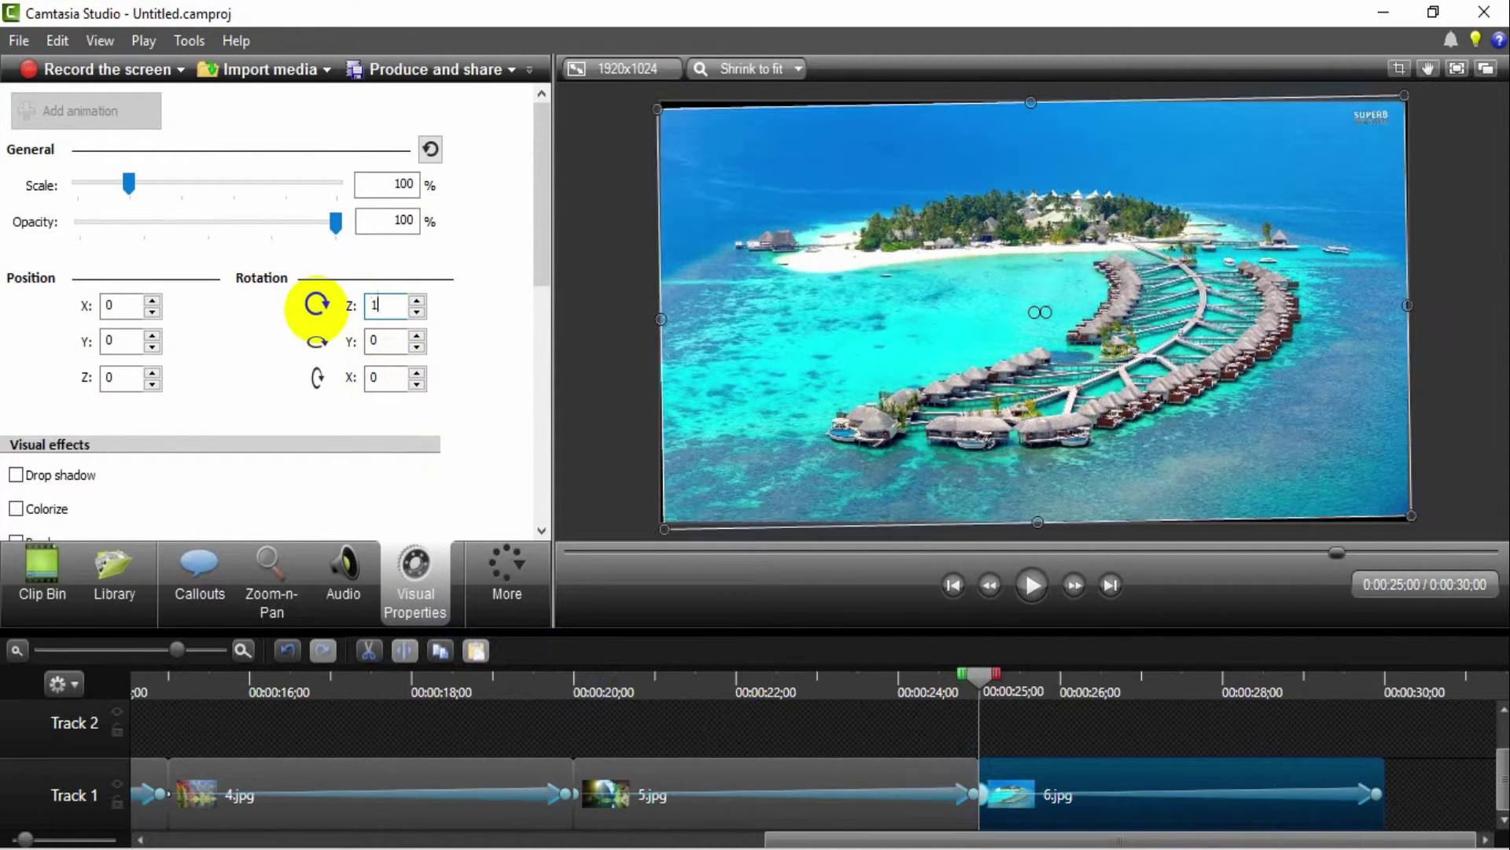
{"action": "left_click", "coordinate": [676, 240]}
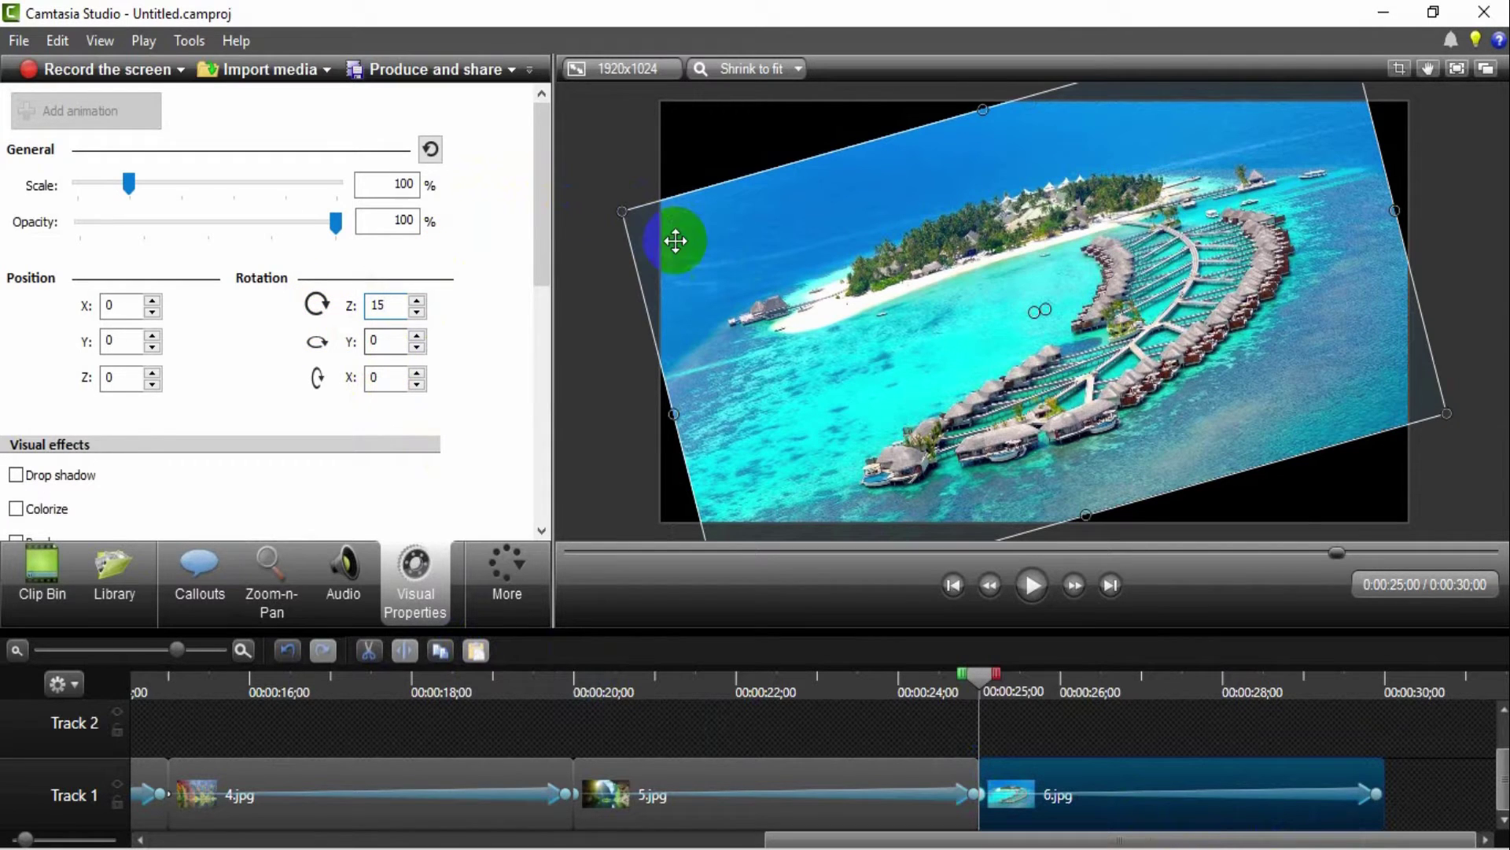
{"action": "left_click_drag", "start_coordinate": [619, 210], "coordinate": [533, 168]}
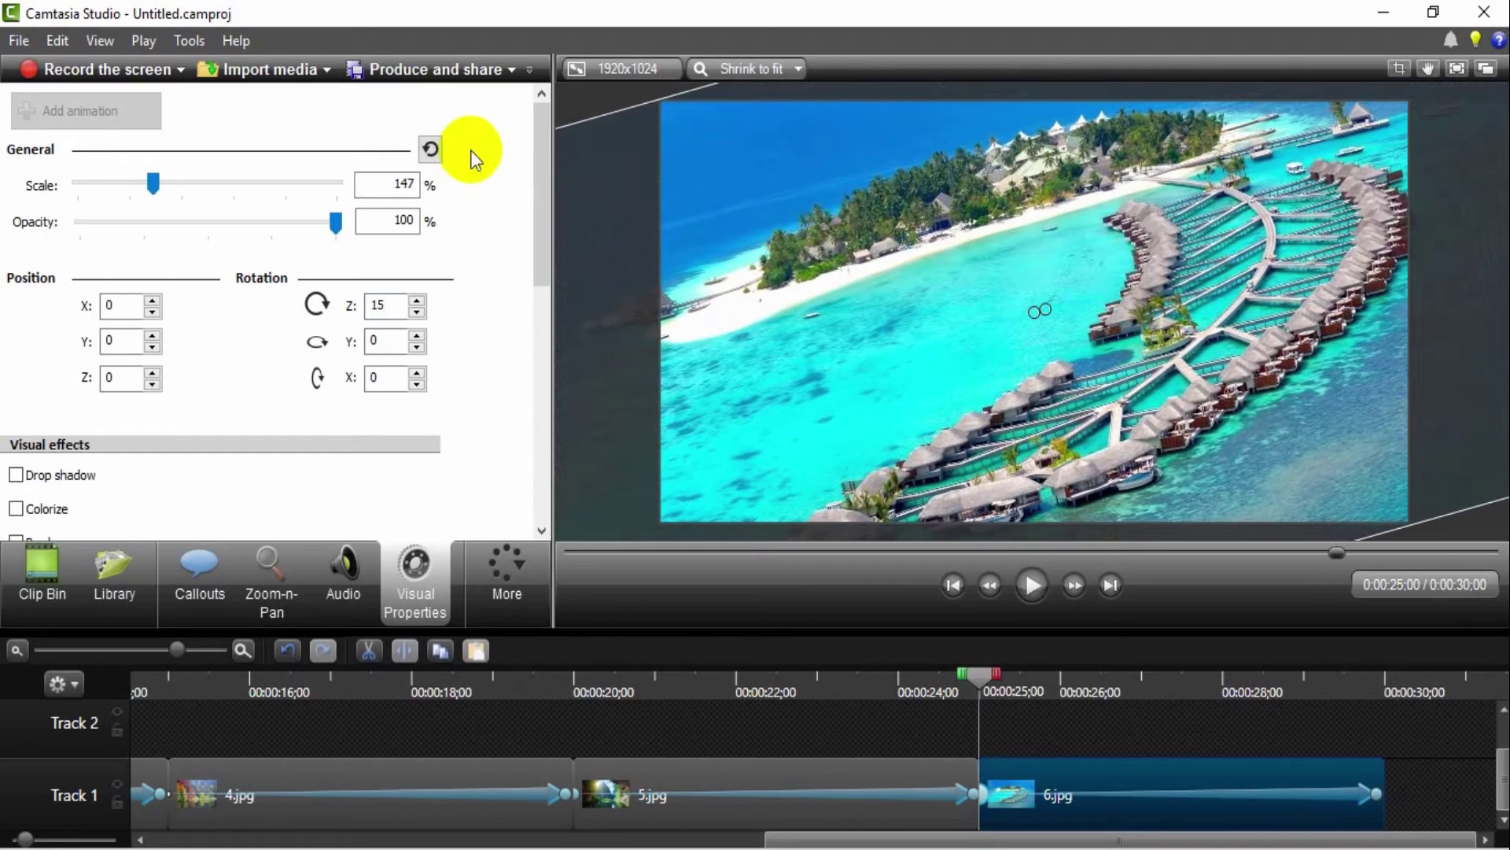
{"action": "left_click", "coordinate": [1049, 713]}
{"action": "left_click_drag", "start_coordinate": [981, 685], "coordinate": [1366, 677]}
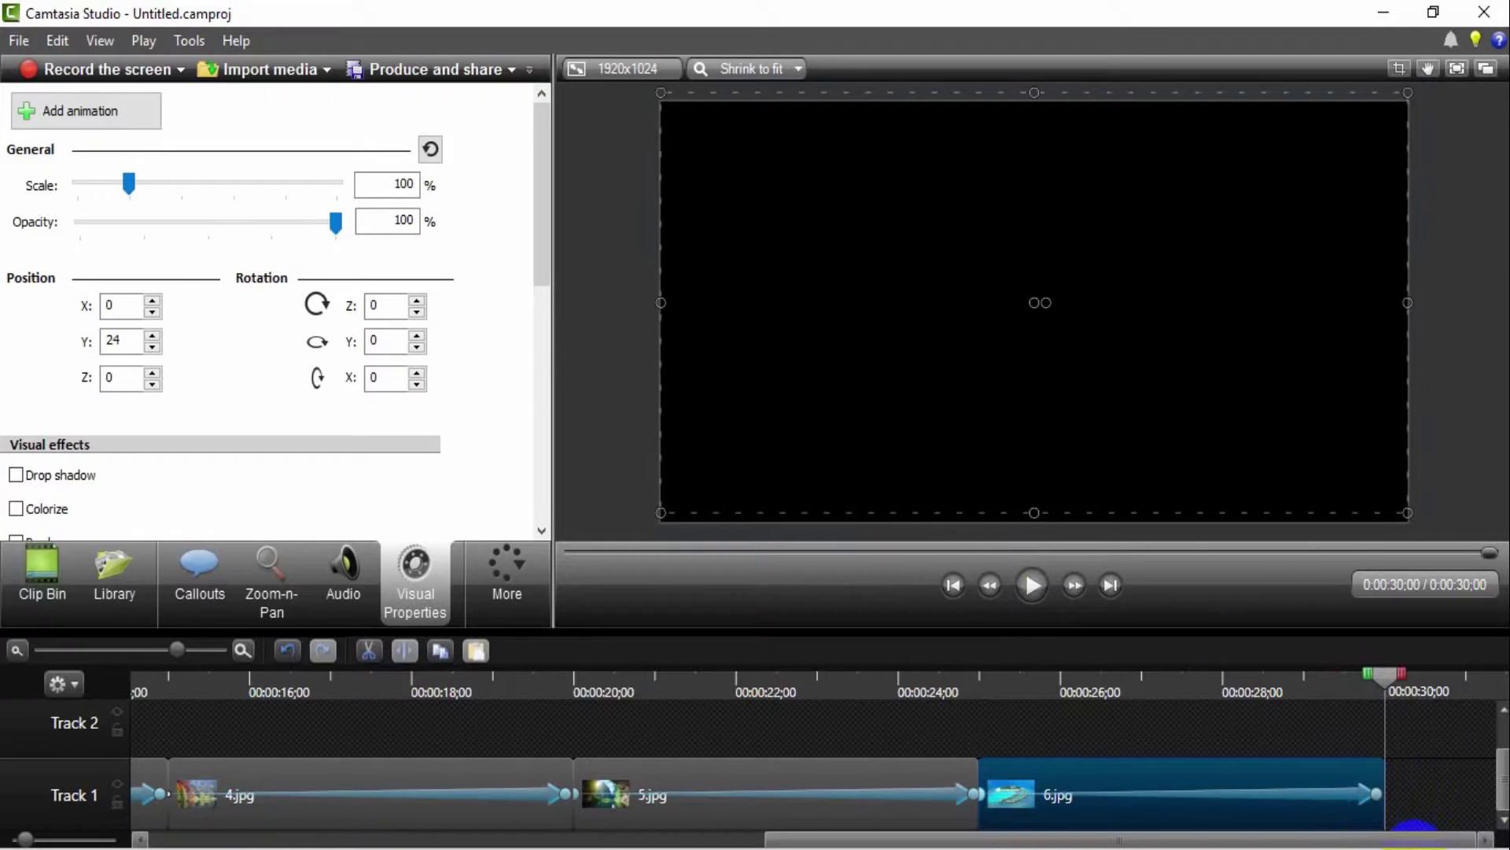
- Place 7.jpg right after 6.jpg at 0:30 and widen it past the canvas edges
{"action": "left_click", "coordinate": [35, 591]}
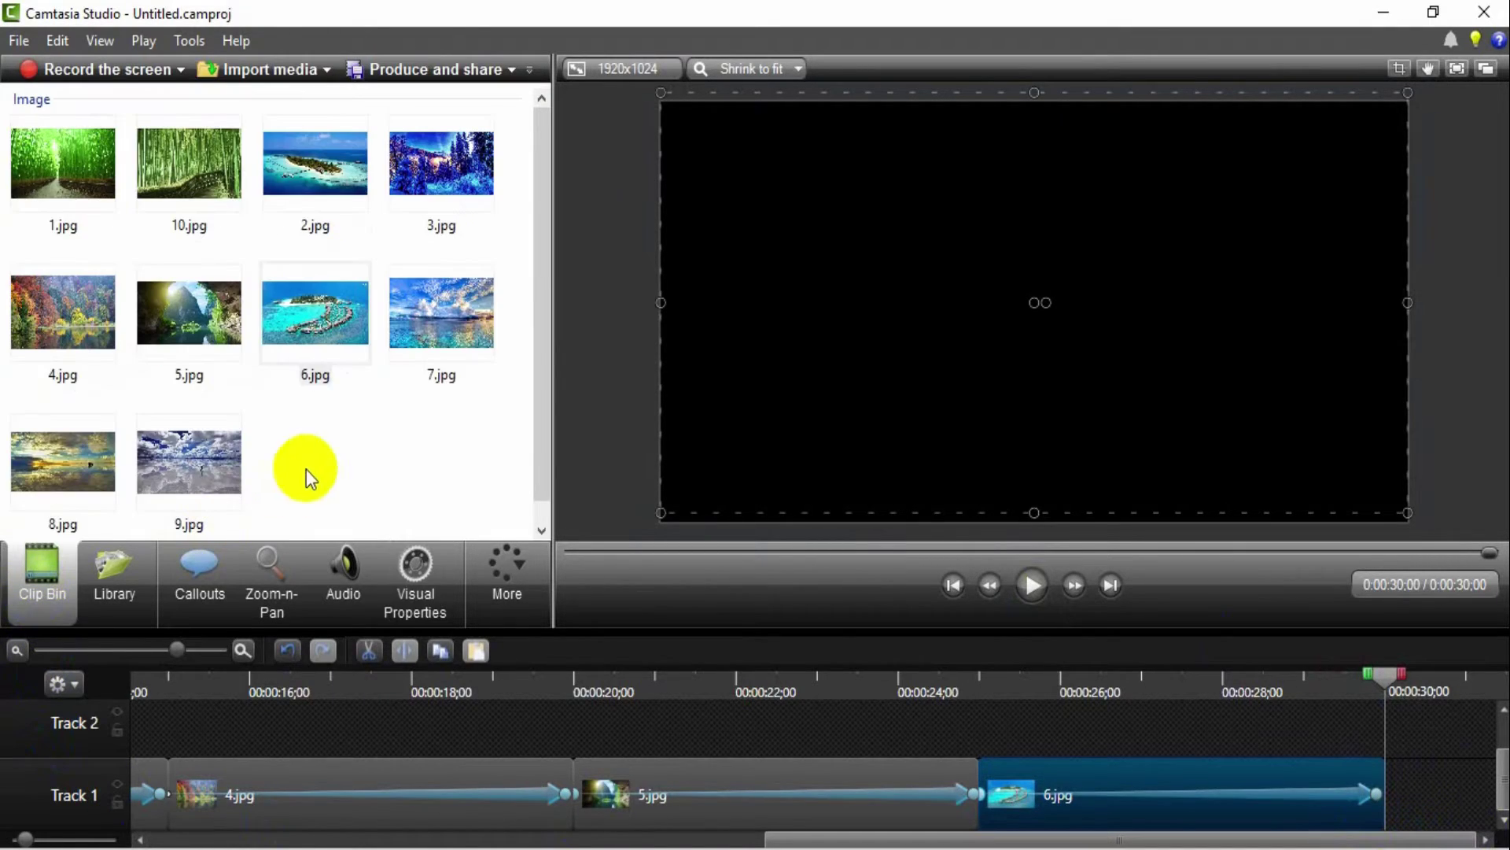
{"action": "left_click", "coordinate": [439, 315]}
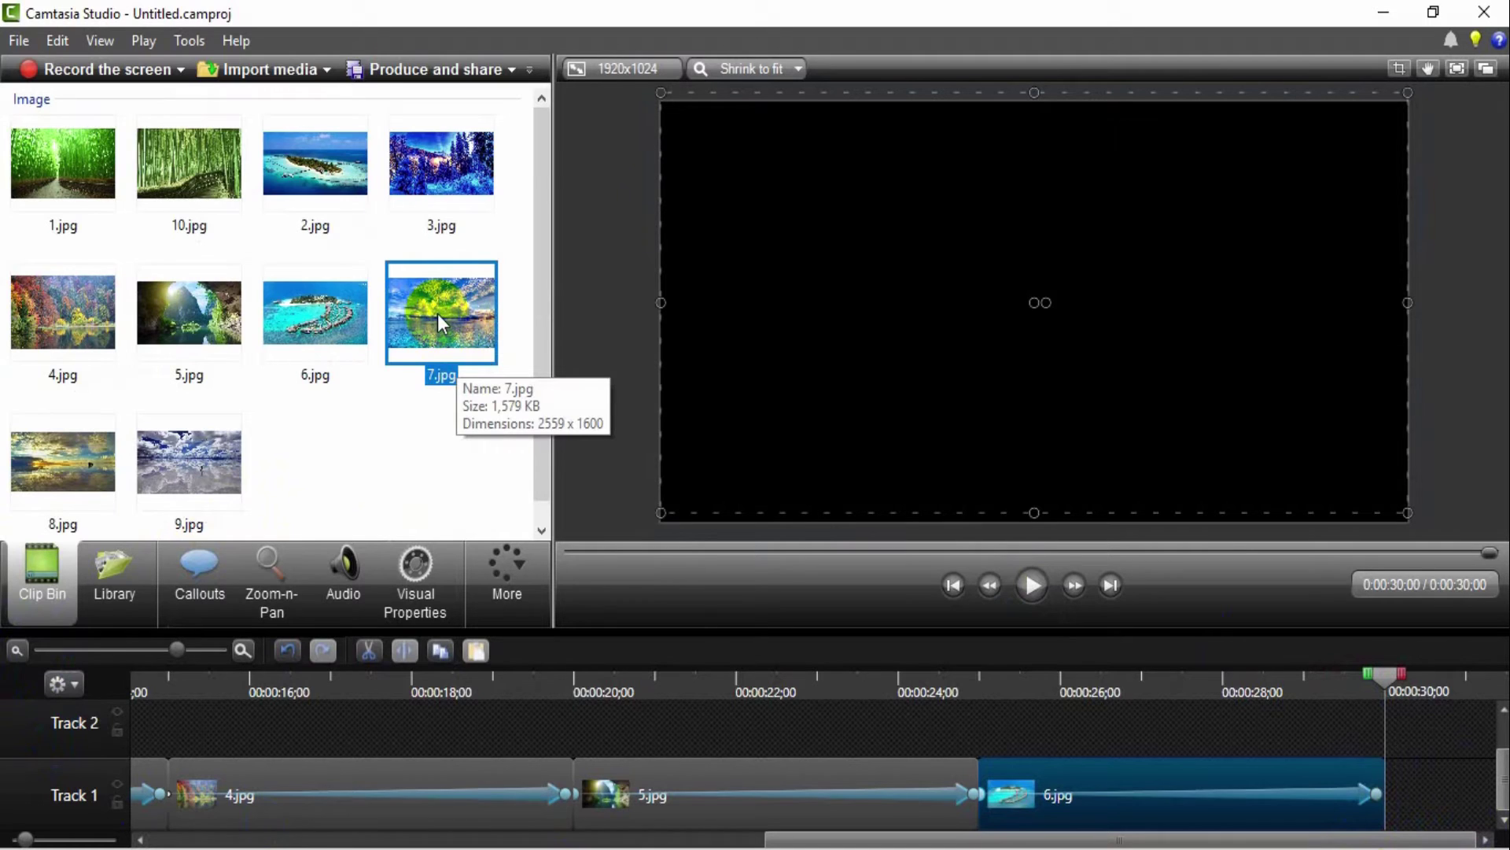
{"action": "left_click_drag", "start_coordinate": [869, 465], "coordinate": [1150, 840]}
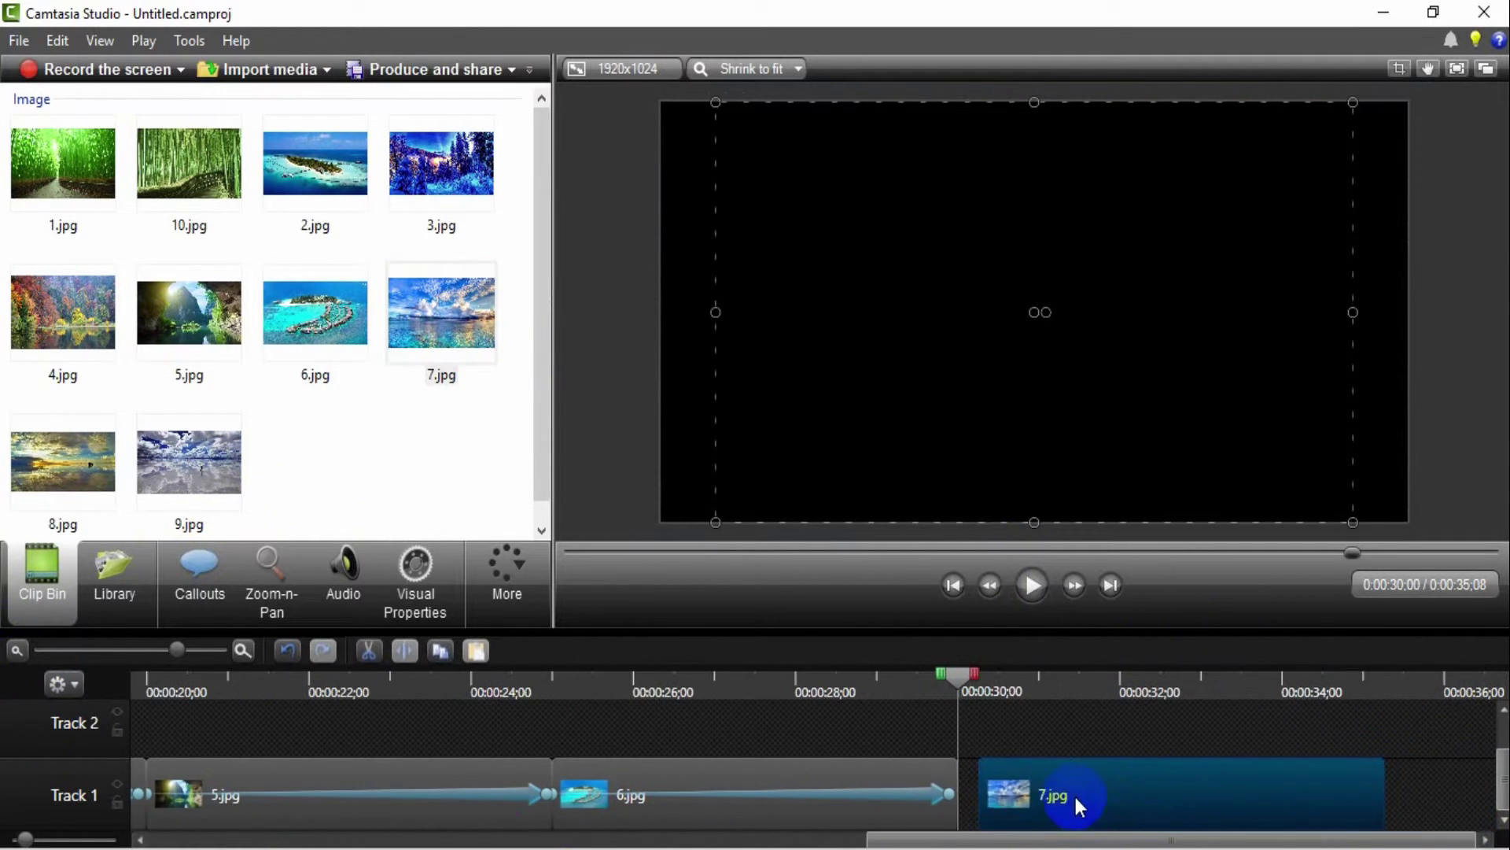
{"action": "left_click_drag", "start_coordinate": [1077, 801], "coordinate": [1038, 796]}
{"action": "left_click", "coordinate": [727, 316]}
{"action": "left_click_drag", "start_coordinate": [718, 310], "coordinate": [662, 313]}
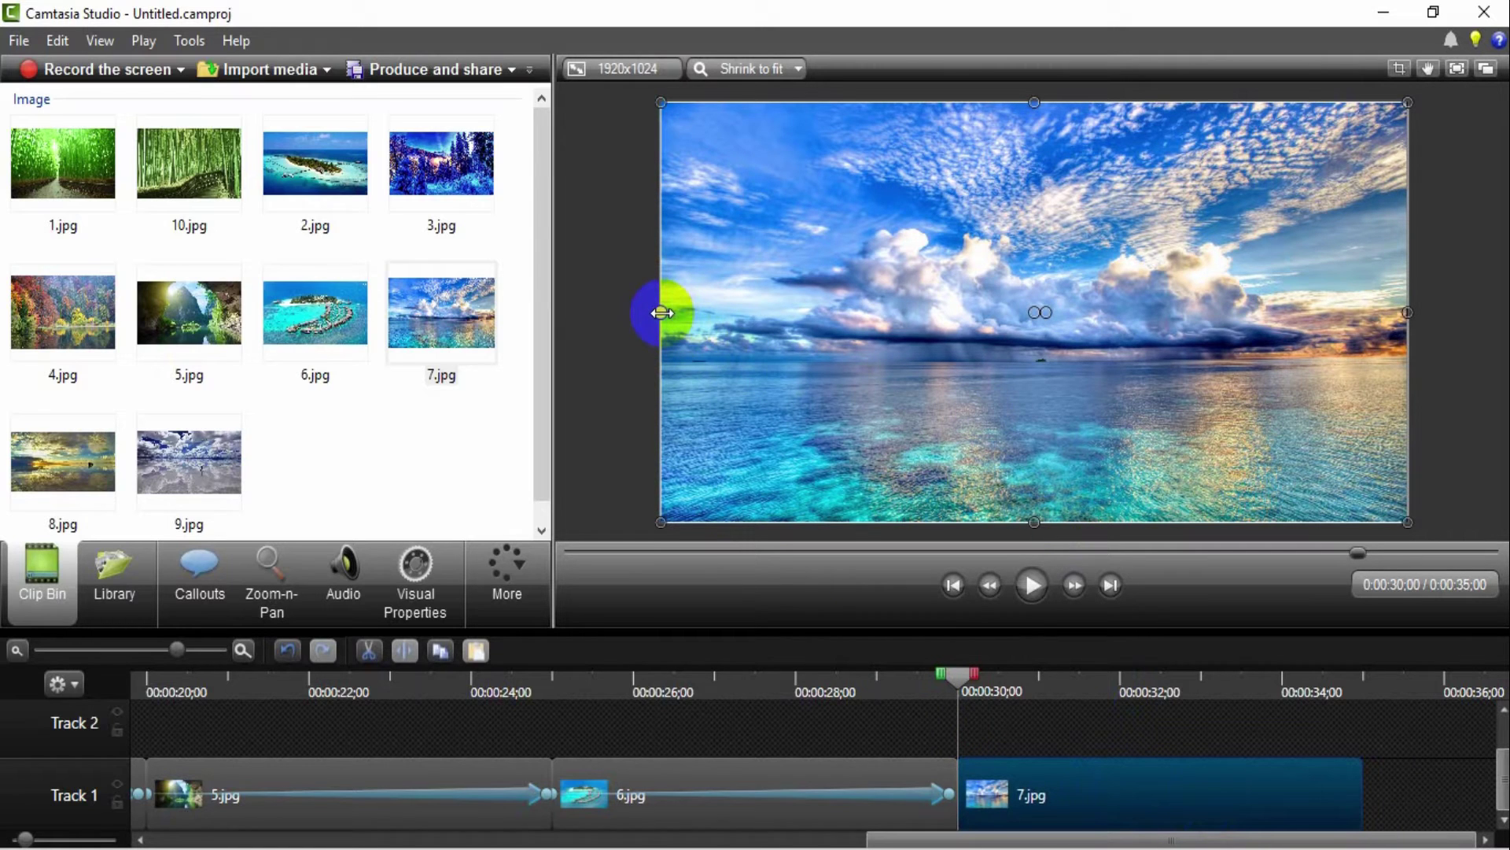
{"action": "left_click_drag", "start_coordinate": [663, 313], "coordinate": [549, 313]}
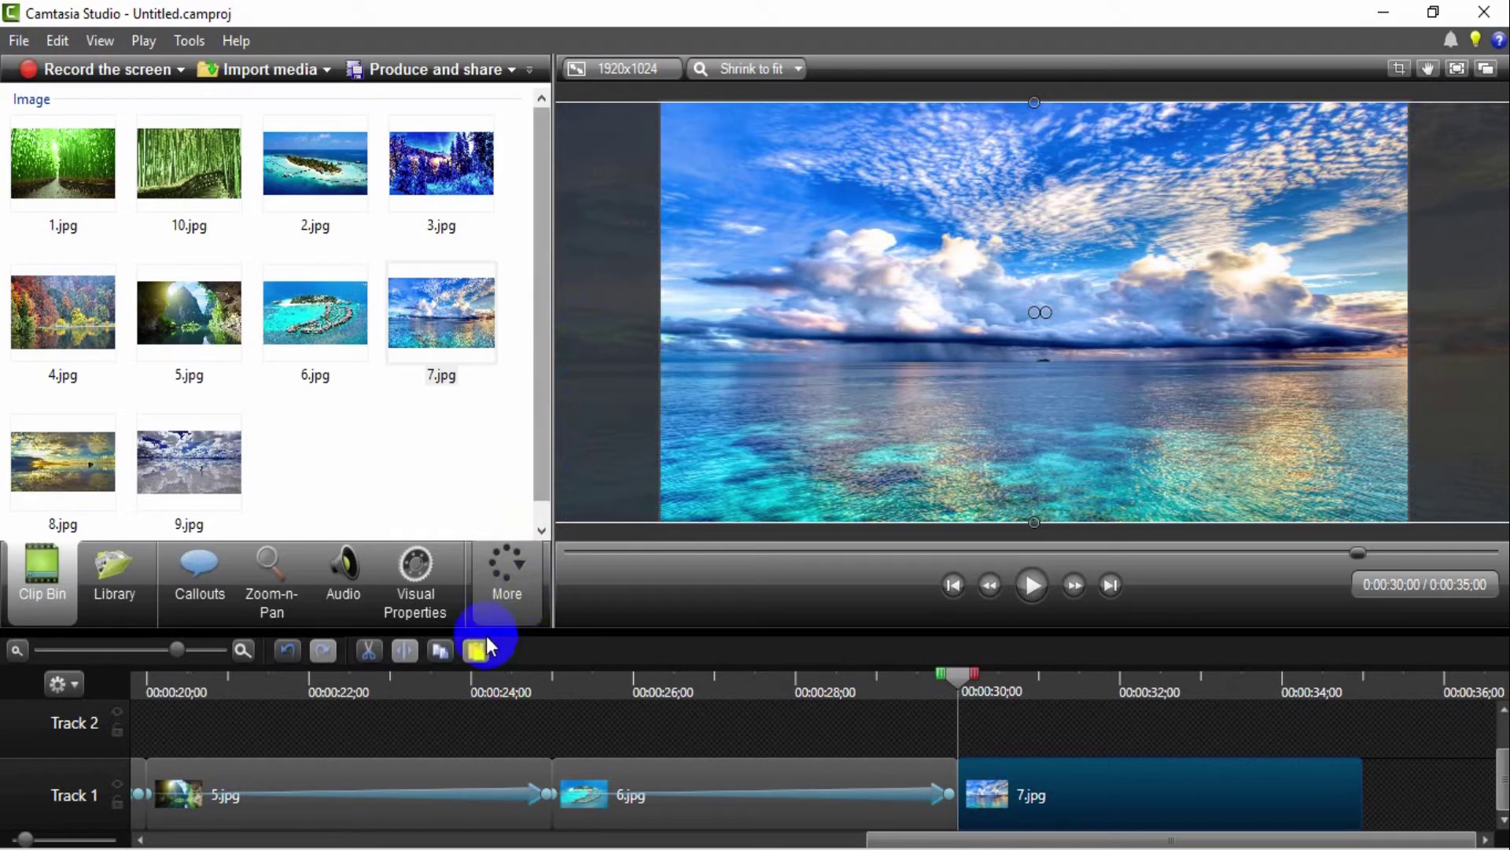
- Pan 7.jpg from the seascape's right side to its left side, then preview
{"action": "left_click", "coordinate": [269, 586]}
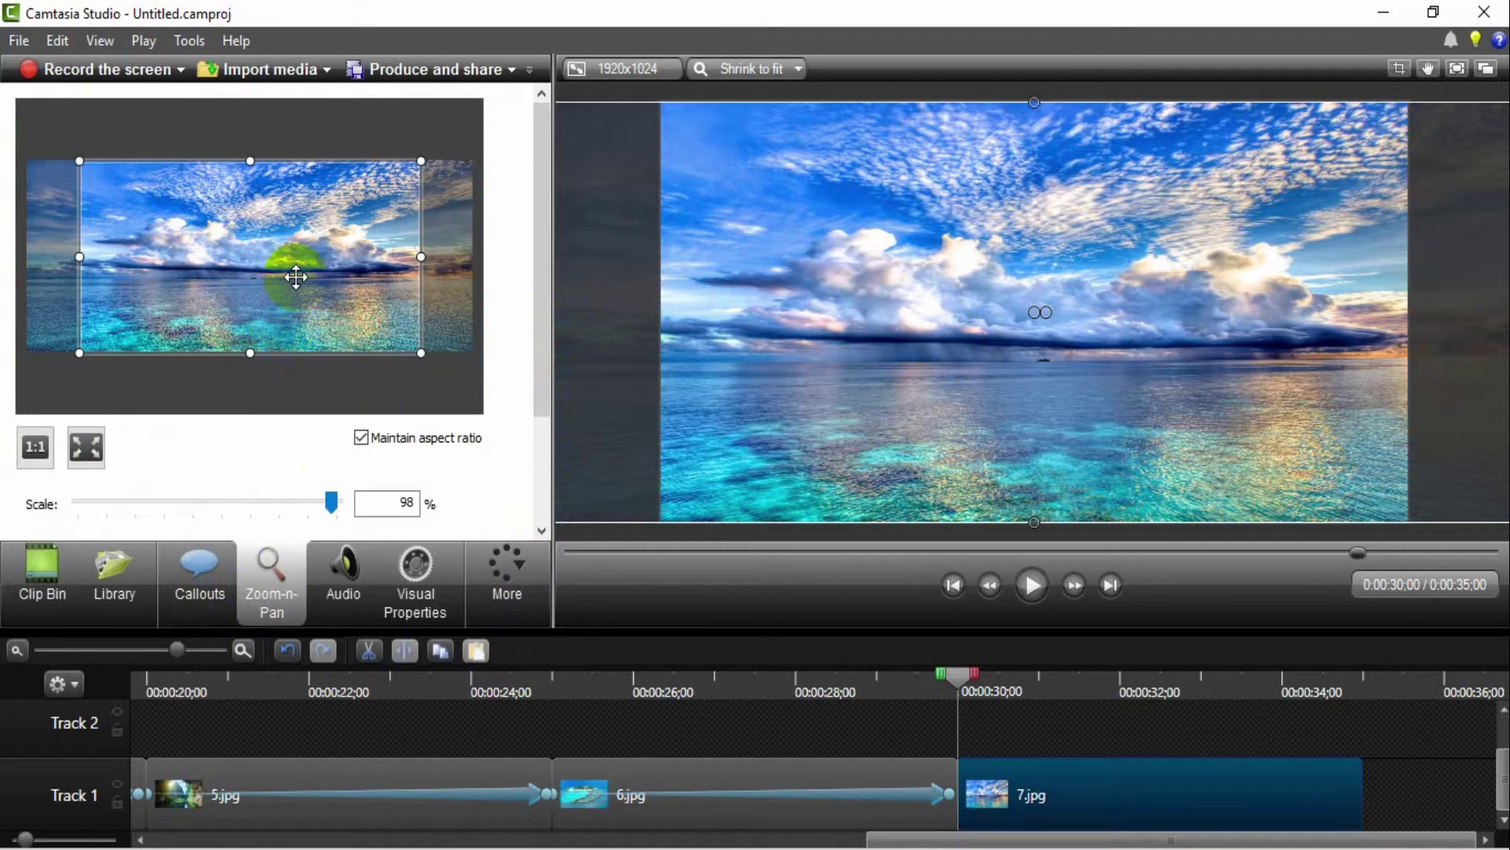
{"action": "left_click_drag", "start_coordinate": [301, 277], "coordinate": [348, 275]}
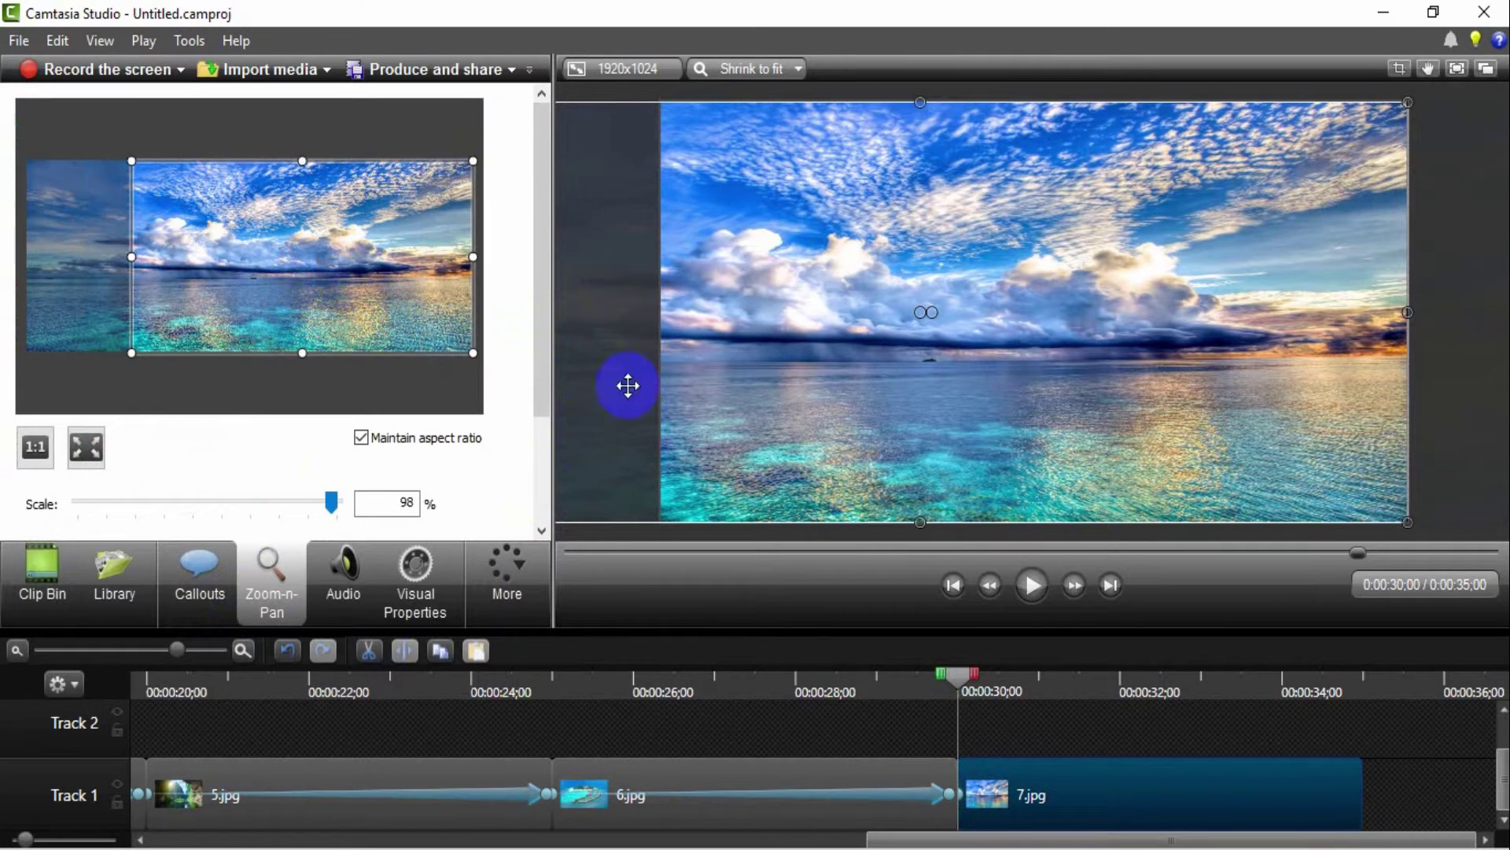
{"action": "left_click_drag", "start_coordinate": [961, 796], "coordinate": [1353, 798]}
{"action": "double_click", "coordinate": [1353, 797]}
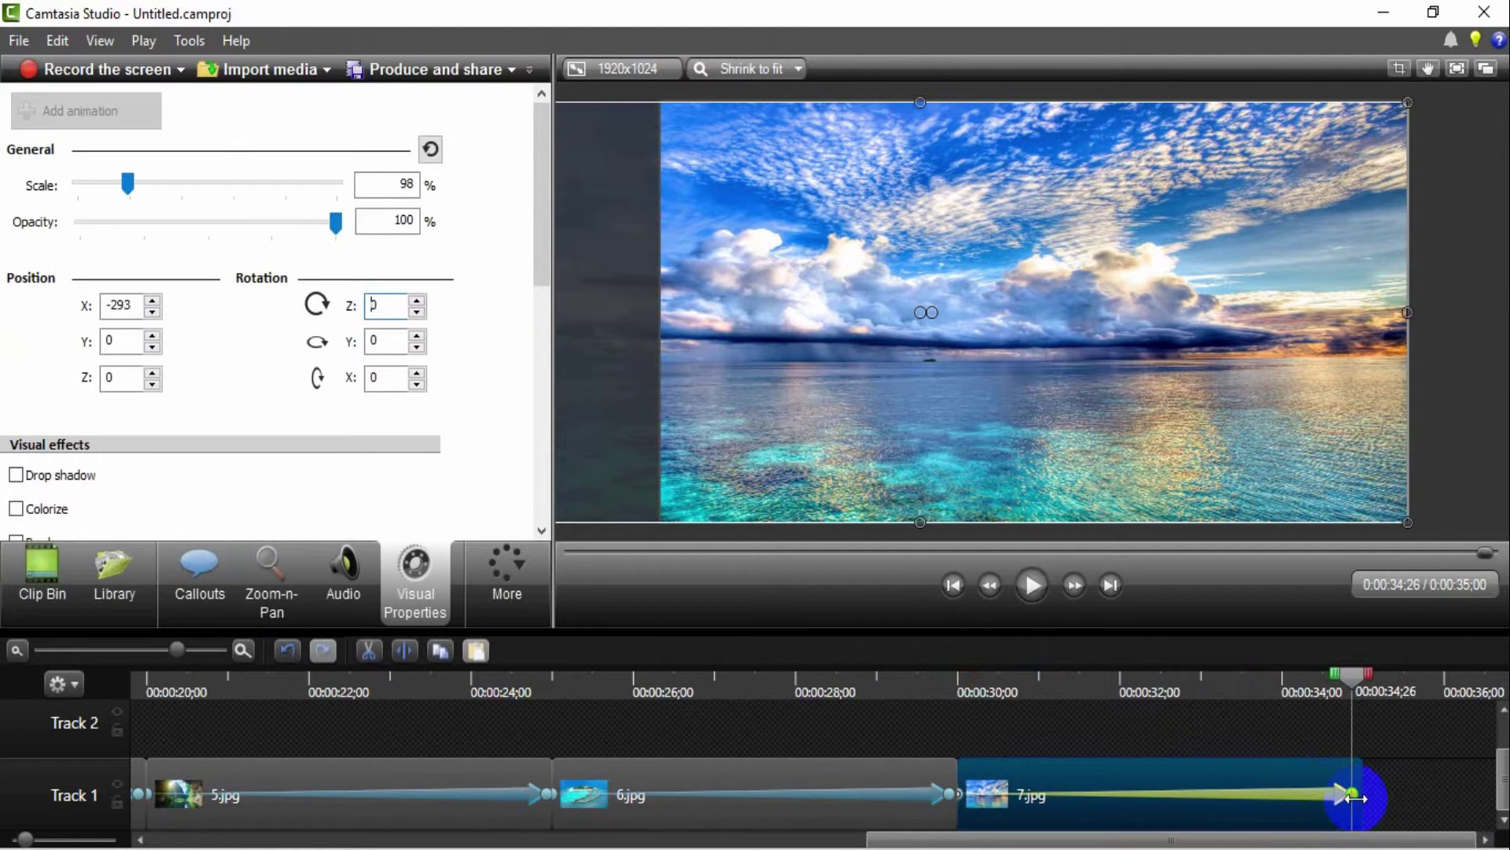
{"action": "left_click", "coordinate": [261, 596]}
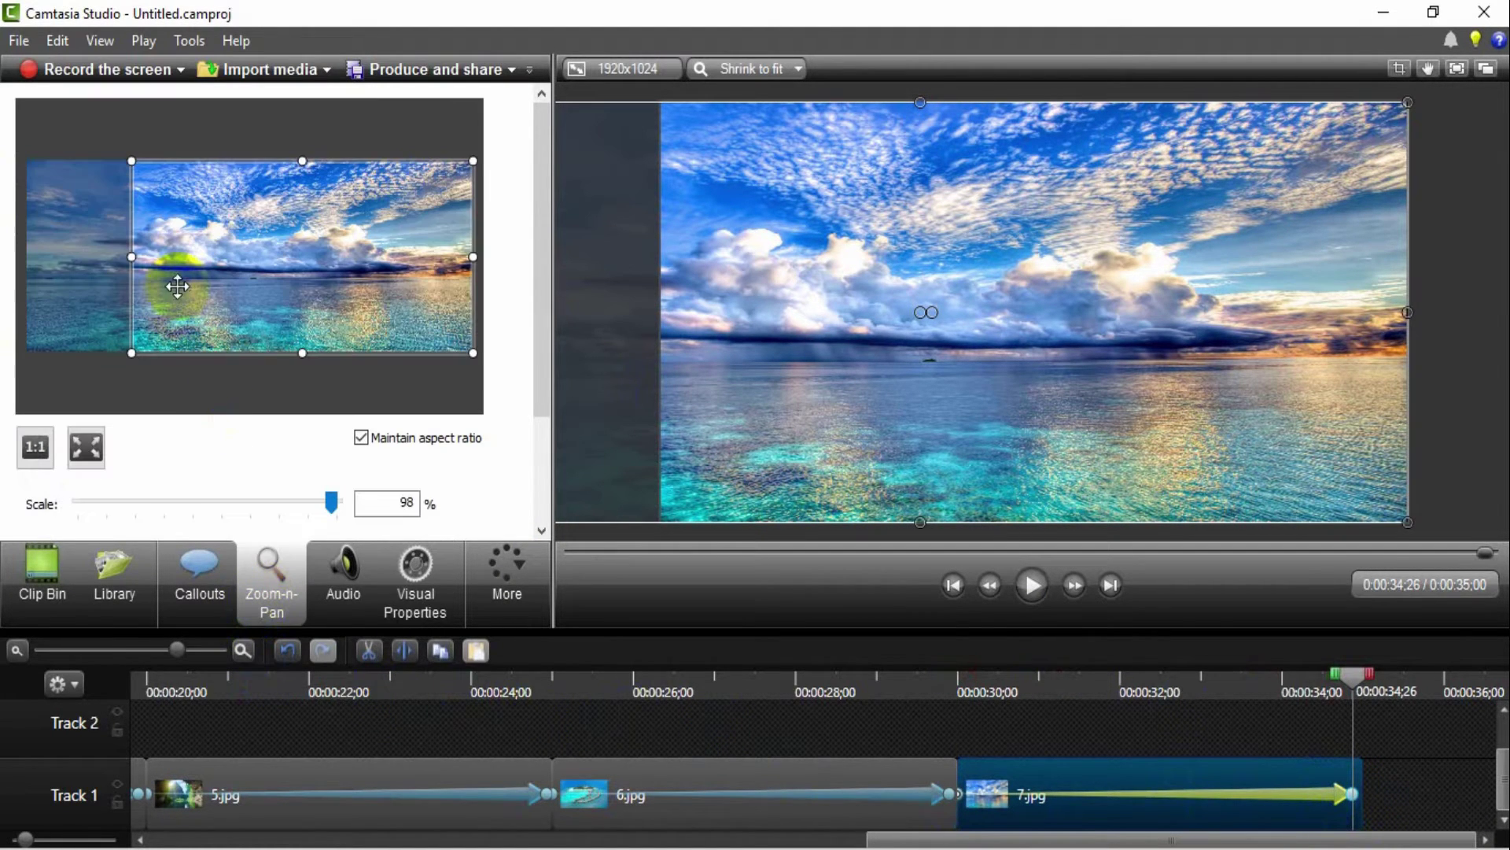
{"action": "left_click_drag", "start_coordinate": [179, 283], "coordinate": [77, 282]}
{"action": "left_click", "coordinate": [961, 690]}
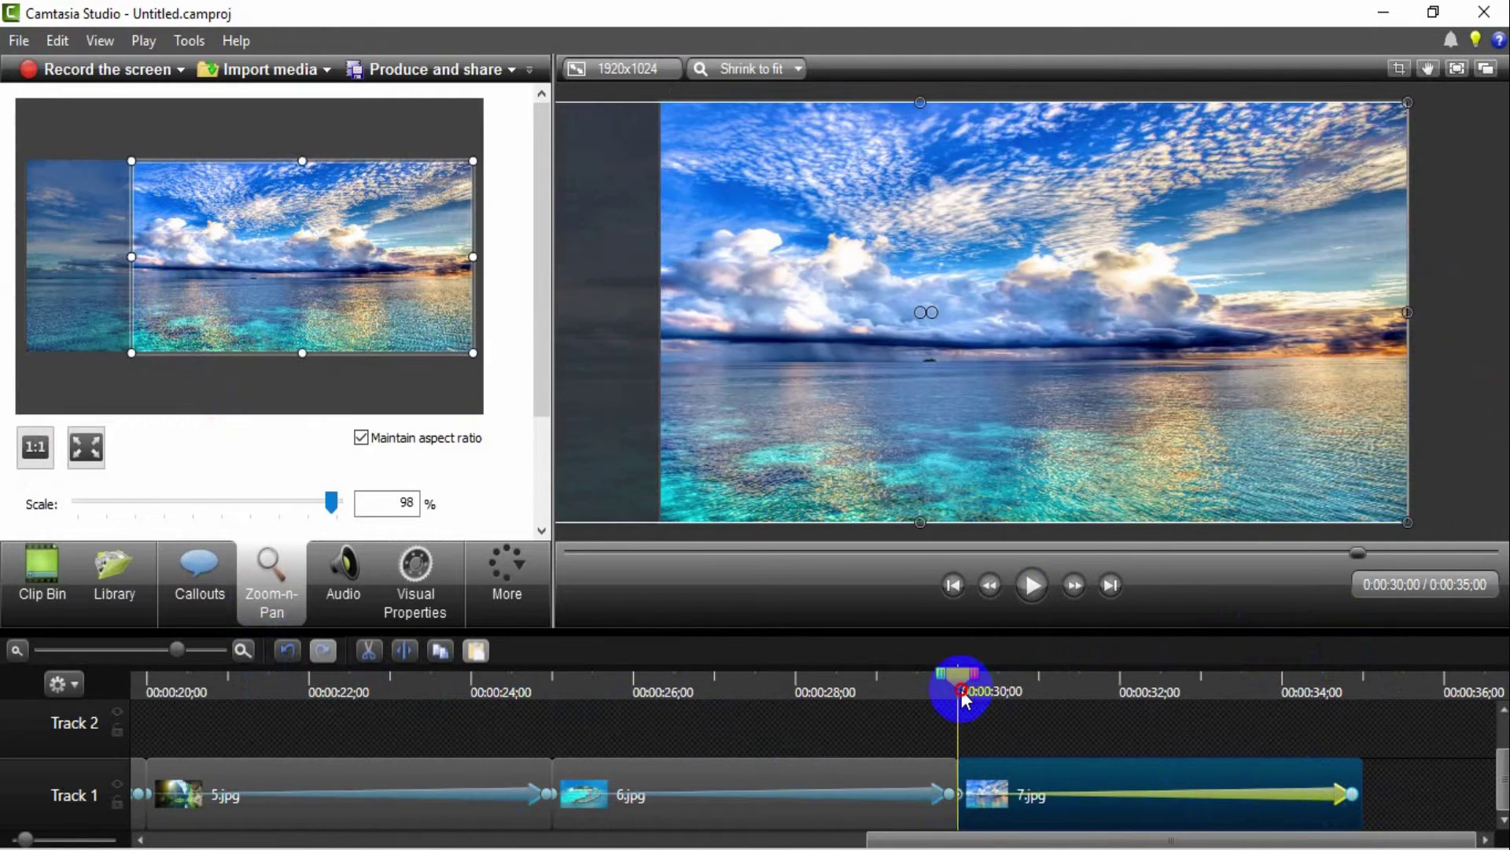
{"action": "left_click_drag", "start_coordinate": [967, 698], "coordinate": [1353, 708]}
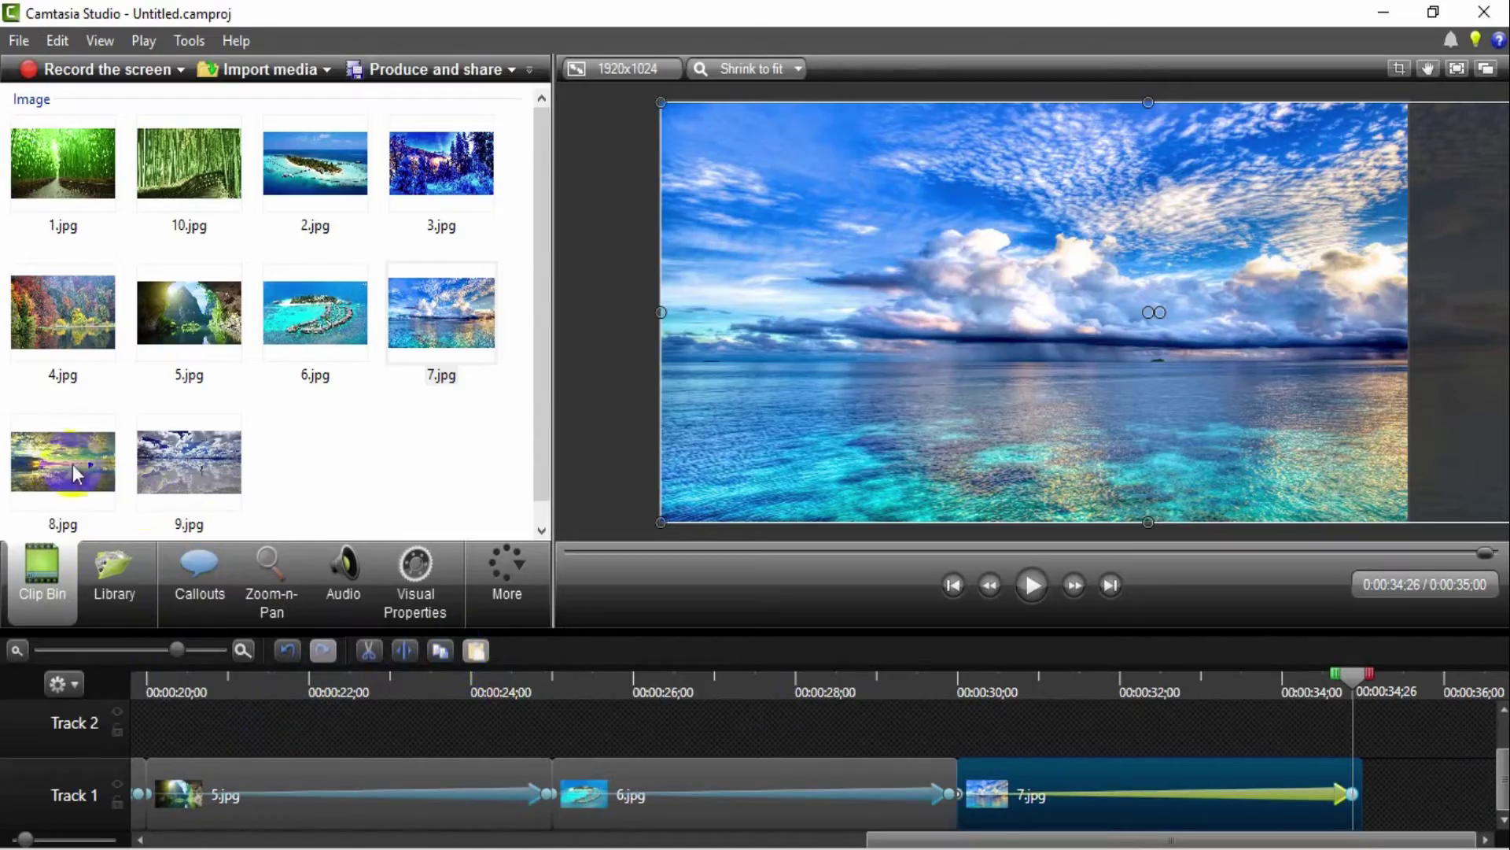
- Add 8.jpg to the end of Track 1 and widen it to fill the canvas
{"action": "left_click", "coordinate": [76, 473]}
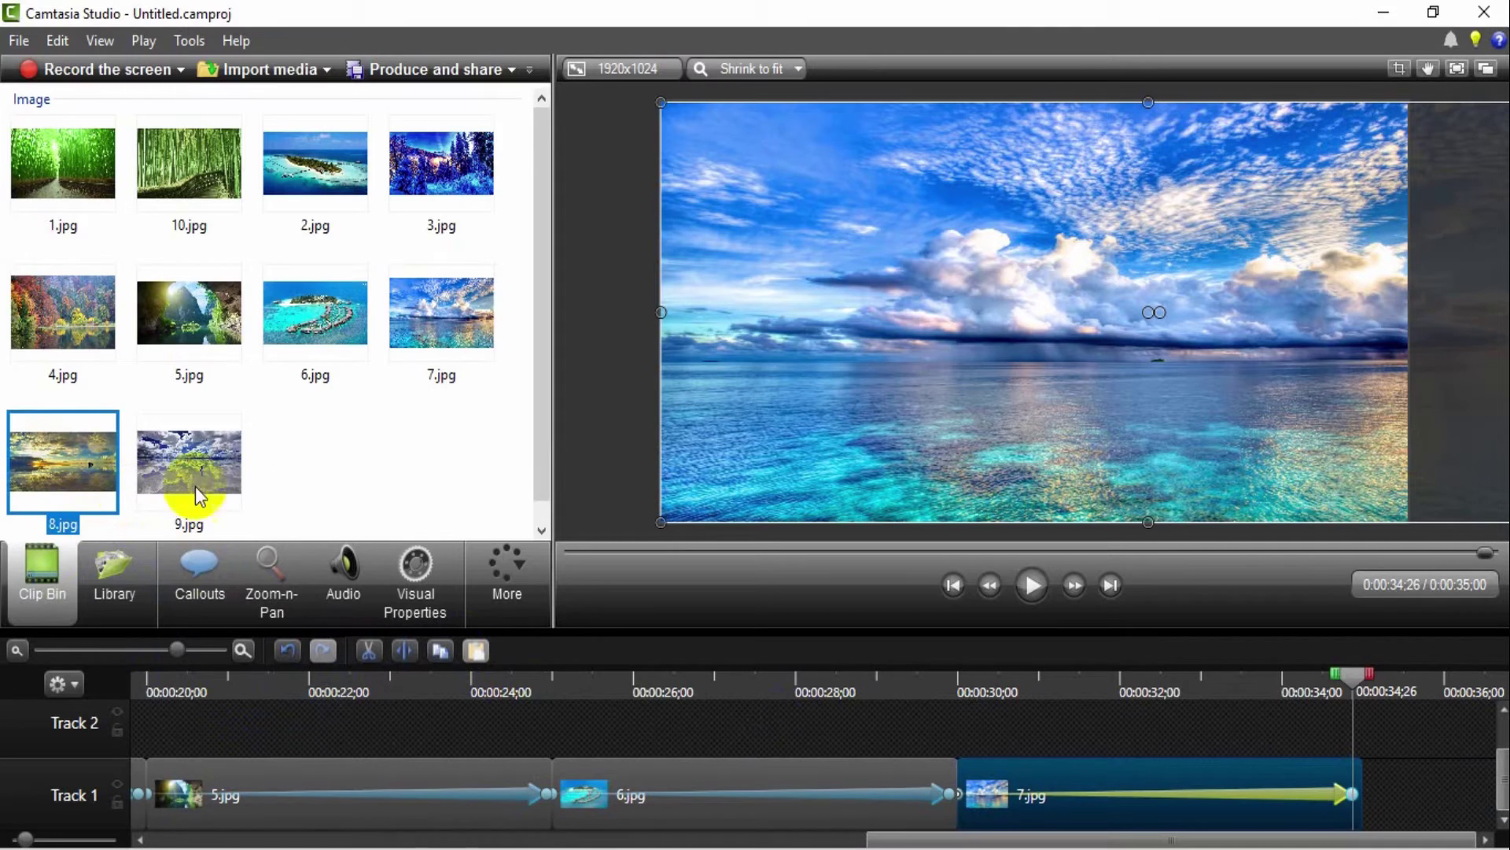
{"action": "left_click_drag", "start_coordinate": [67, 454], "coordinate": [1383, 790]}
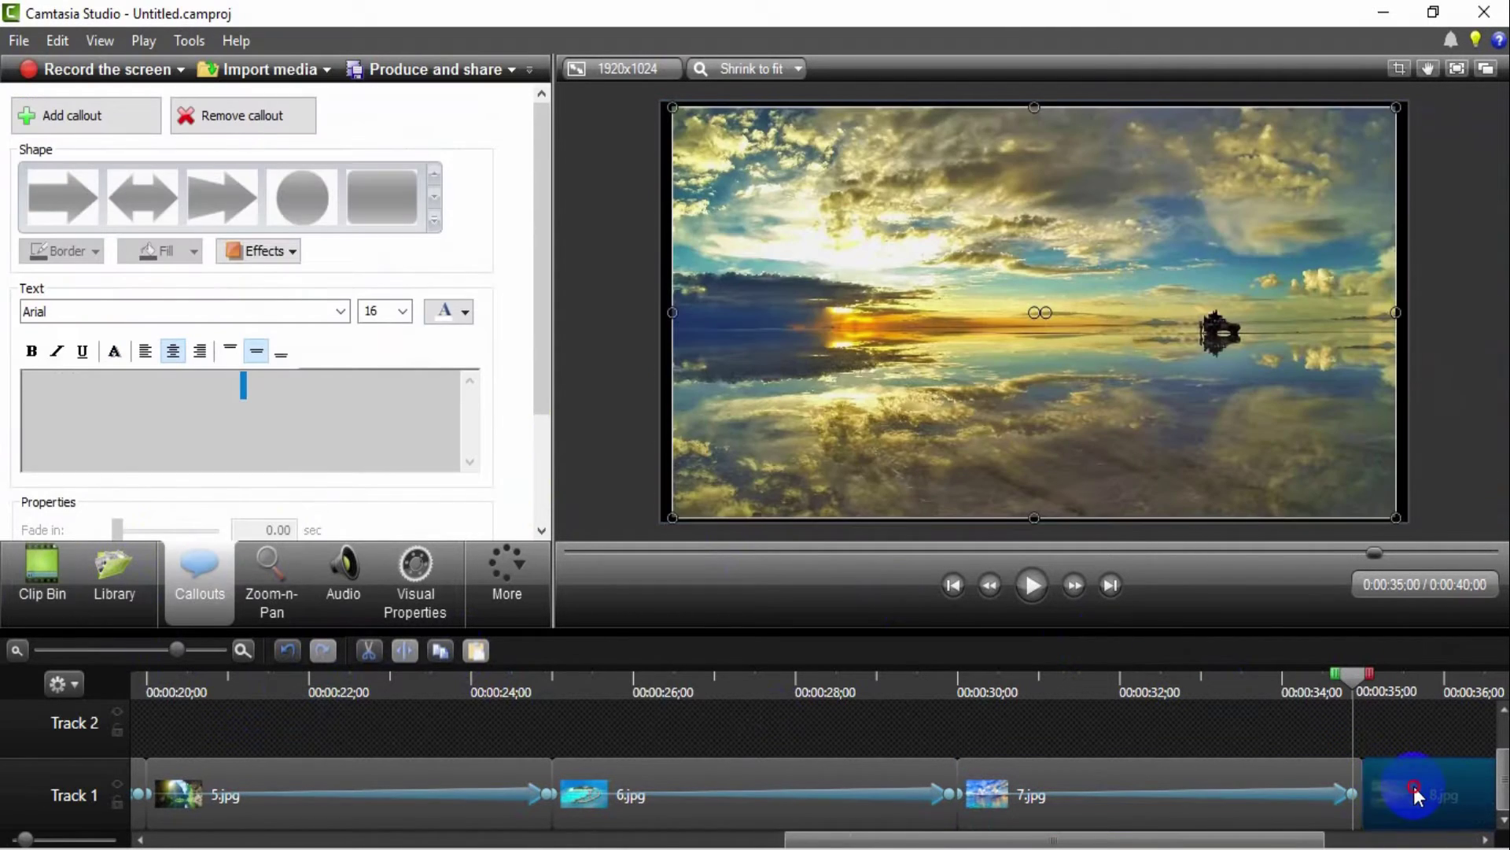
{"action": "left_click_drag", "start_coordinate": [675, 314], "coordinate": [533, 323]}
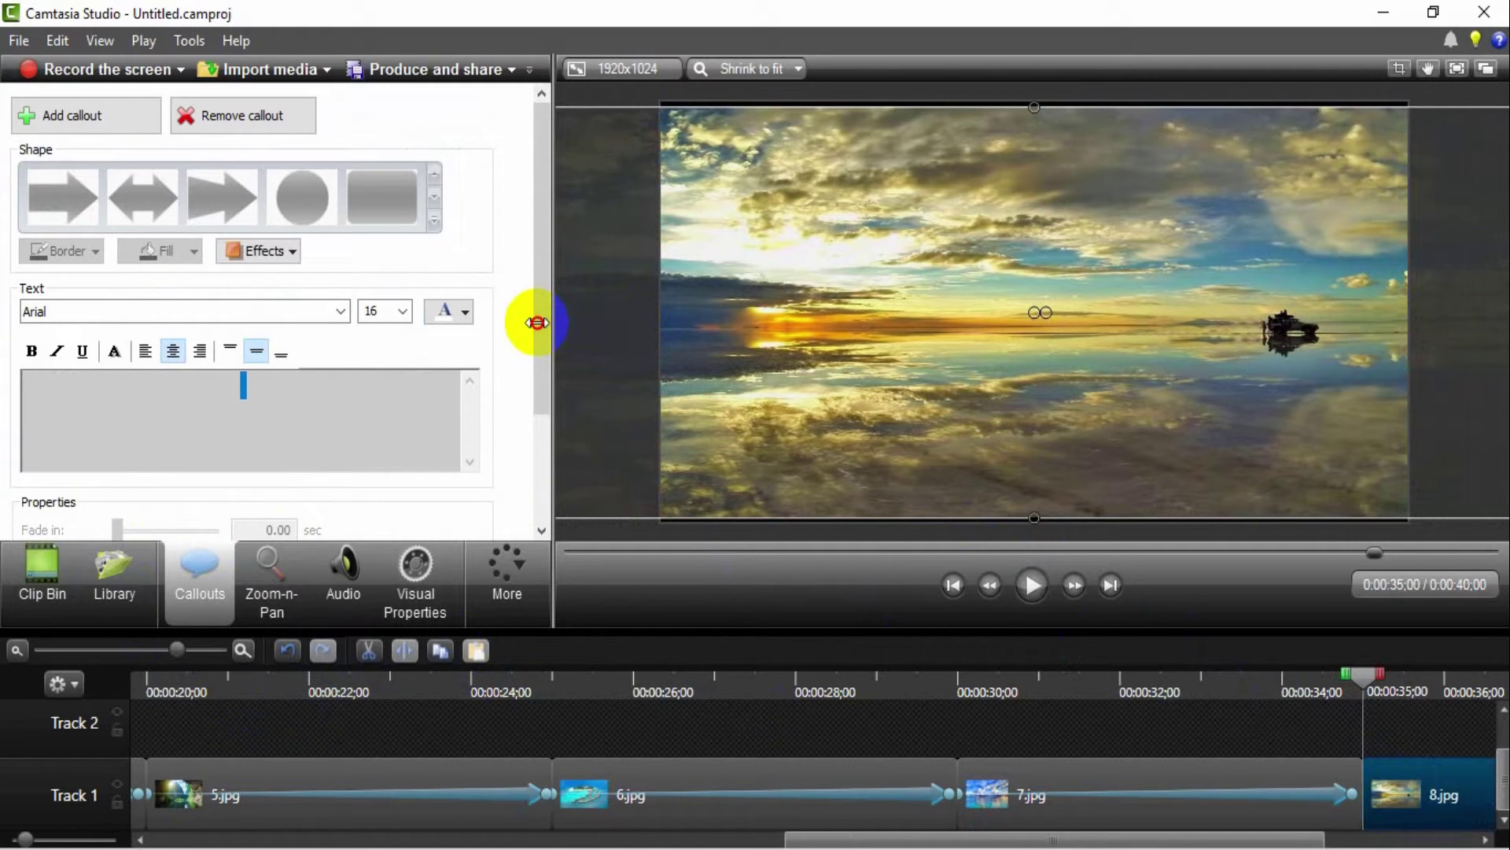
- Zoom 8.jpg to 138%, pan from its left side right toward the car, and preview it
{"action": "left_click", "coordinate": [304, 606]}
{"action": "left_click_drag", "start_coordinate": [217, 277], "coordinate": [161, 277]}
{"action": "mouse_move", "coordinate": [870, 838]}
{"action": "left_mouse_down"}
{"action": "mouse_move", "coordinate": [1020, 837]}
{"action": "mouse_move", "coordinate": [1007, 810]}
{"action": "mouse_move", "coordinate": [1378, 815]}
{"action": "left_mouse_up"}
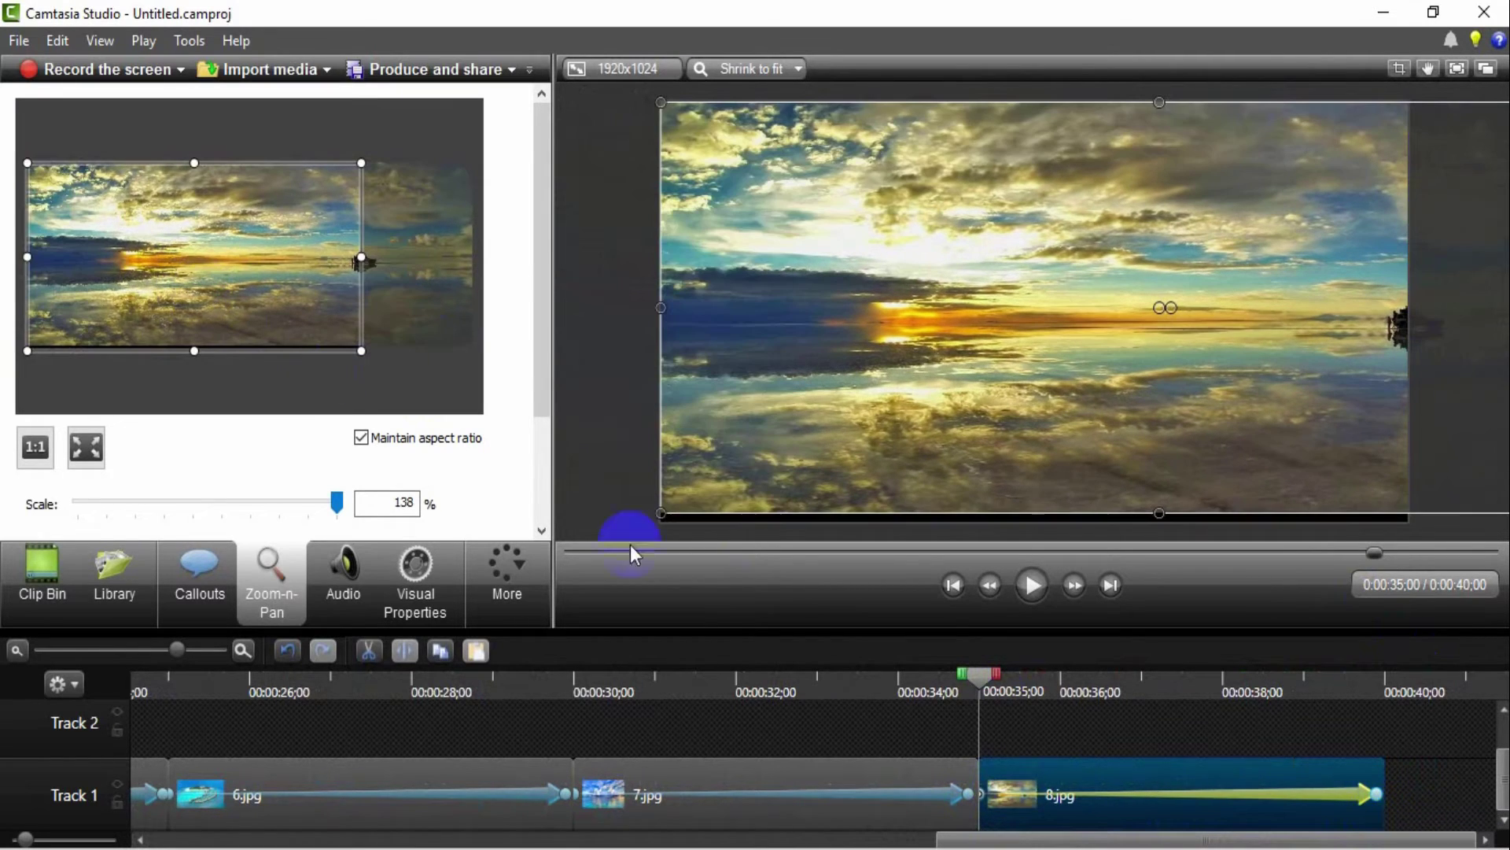
{"action": "left_click", "coordinate": [1379, 795]}
{"action": "left_click", "coordinate": [275, 602]}
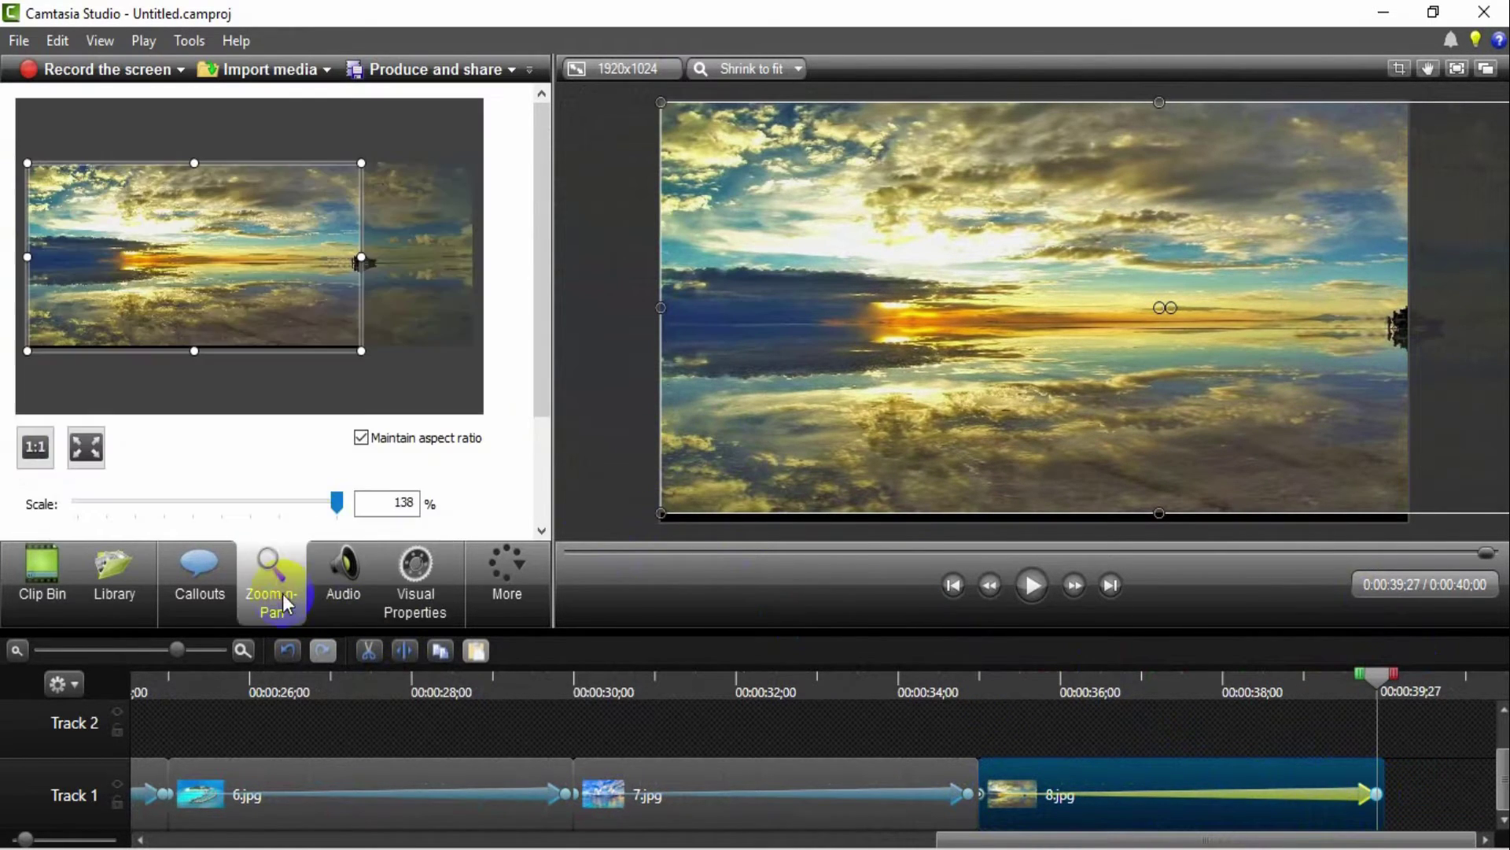
{"action": "left_click_drag", "start_coordinate": [320, 289], "coordinate": [430, 290]}
{"action": "left_click", "coordinate": [979, 703]}
{"action": "left_click_drag", "start_coordinate": [981, 712], "coordinate": [1366, 711]}
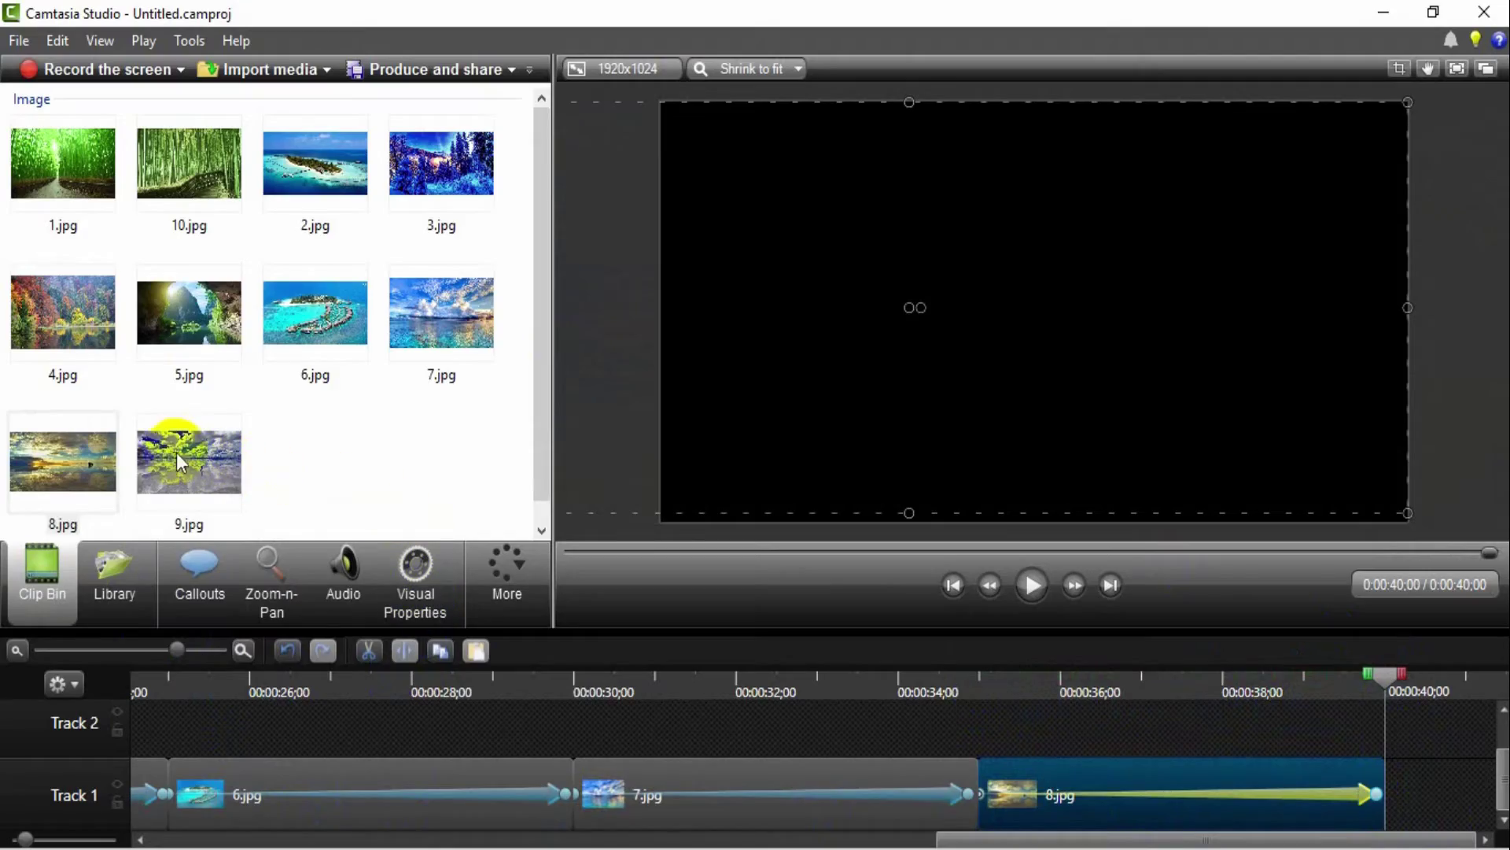
- Add 9.jpg after 8.jpg, widening it to the canvas and stretching it taller than the frame
{"action": "left_click", "coordinate": [177, 452]}
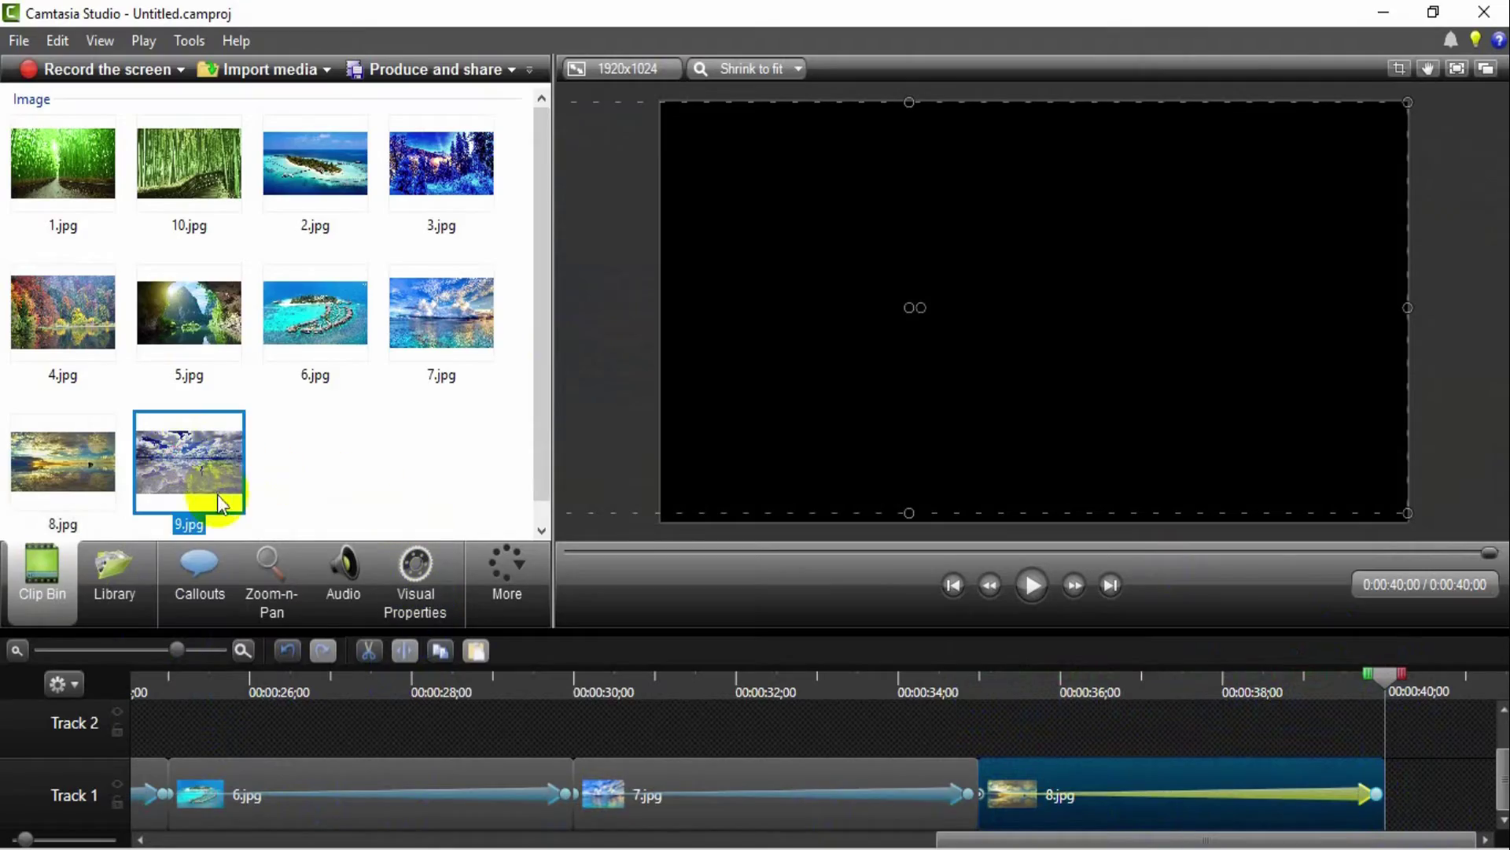
{"action": "left_click_drag", "start_coordinate": [186, 446], "coordinate": [234, 444]}
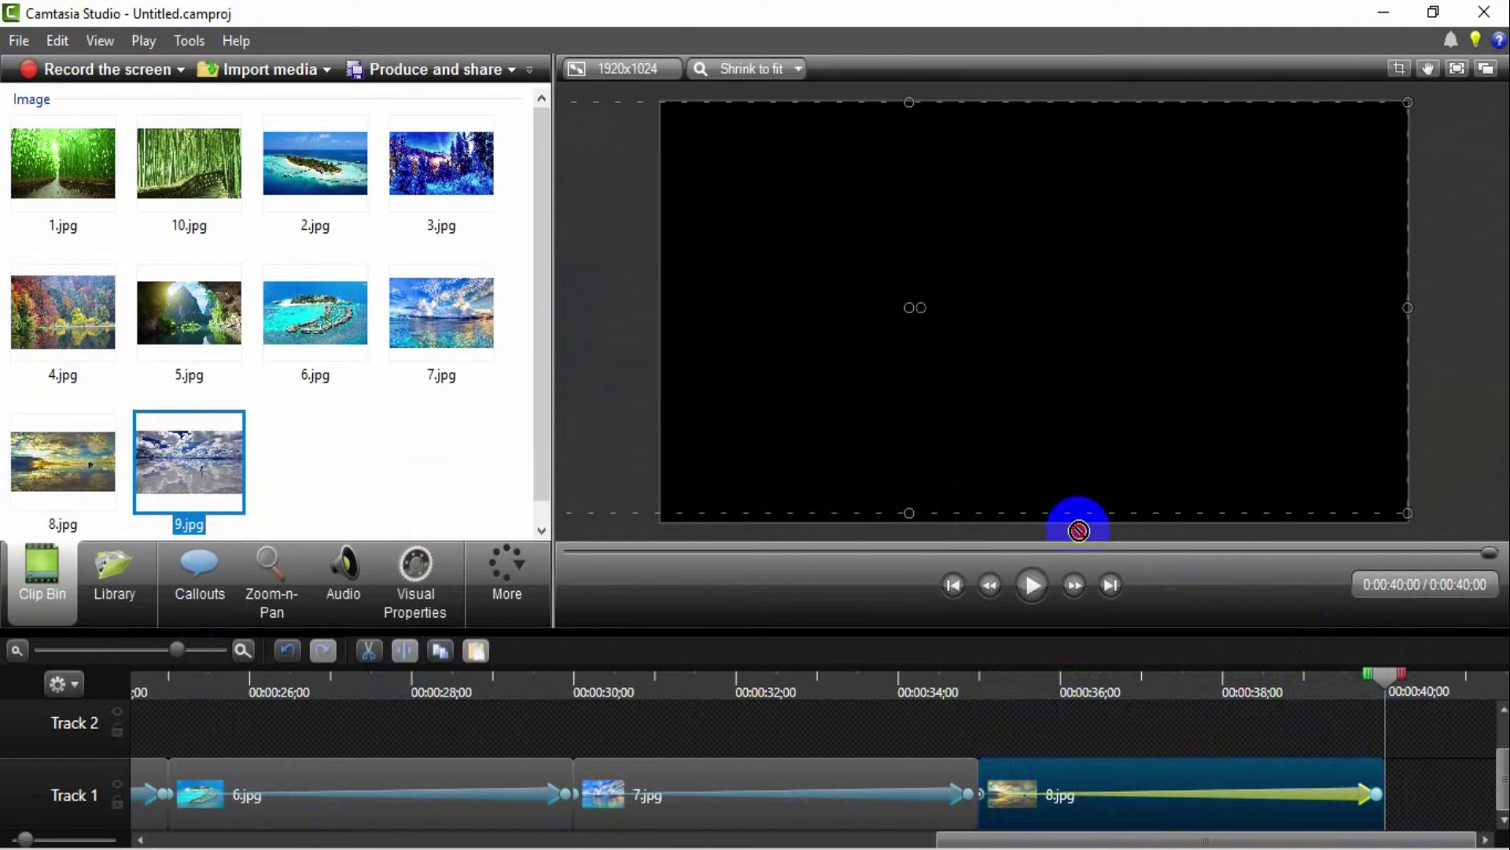
{"action": "left_click_drag", "start_coordinate": [1410, 786], "coordinate": [1409, 786]}
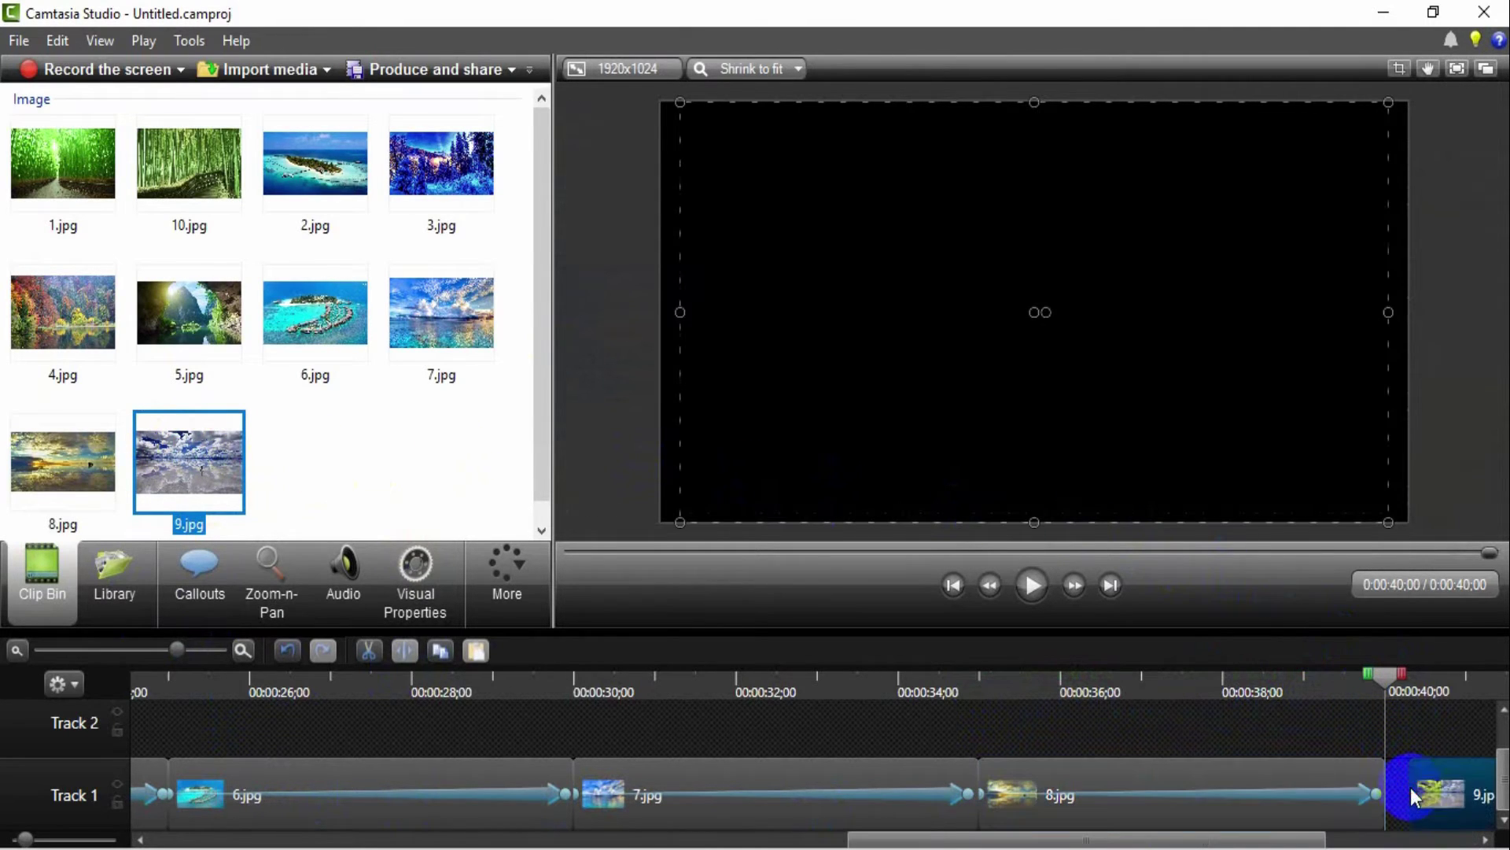
{"action": "left_click", "coordinate": [1417, 791]}
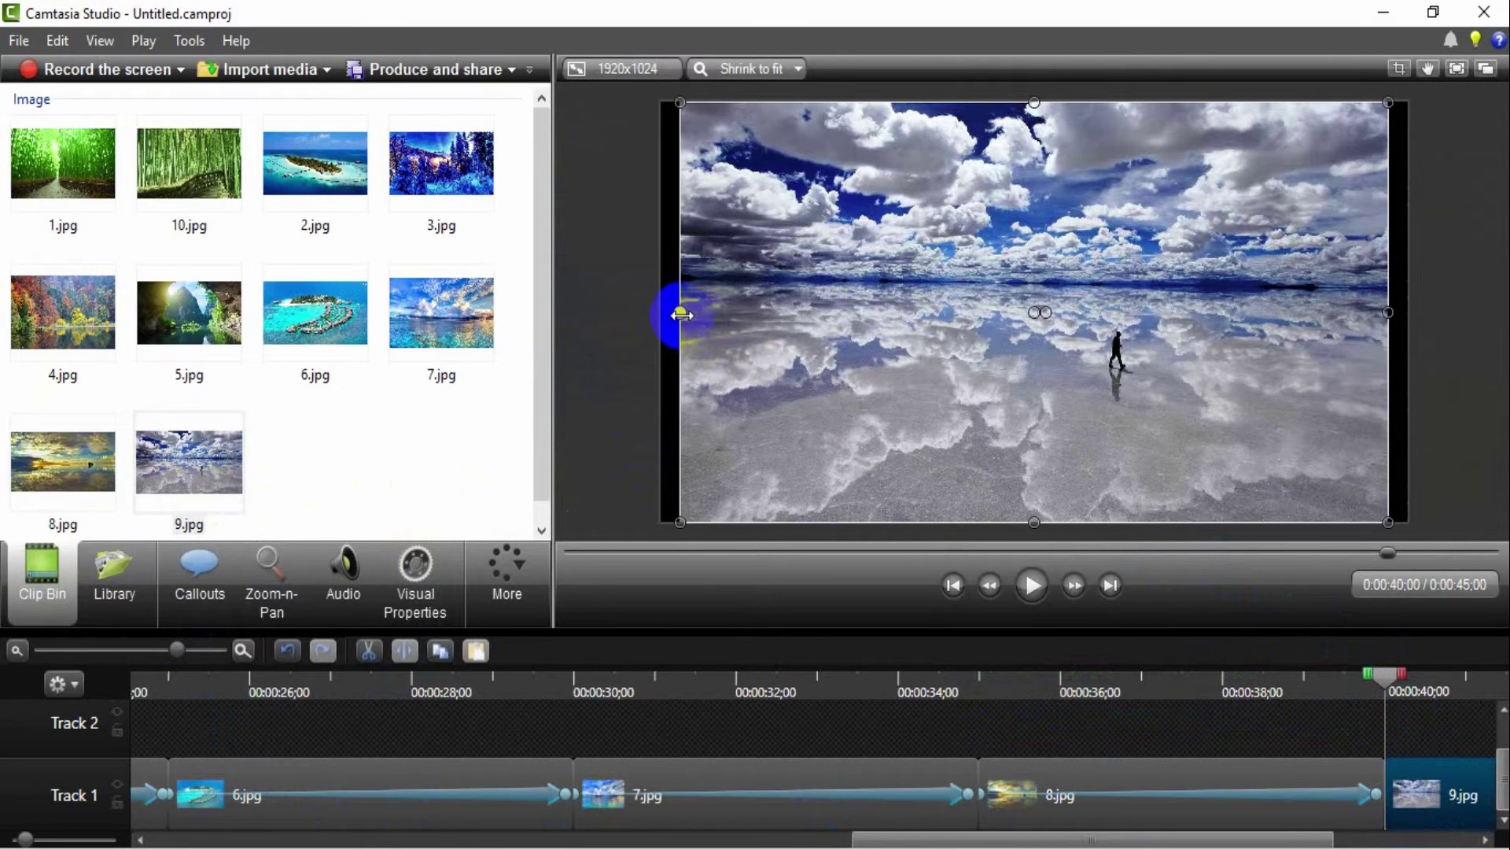
{"action": "left_click_drag", "start_coordinate": [681, 314], "coordinate": [661, 317]}
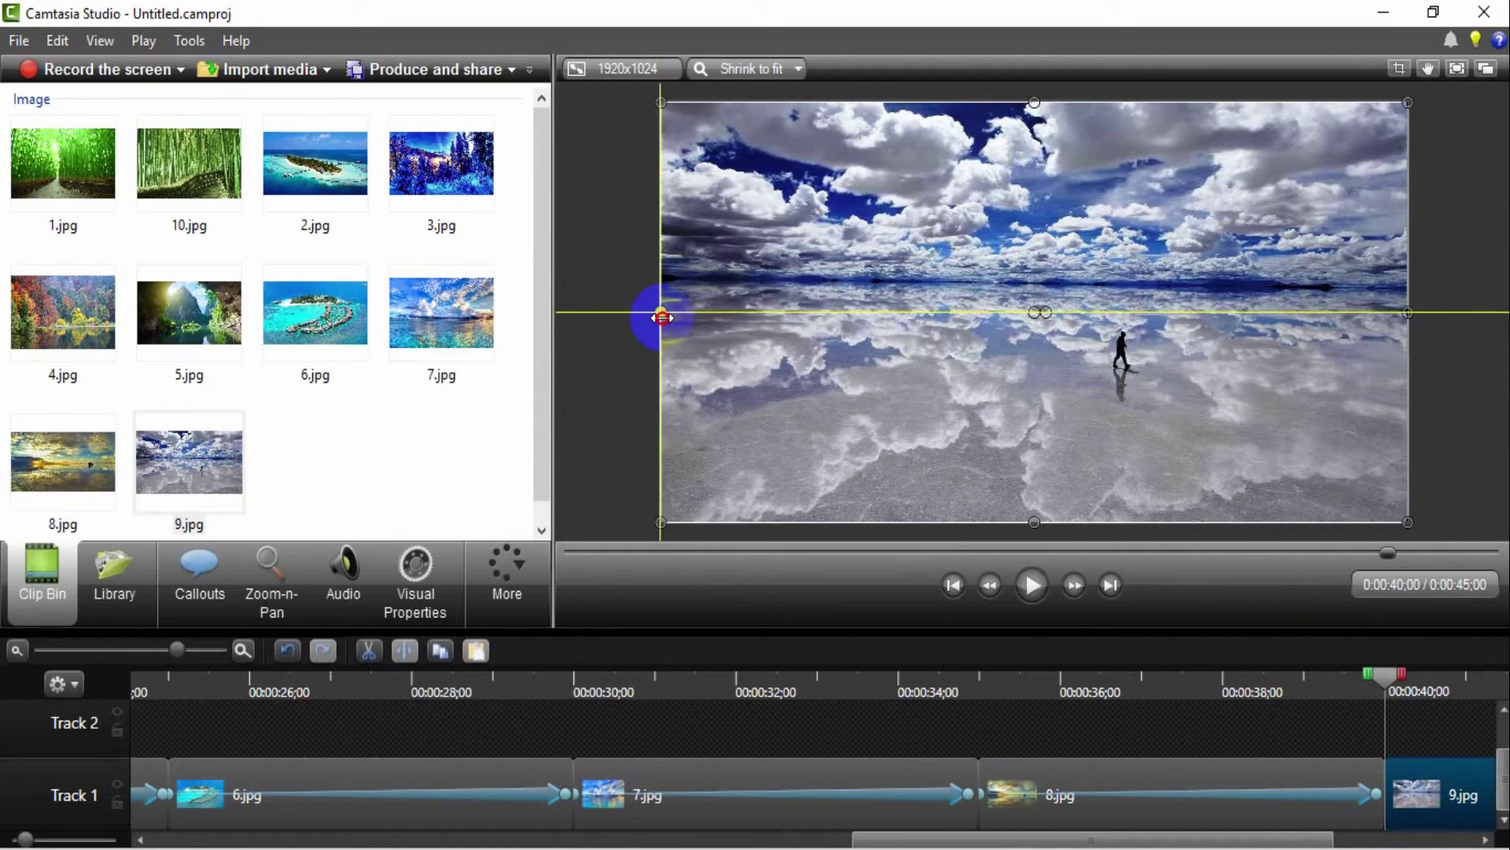
{"action": "left_click_drag", "start_coordinate": [1030, 523], "coordinate": [1033, 636]}
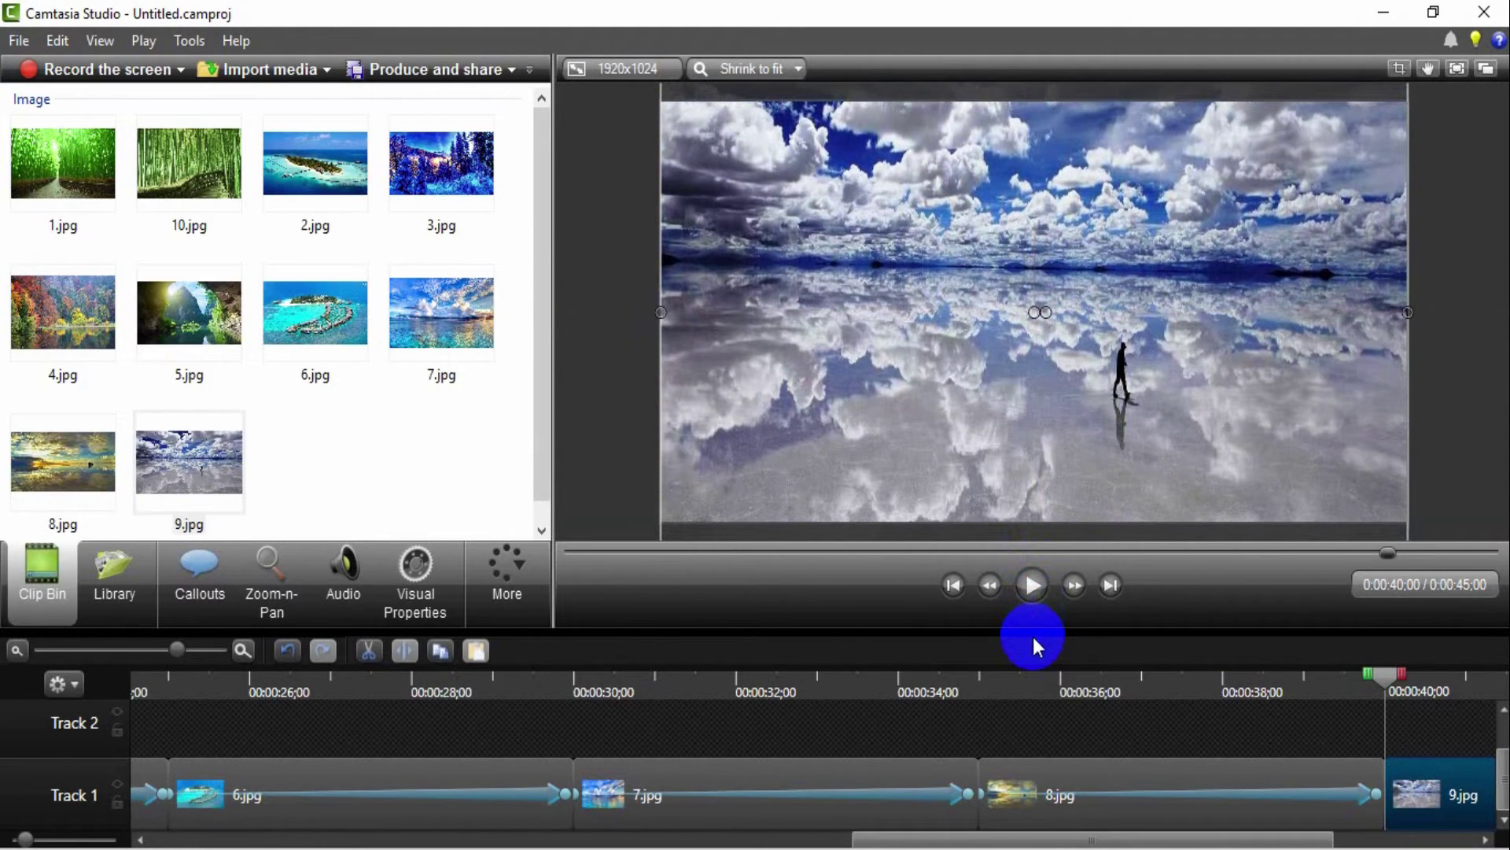
- Animate 9.jpg from the sky down to the lower reflection, then preview from 40 seconds
{"action": "left_click", "coordinate": [268, 588]}
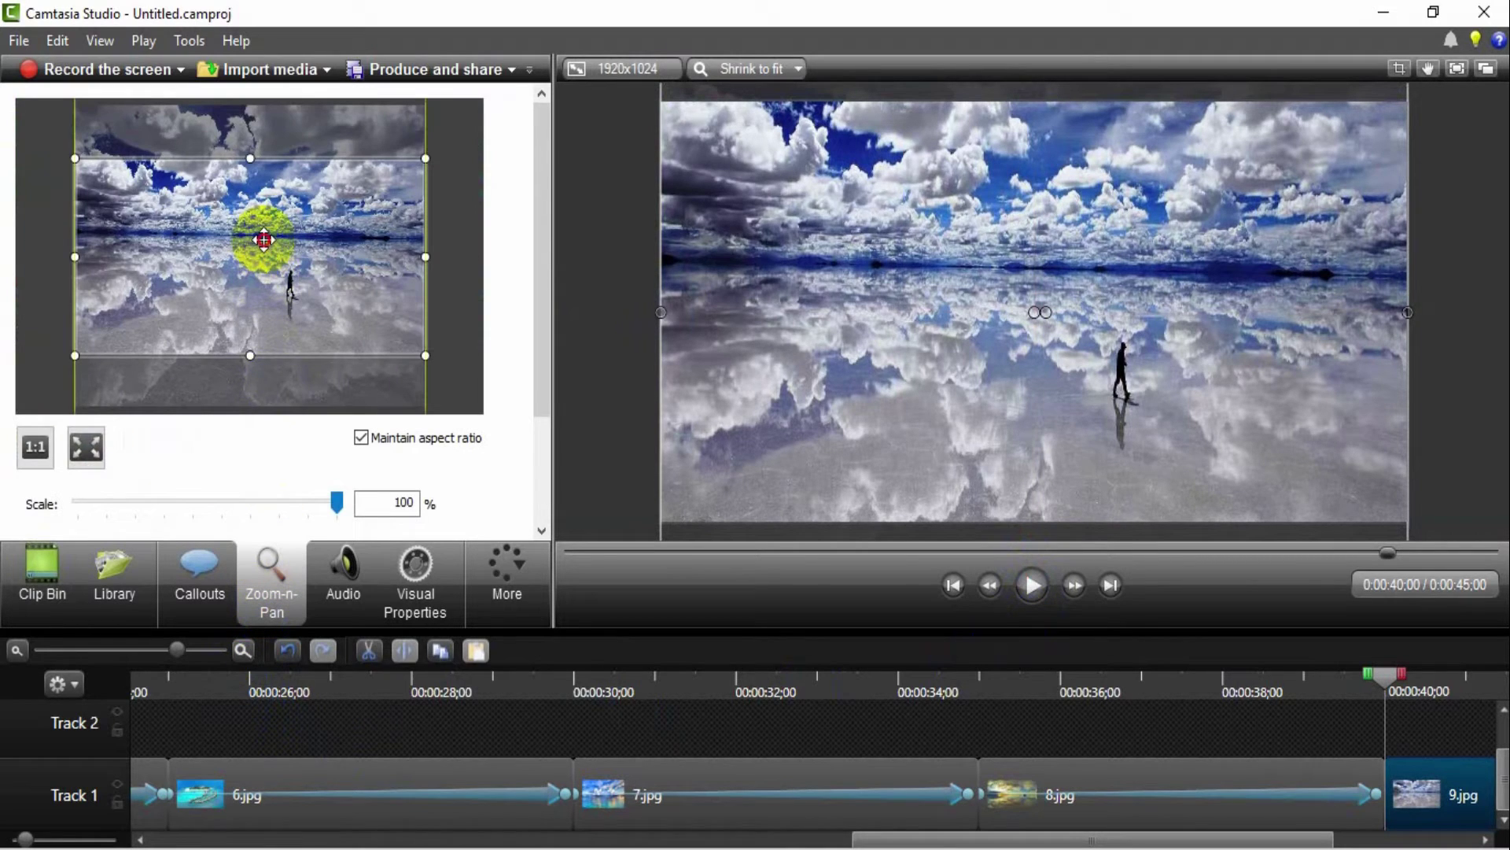
{"action": "left_click_drag", "start_coordinate": [263, 239], "coordinate": [265, 186]}
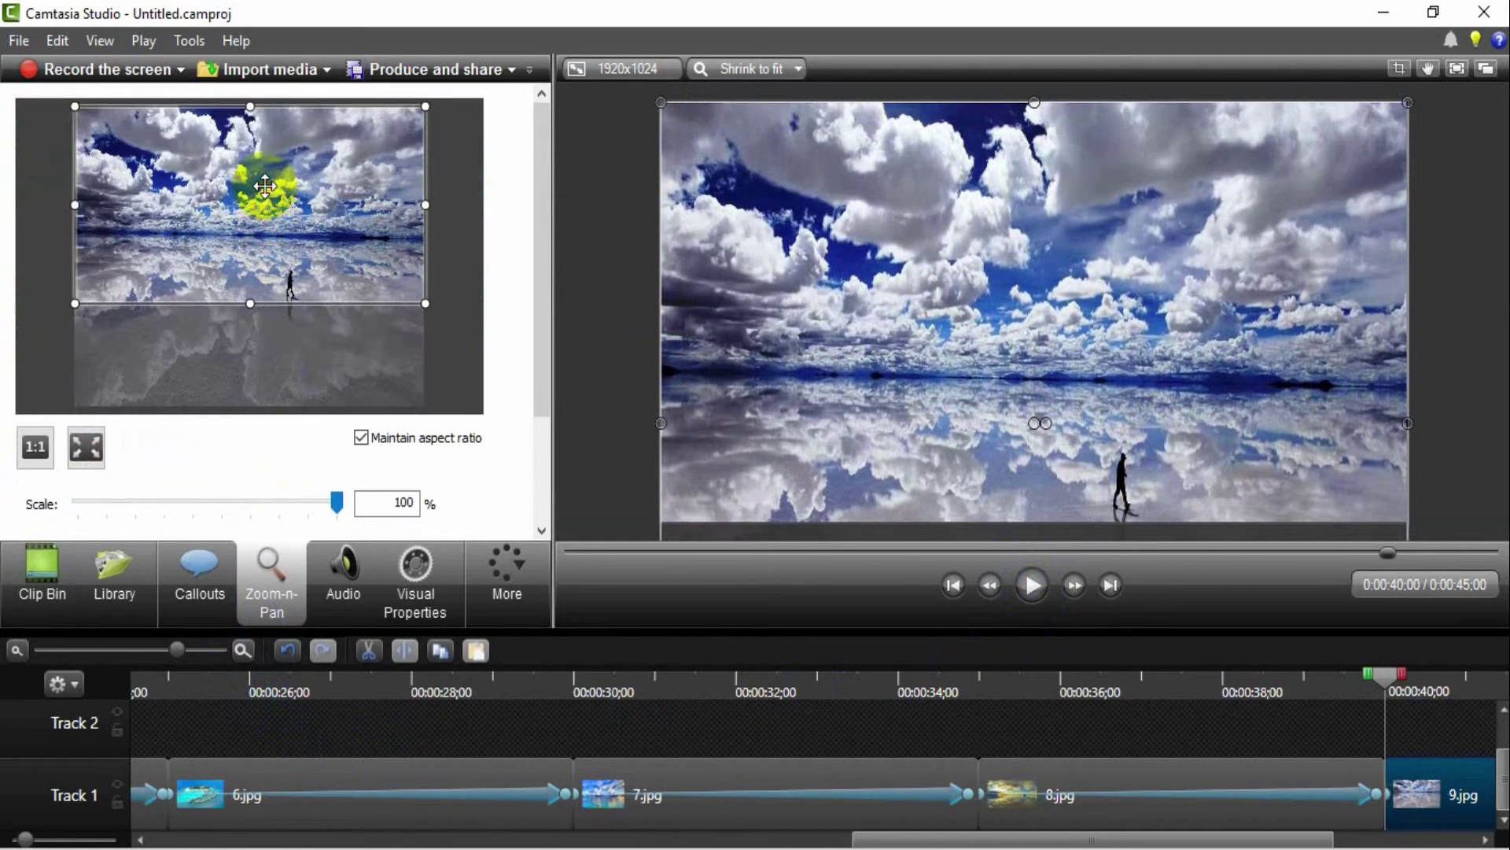
{"action": "left_click_drag", "start_coordinate": [1262, 839], "coordinate": [1494, 834]}
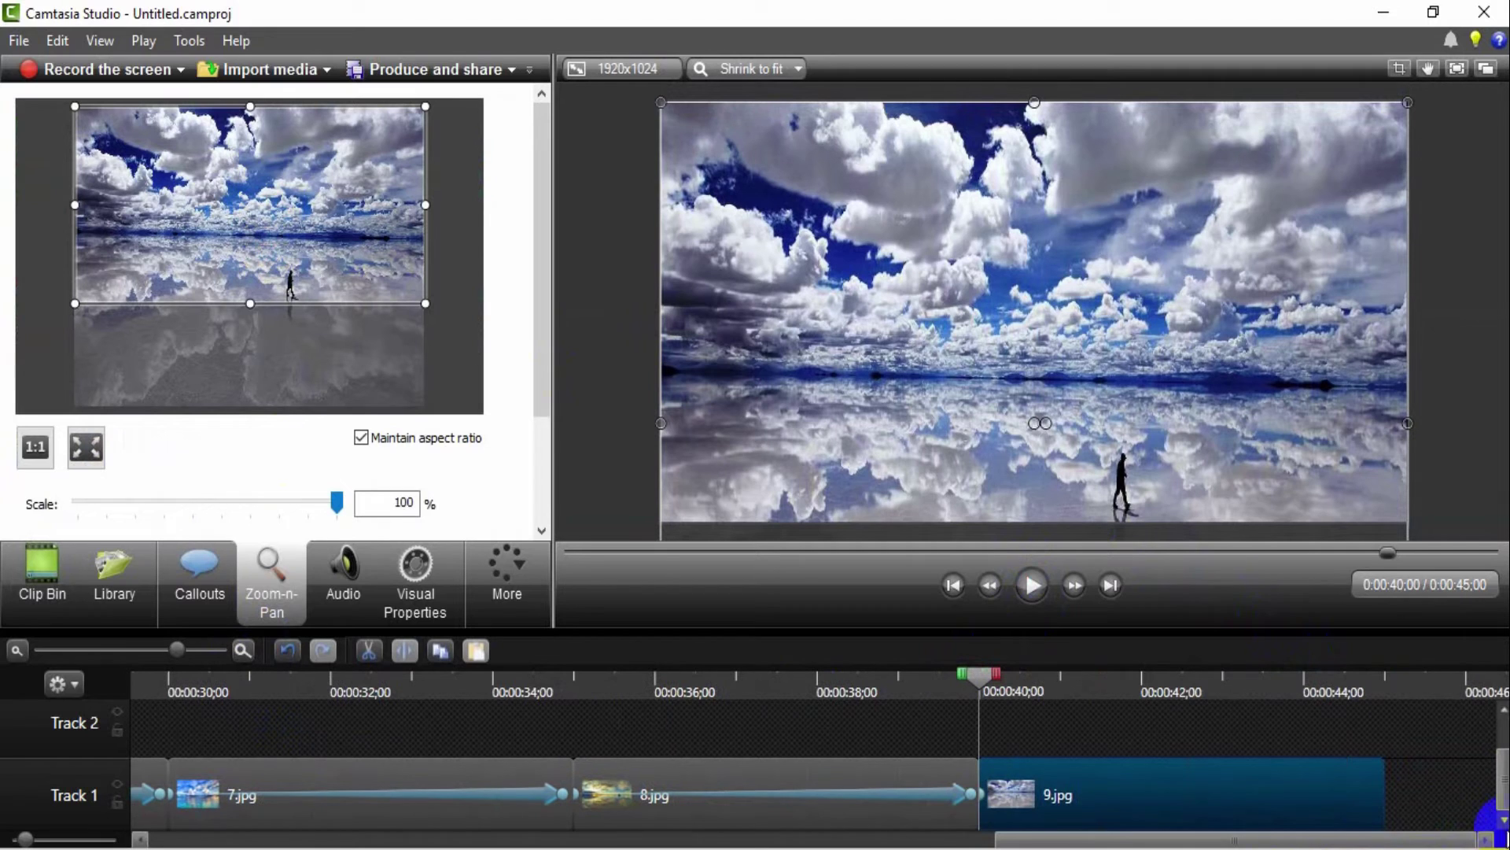
{"action": "left_click_drag", "start_coordinate": [993, 796], "coordinate": [1360, 792]}
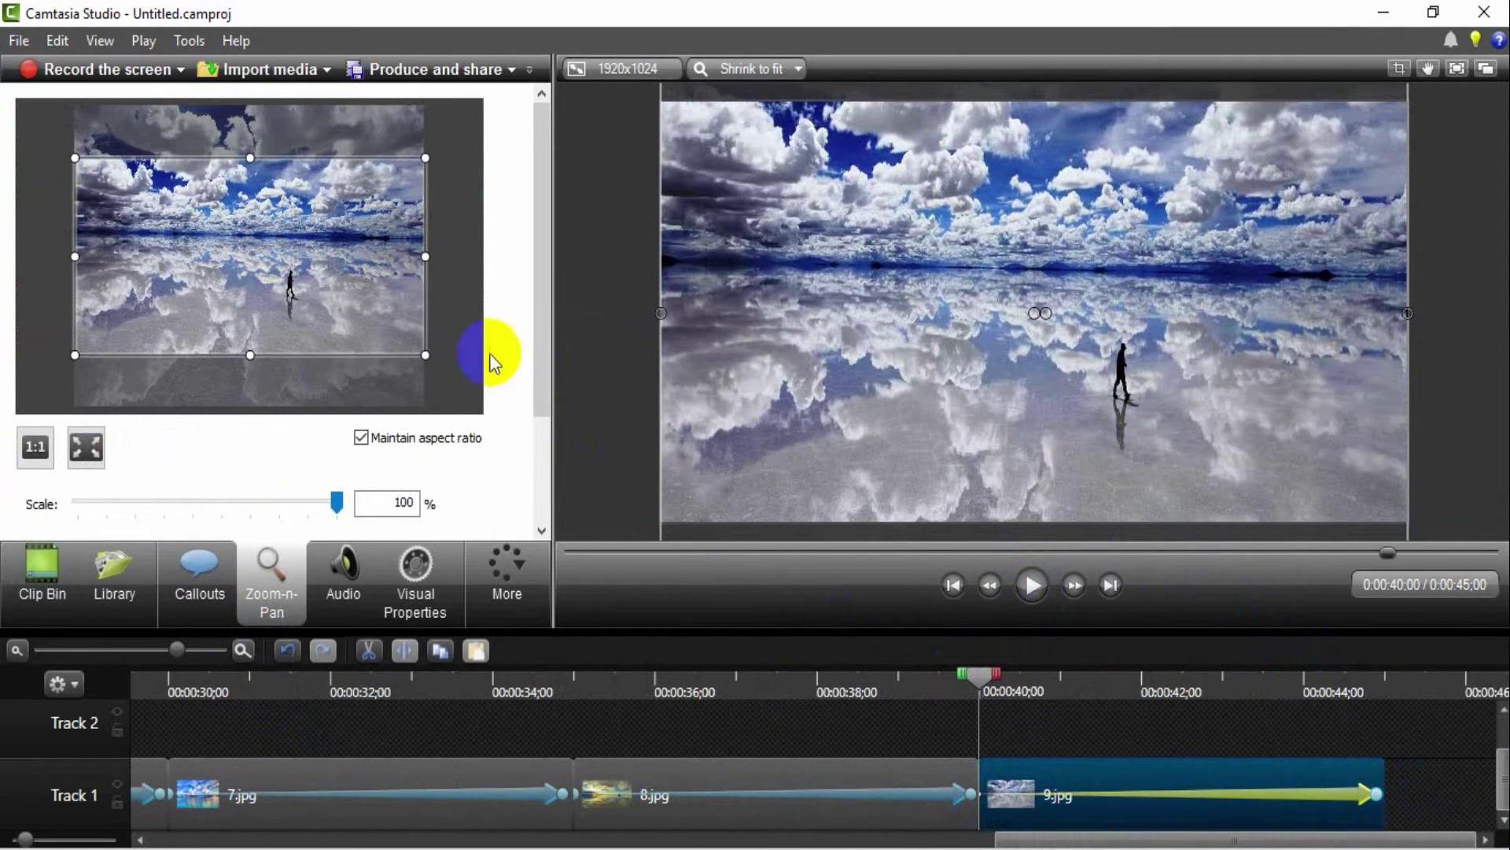
{"action": "left_click", "coordinate": [415, 582]}
{"action": "left_click", "coordinate": [276, 602]}
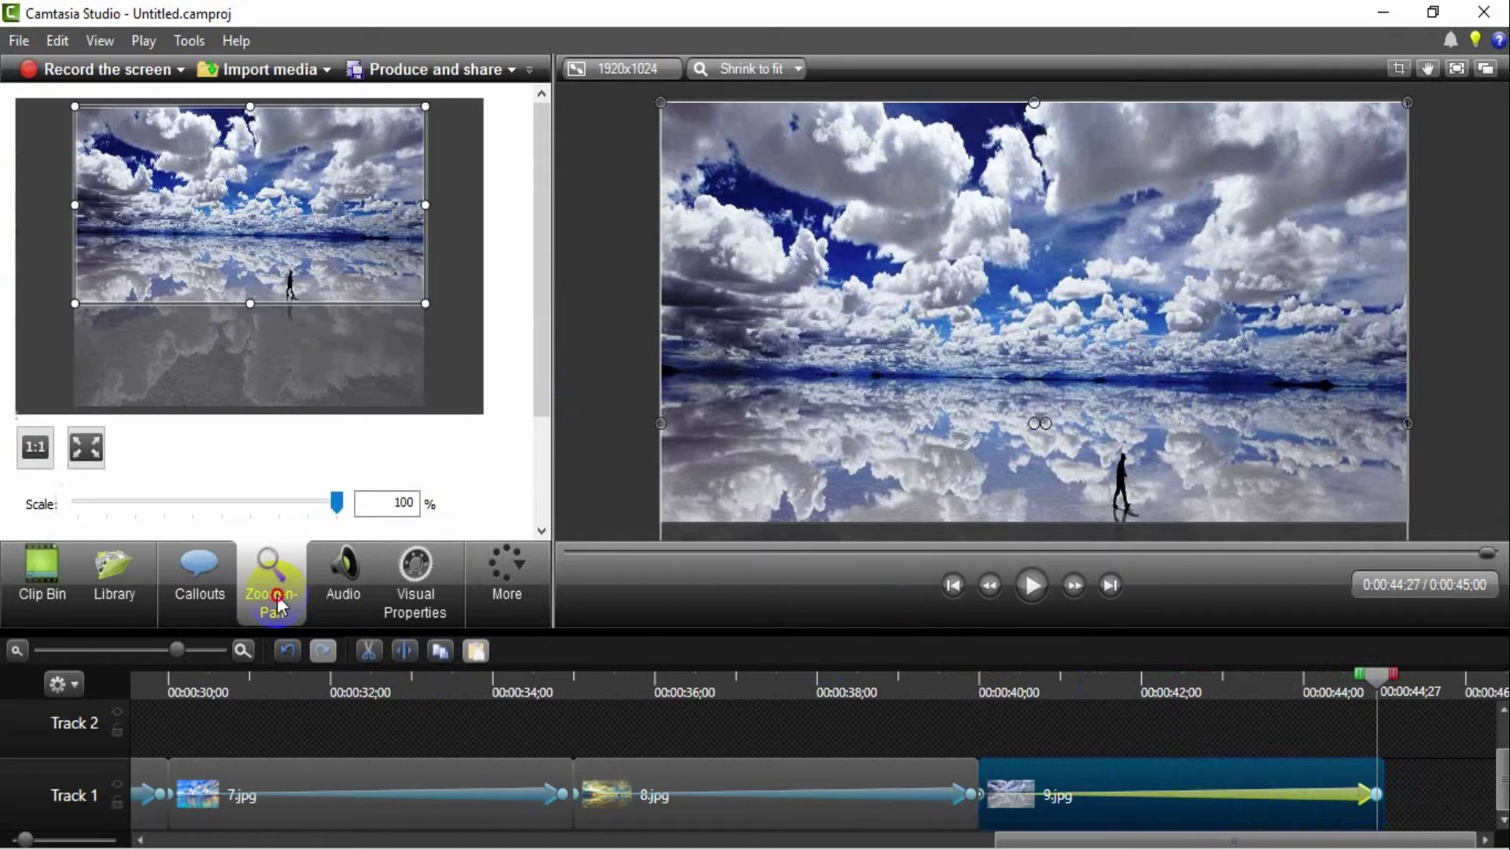
{"action": "left_click_drag", "start_coordinate": [218, 249], "coordinate": [220, 349]}
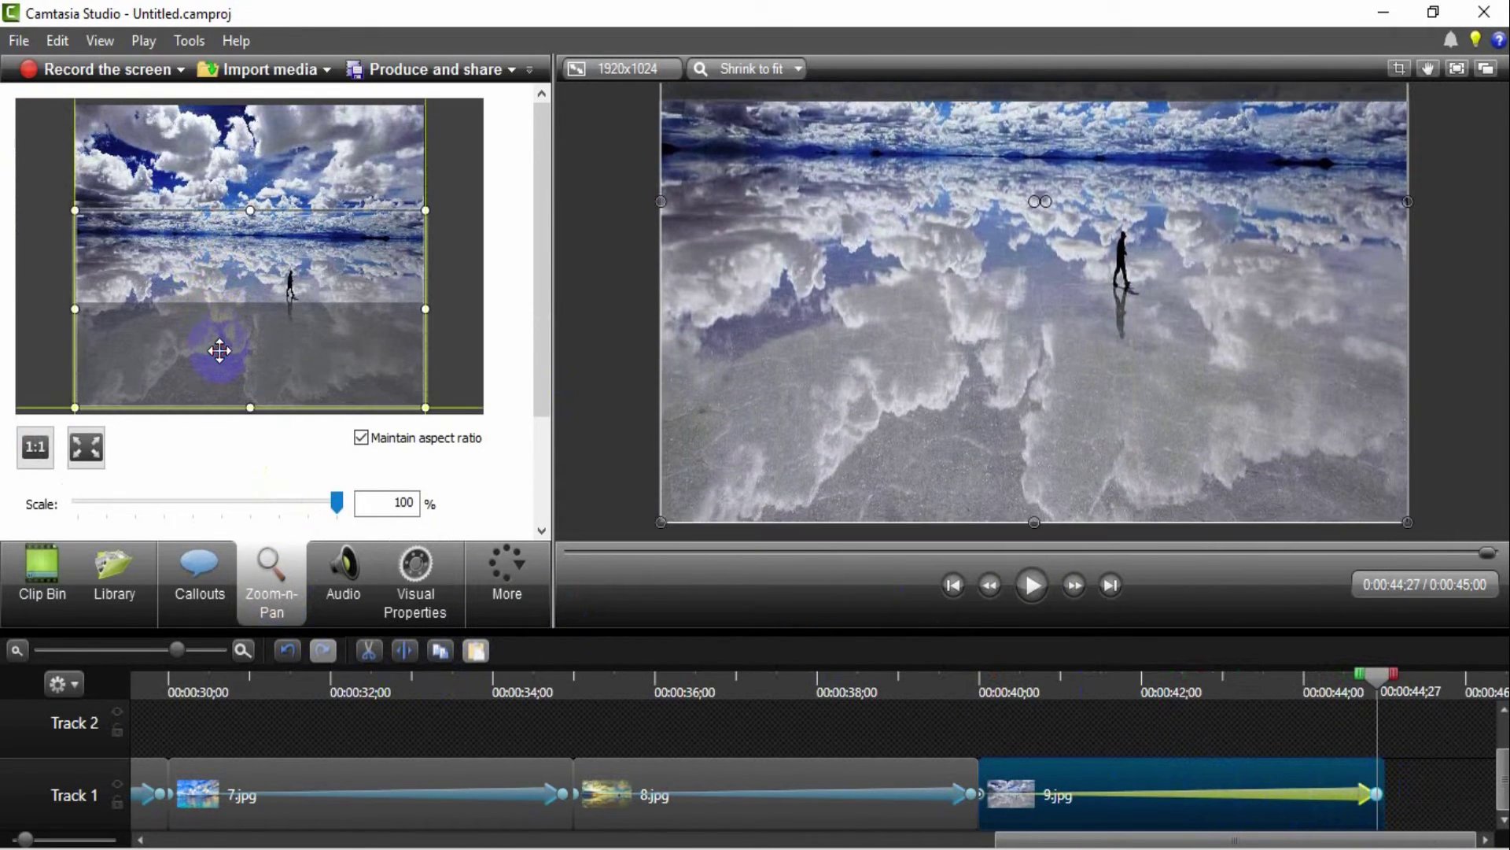
{"action": "left_click", "coordinate": [970, 719]}
{"action": "left_click_drag", "start_coordinate": [1005, 718], "coordinate": [1386, 722]}
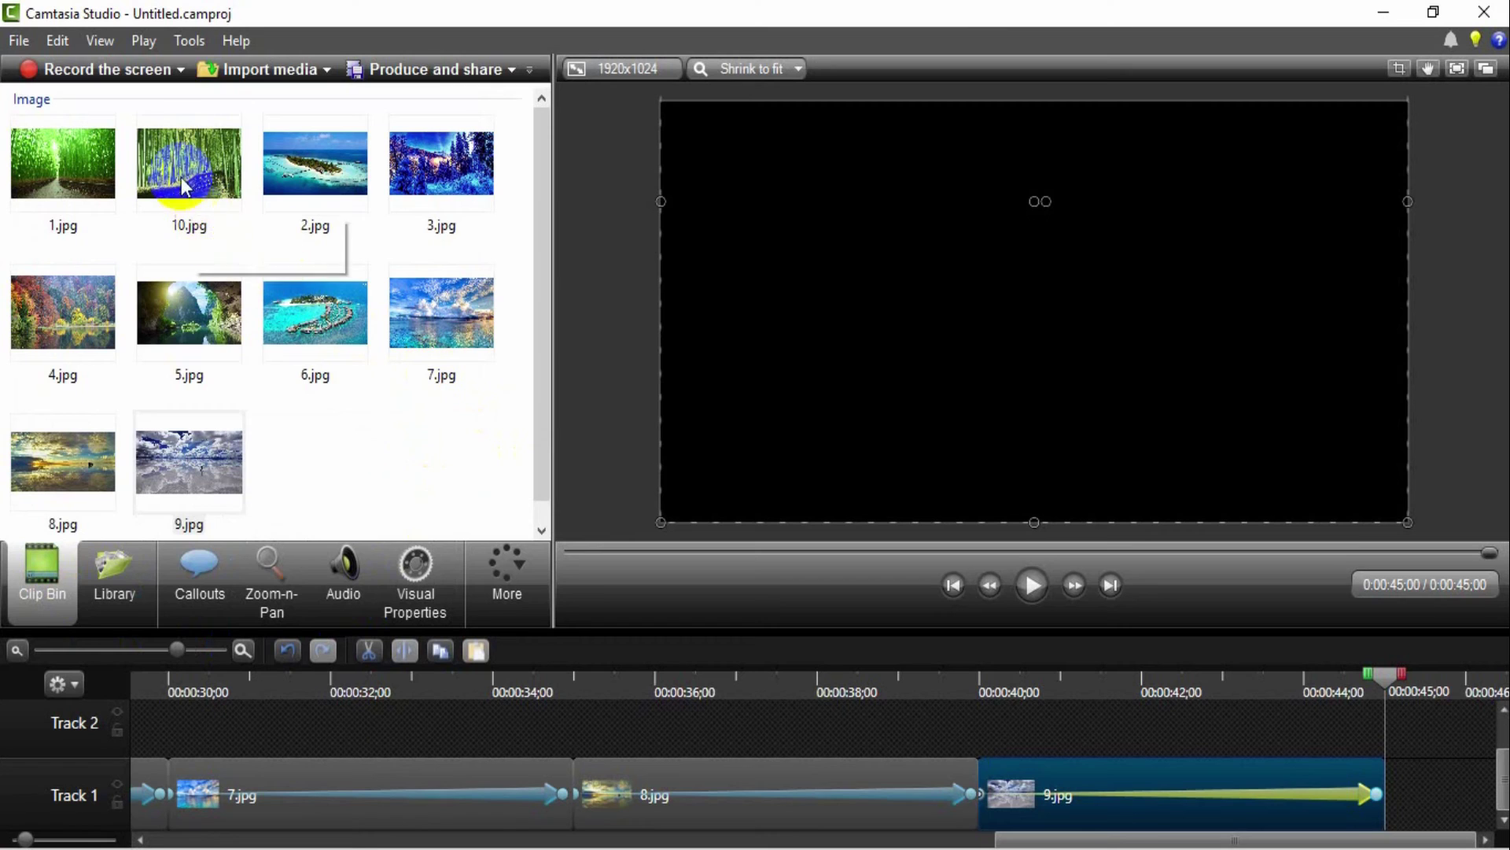
- Add 10.jpg to the end of Track 1, stretched wider and taller to fill the frame
{"action": "left_click", "coordinate": [189, 161]}
{"action": "left_click_drag", "start_coordinate": [201, 161], "coordinate": [1425, 801]}
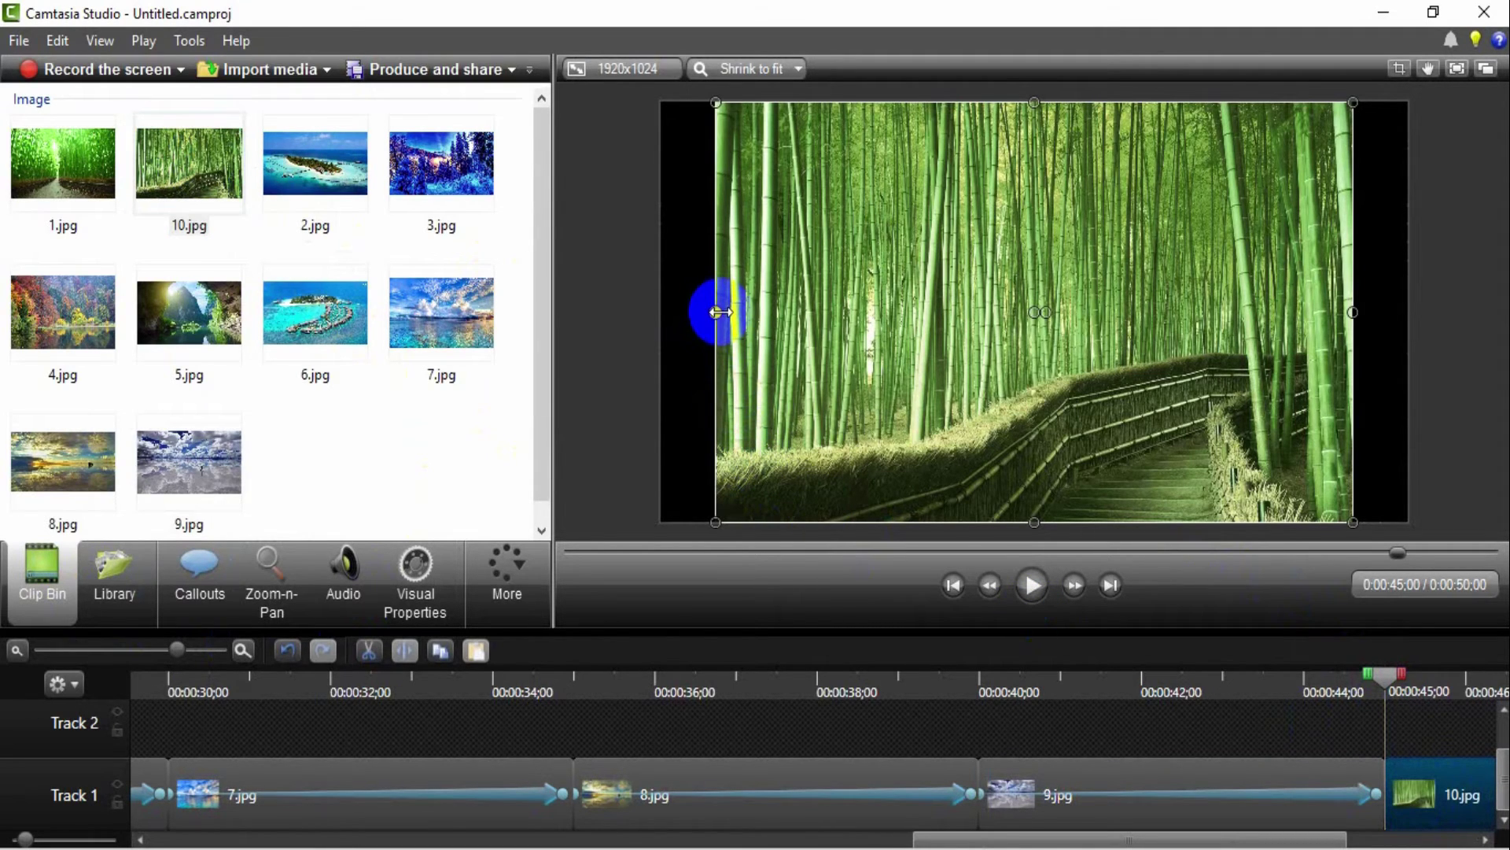
{"action": "left_click_drag", "start_coordinate": [717, 313], "coordinate": [661, 315]}
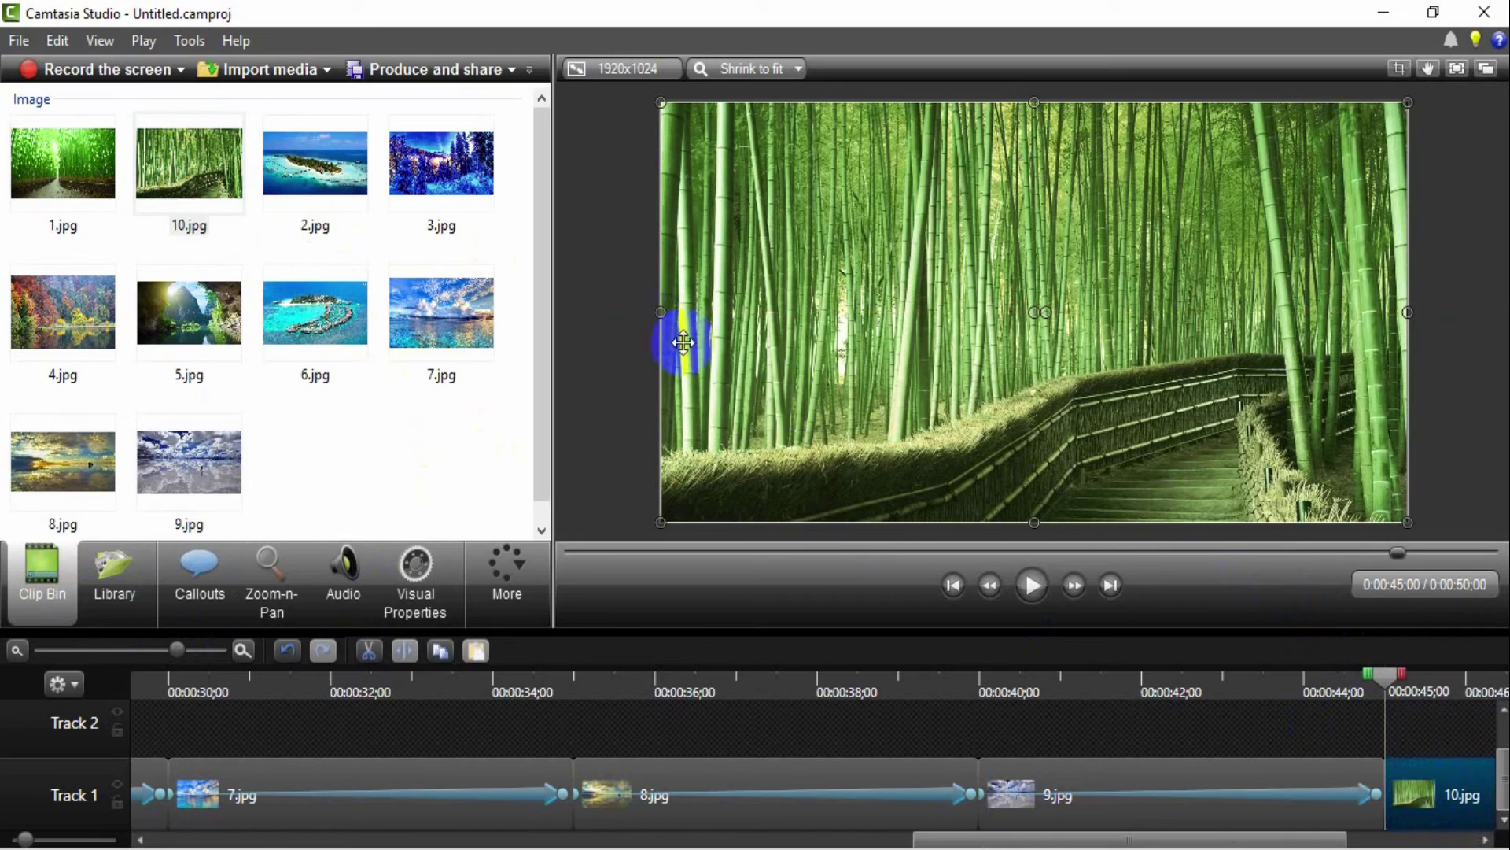
{"action": "left_click_drag", "start_coordinate": [1113, 841], "coordinate": [1290, 838]}
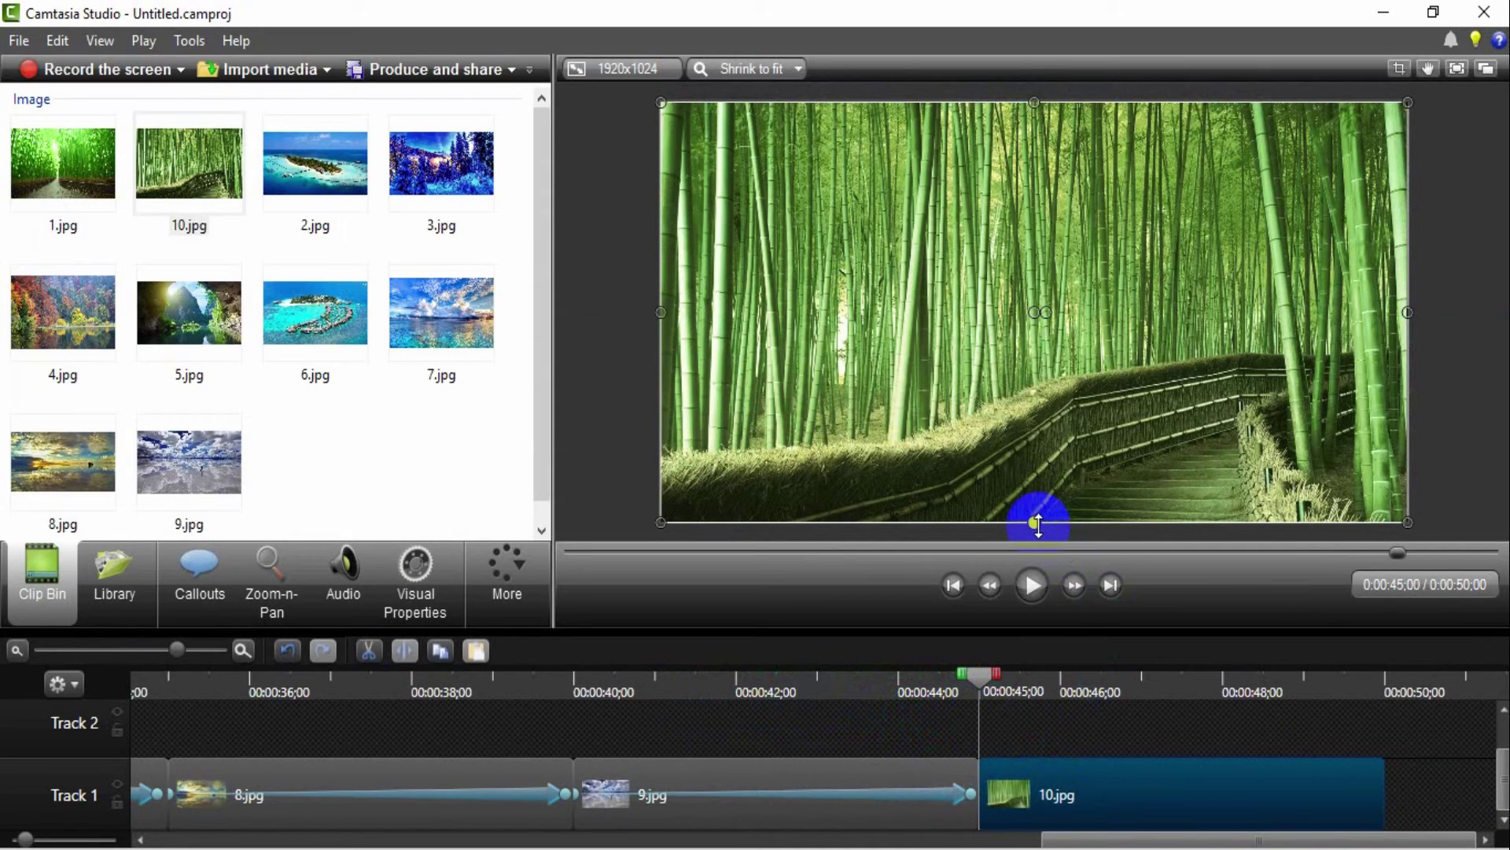
{"action": "left_click_drag", "start_coordinate": [1039, 523], "coordinate": [1037, 639]}
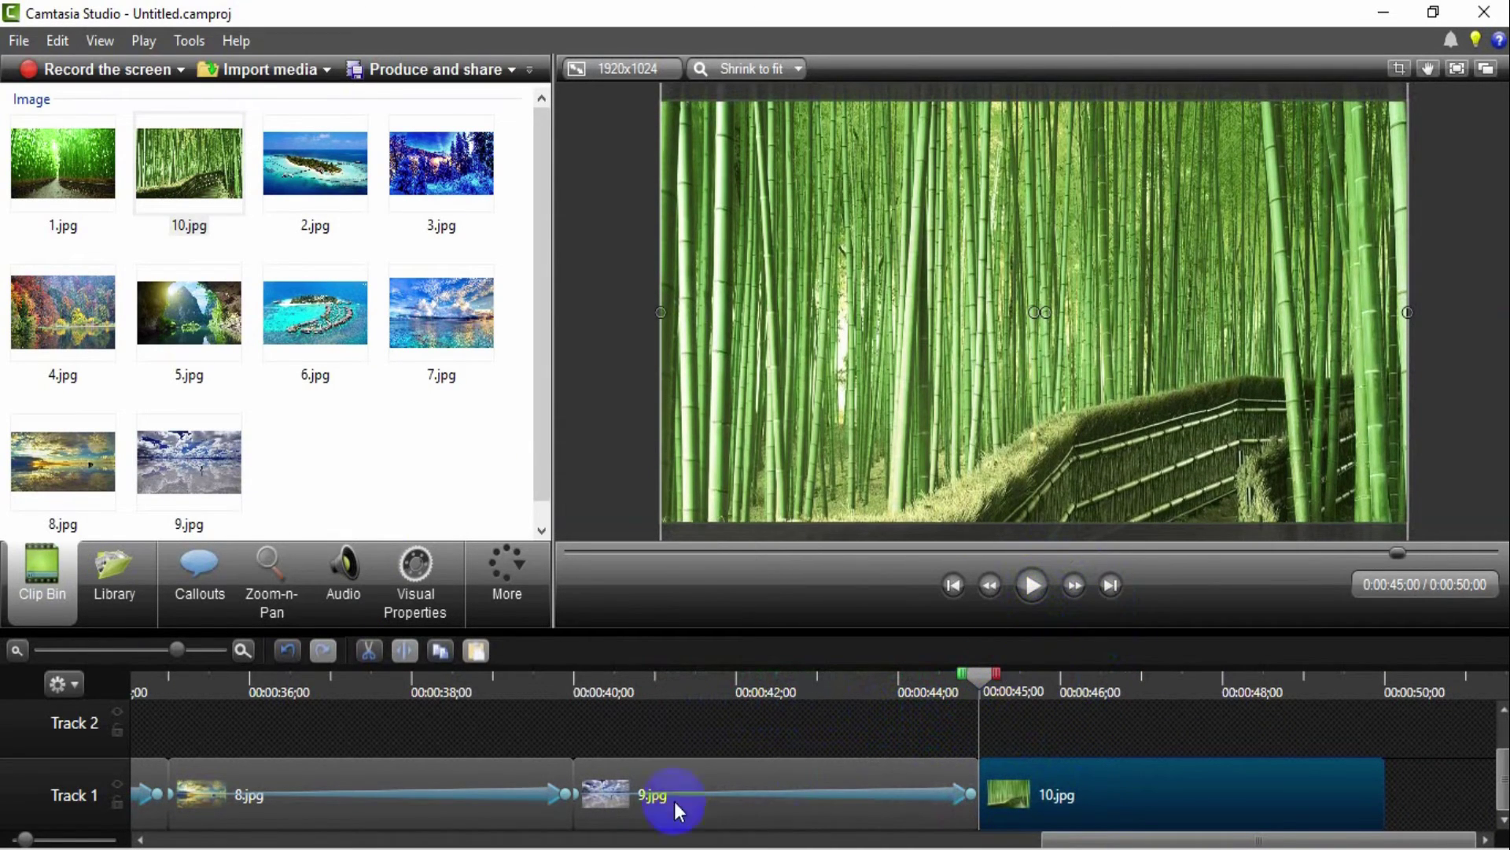
- Animate 10.jpg from the lower bamboo path up to the treetops and preview it
{"action": "left_click", "coordinate": [272, 602]}
{"action": "left_click_drag", "start_coordinate": [301, 312], "coordinate": [301, 364]}
{"action": "left_click_drag", "start_coordinate": [985, 794], "coordinate": [1357, 810]}
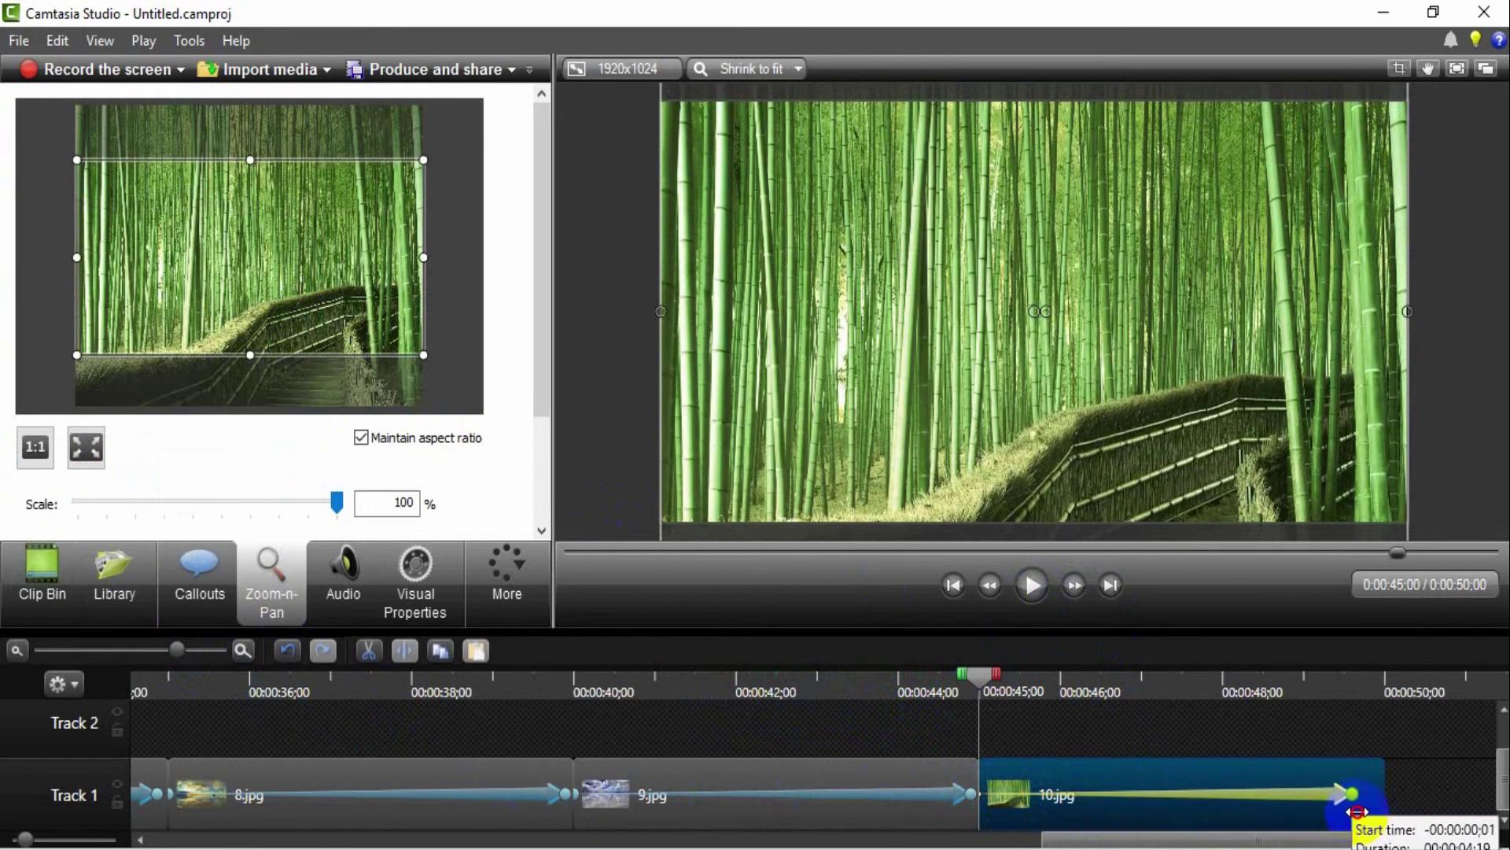
{"action": "left_click_drag", "start_coordinate": [348, 269], "coordinate": [305, 311]}
{"action": "left_click", "coordinate": [1114, 636]}
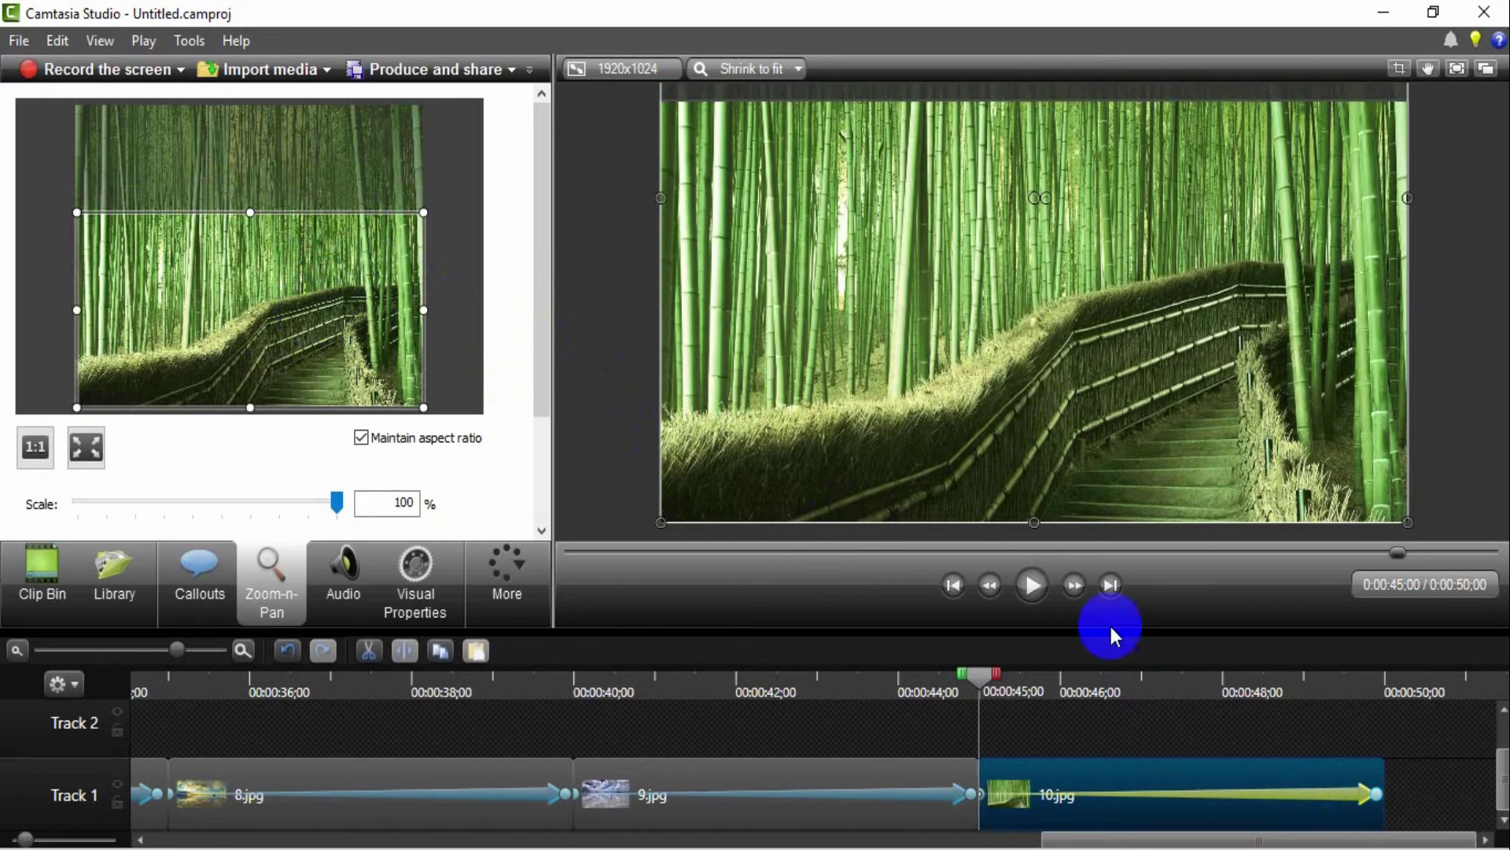
{"action": "left_click", "coordinate": [1378, 794]}
{"action": "left_click", "coordinate": [282, 610]}
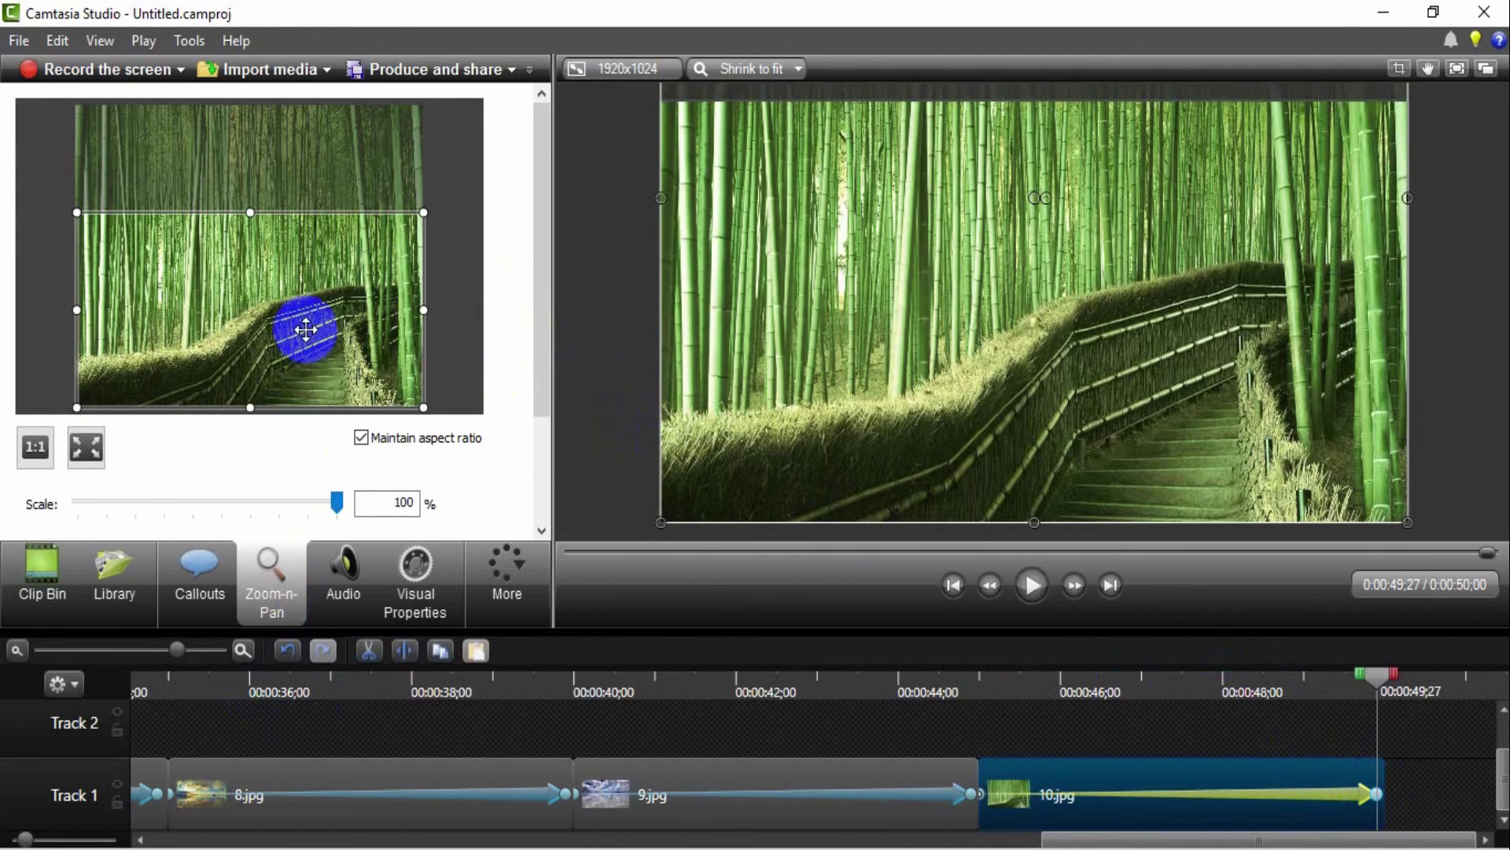
{"action": "left_click_drag", "start_coordinate": [303, 325], "coordinate": [305, 215]}
{"action": "left_click", "coordinate": [978, 738]}
{"action": "left_click_drag", "start_coordinate": [981, 696], "coordinate": [1376, 692]}
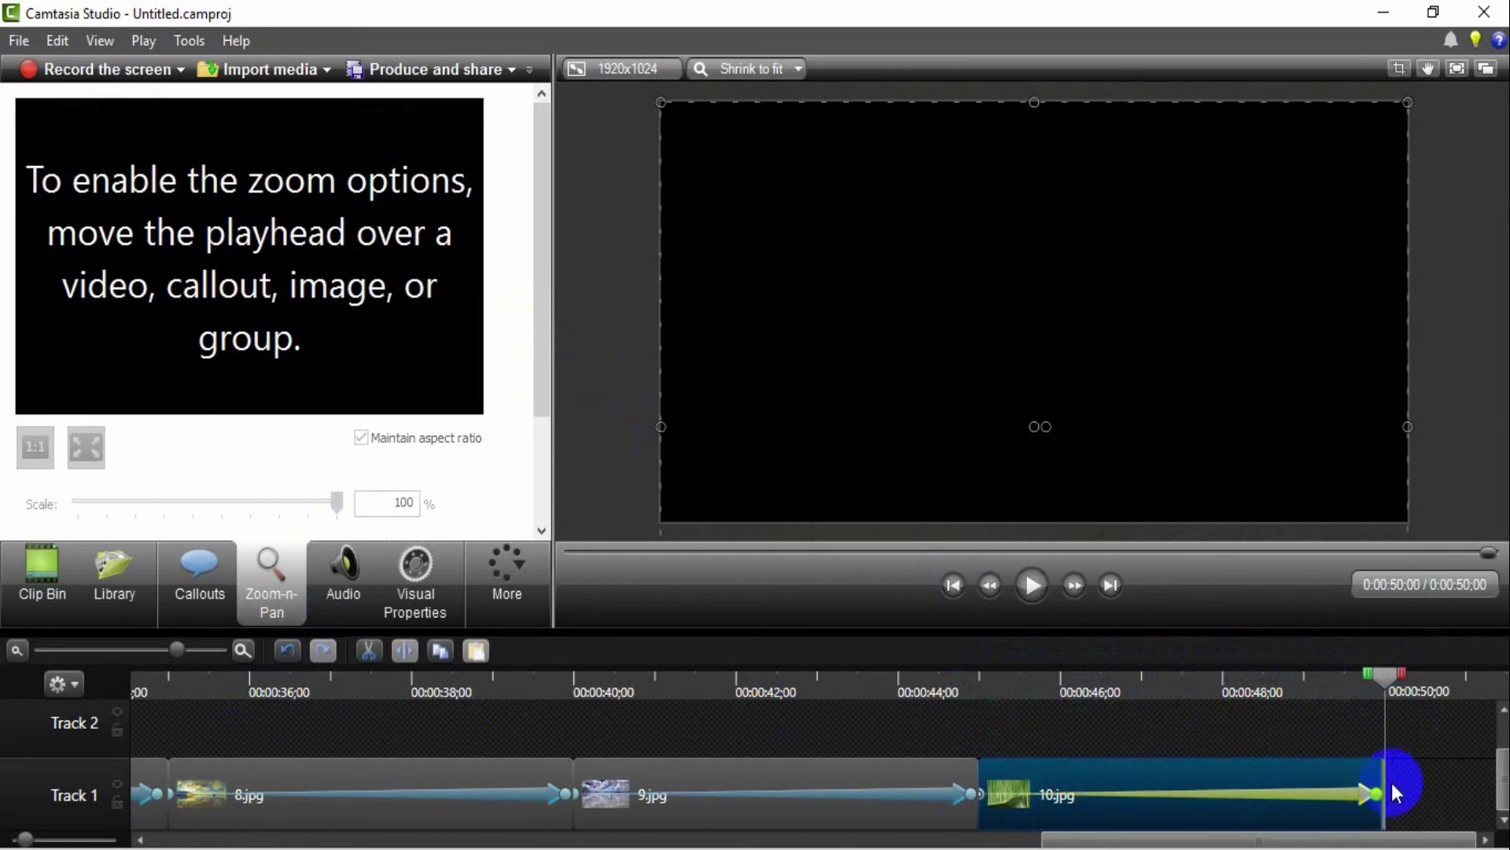
- Add Barn, Blinds and Checkerboard transitions at the first joins between image clips
{"action": "left_click_drag", "start_coordinate": [1222, 840], "coordinate": [329, 839]}
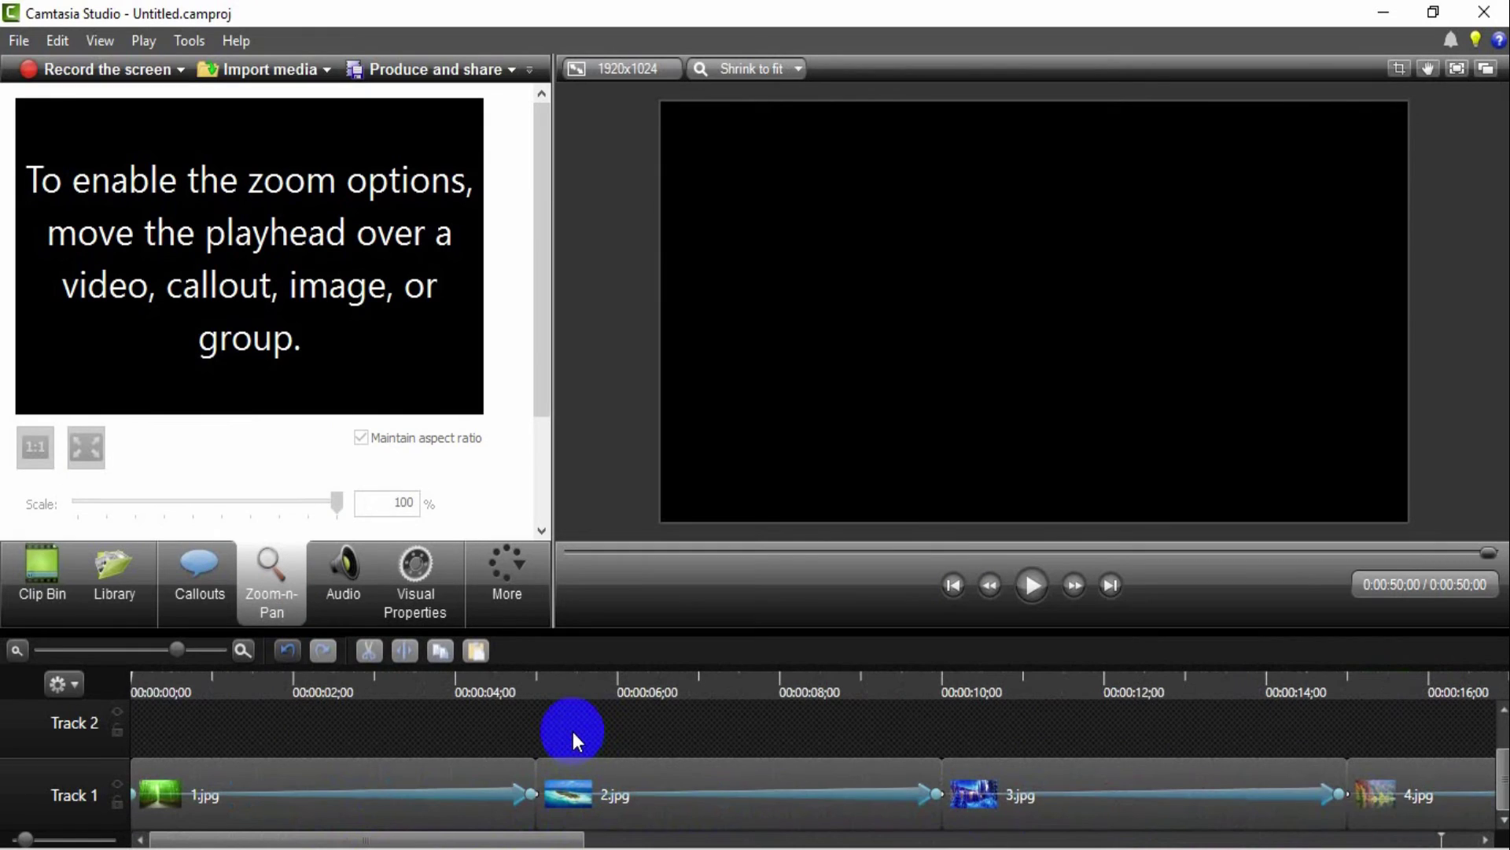
{"action": "left_click", "coordinate": [421, 605]}
{"action": "left_click", "coordinate": [285, 586]}
{"action": "left_click", "coordinate": [416, 583]}
{"action": "left_click", "coordinate": [503, 579]}
{"action": "left_click", "coordinate": [506, 613]}
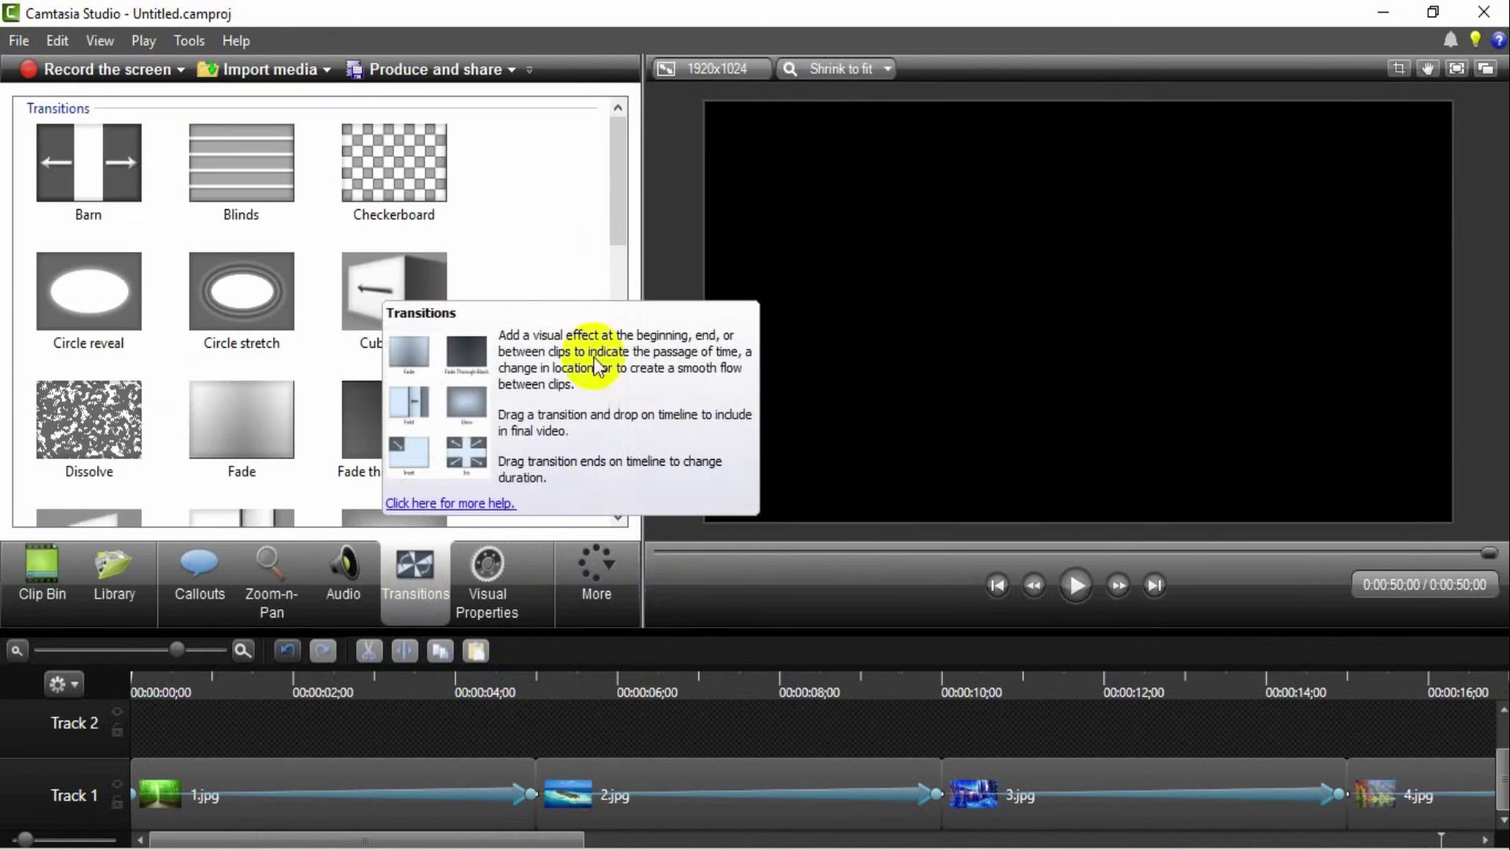
{"action": "left_click_drag", "start_coordinate": [87, 162], "coordinate": [556, 800]}
{"action": "left_click_drag", "start_coordinate": [240, 165], "coordinate": [472, 796]}
{"action": "left_click", "coordinate": [394, 166]}
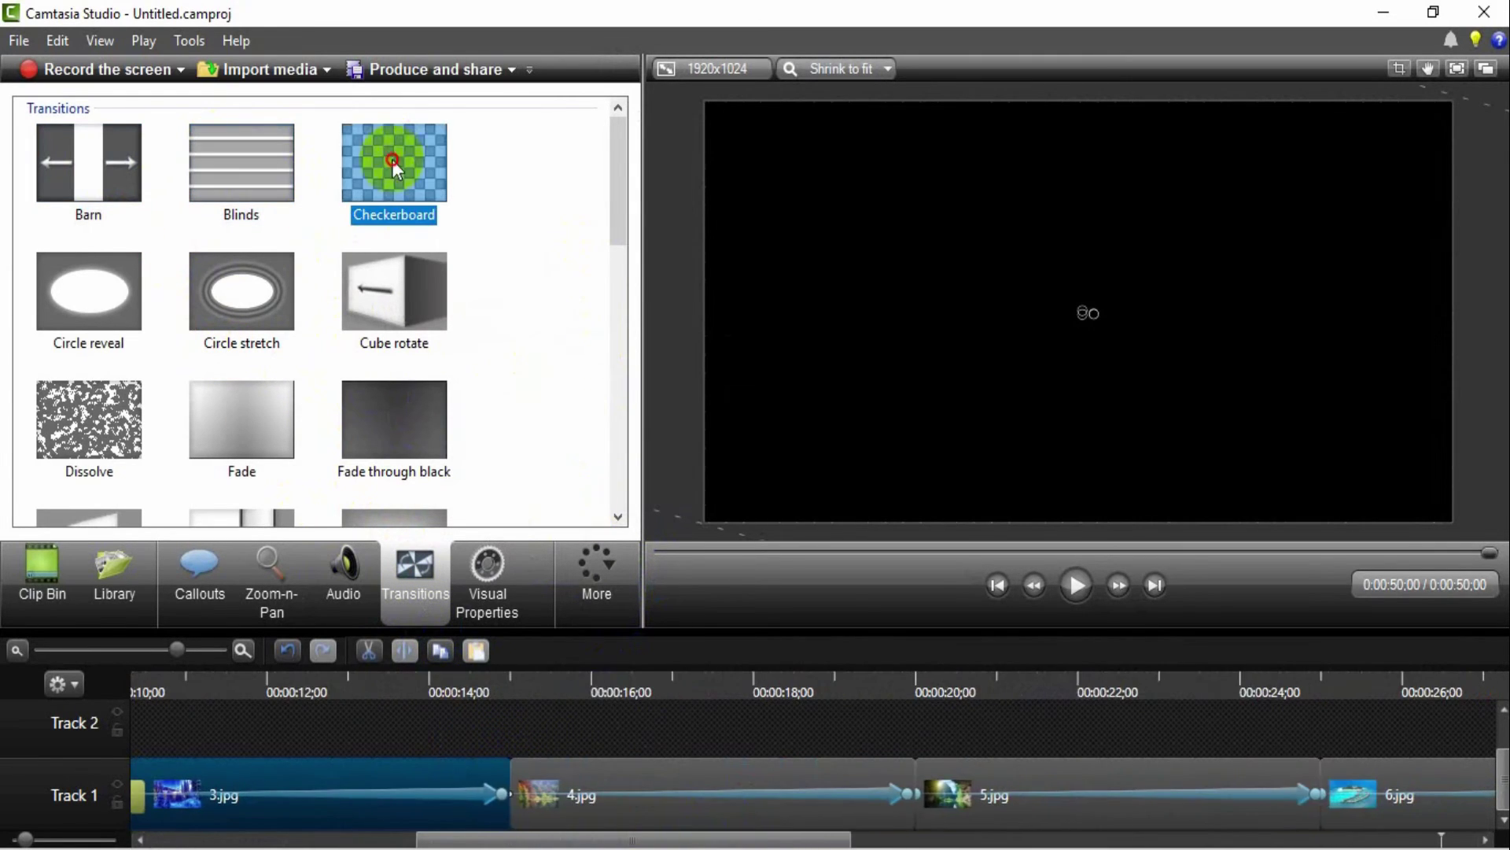
{"action": "left_click_drag", "start_coordinate": [394, 167], "coordinate": [386, 795]}
- Add Circle stretch, Cube rotate, Dissolve, Fade and Fade through black at the remaining joins
{"action": "left_click_drag", "start_coordinate": [241, 291], "coordinate": [472, 796]}
{"action": "left_click_drag", "start_coordinate": [393, 291], "coordinate": [555, 799]}
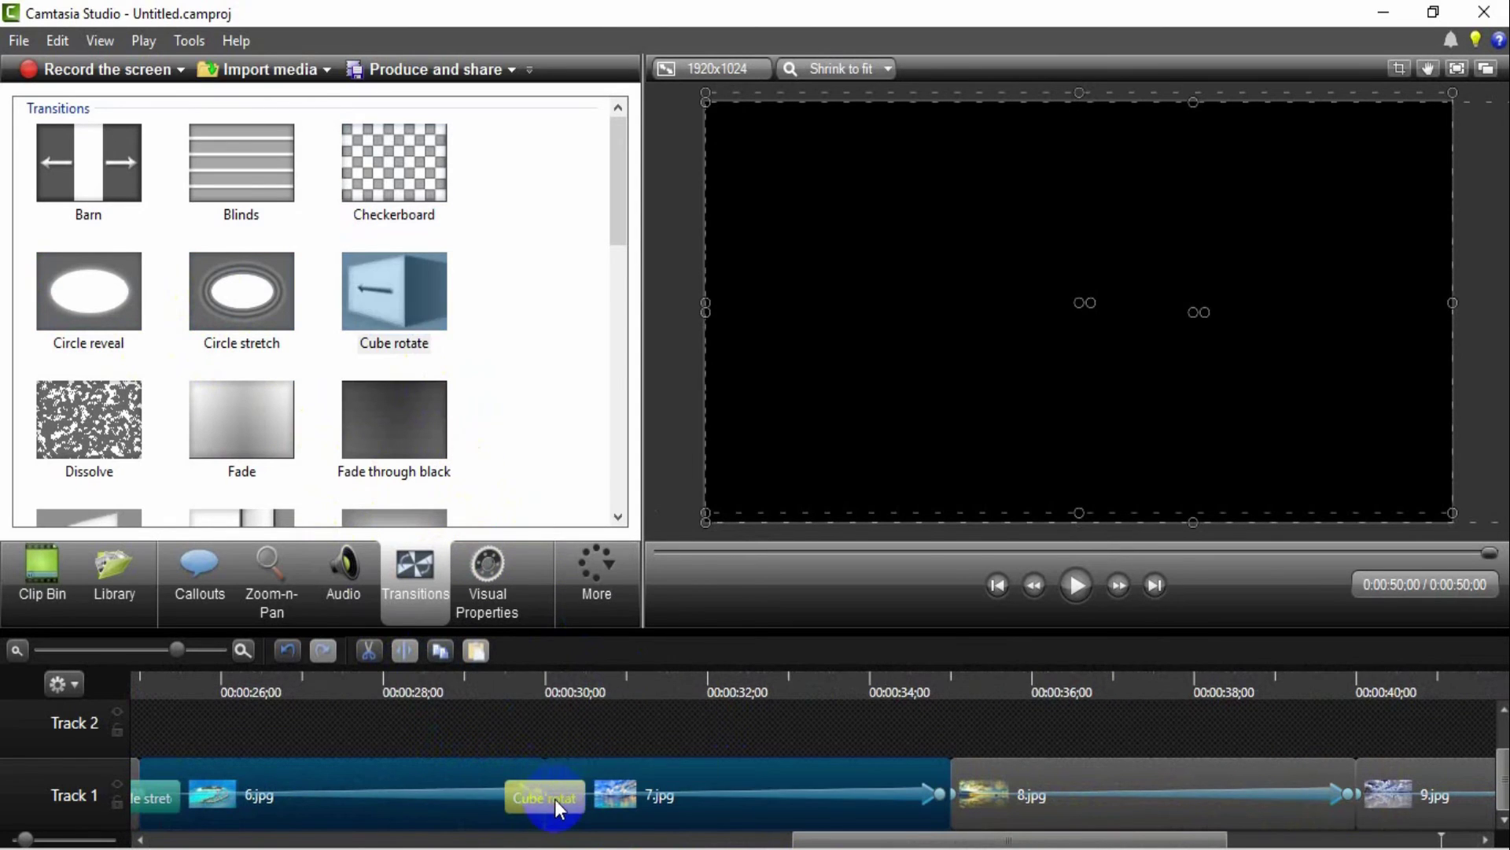
{"action": "left_click_drag", "start_coordinate": [89, 420], "coordinate": [551, 796]}
{"action": "left_click_drag", "start_coordinate": [242, 419], "coordinate": [657, 790]}
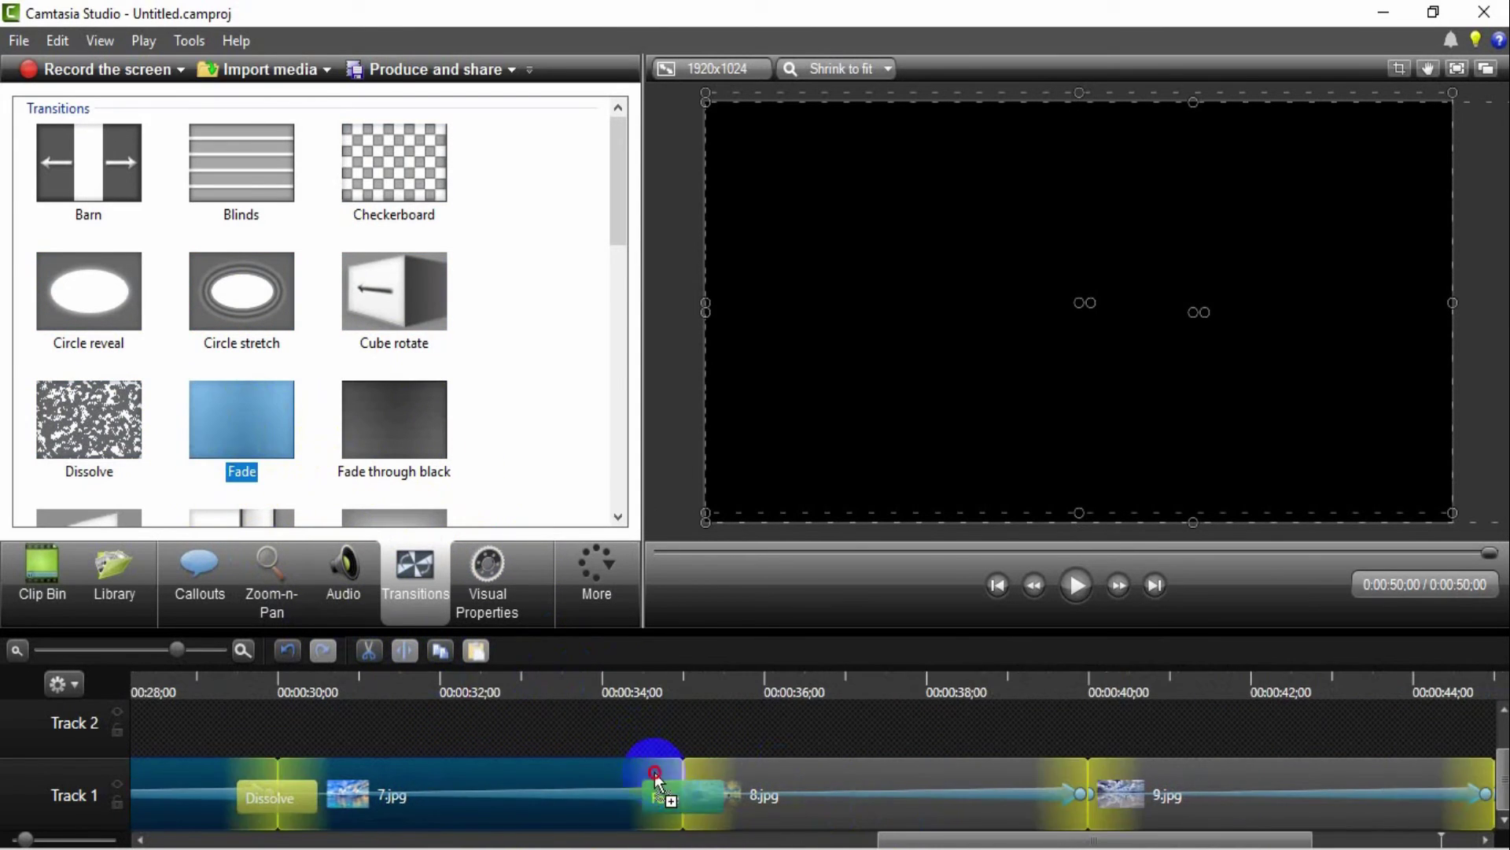
{"action": "left_click_drag", "start_coordinate": [397, 417], "coordinate": [697, 796]}
{"action": "left_click_drag", "start_coordinate": [1098, 840], "coordinate": [1138, 840]}
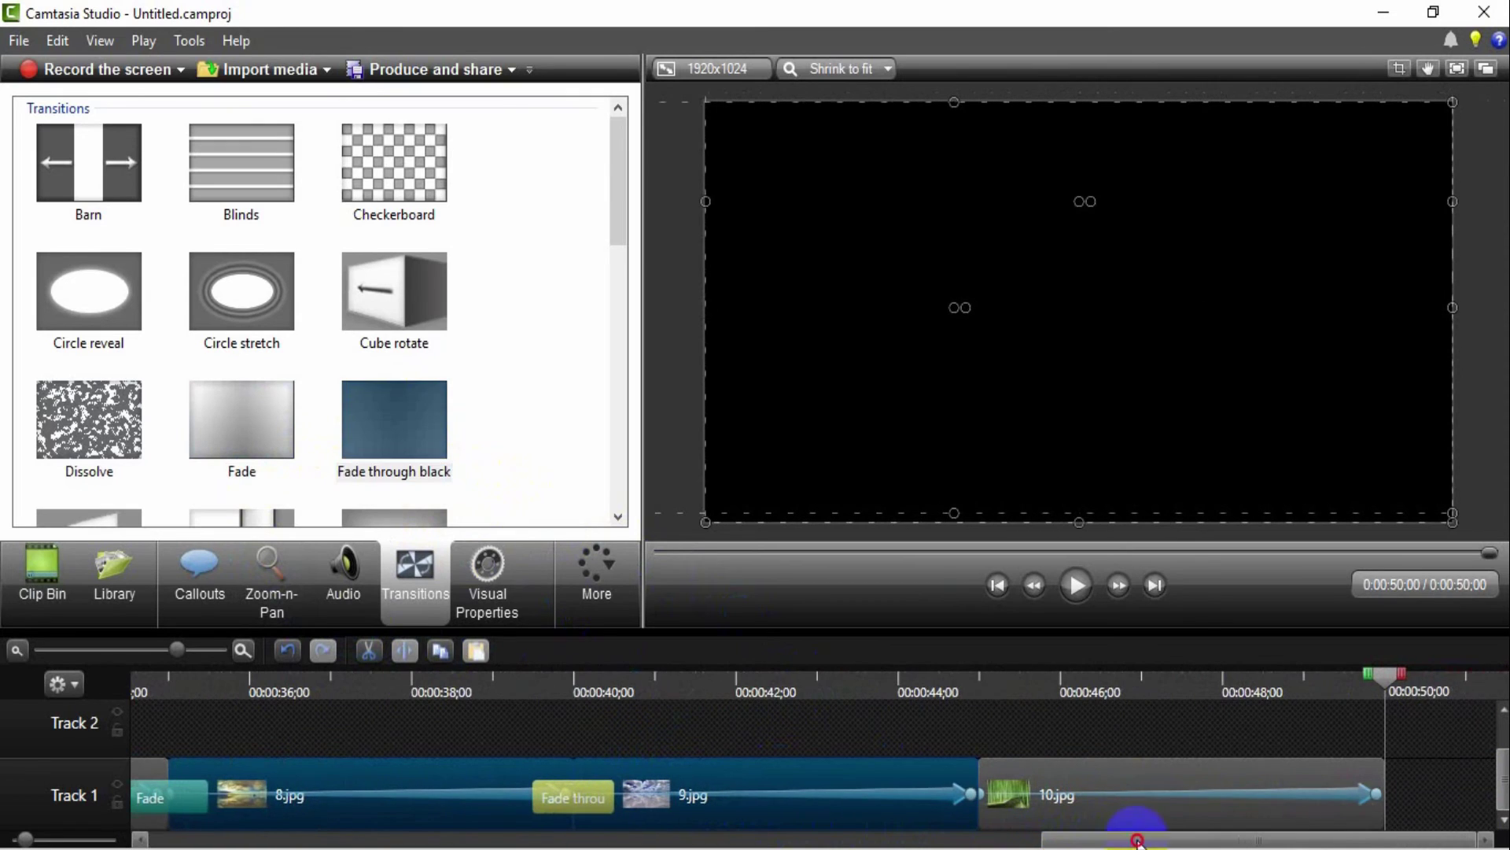
{"action": "left_click_drag", "start_coordinate": [619, 224], "coordinate": [617, 296]}
{"action": "left_click_drag", "start_coordinate": [400, 283], "coordinate": [877, 686]}
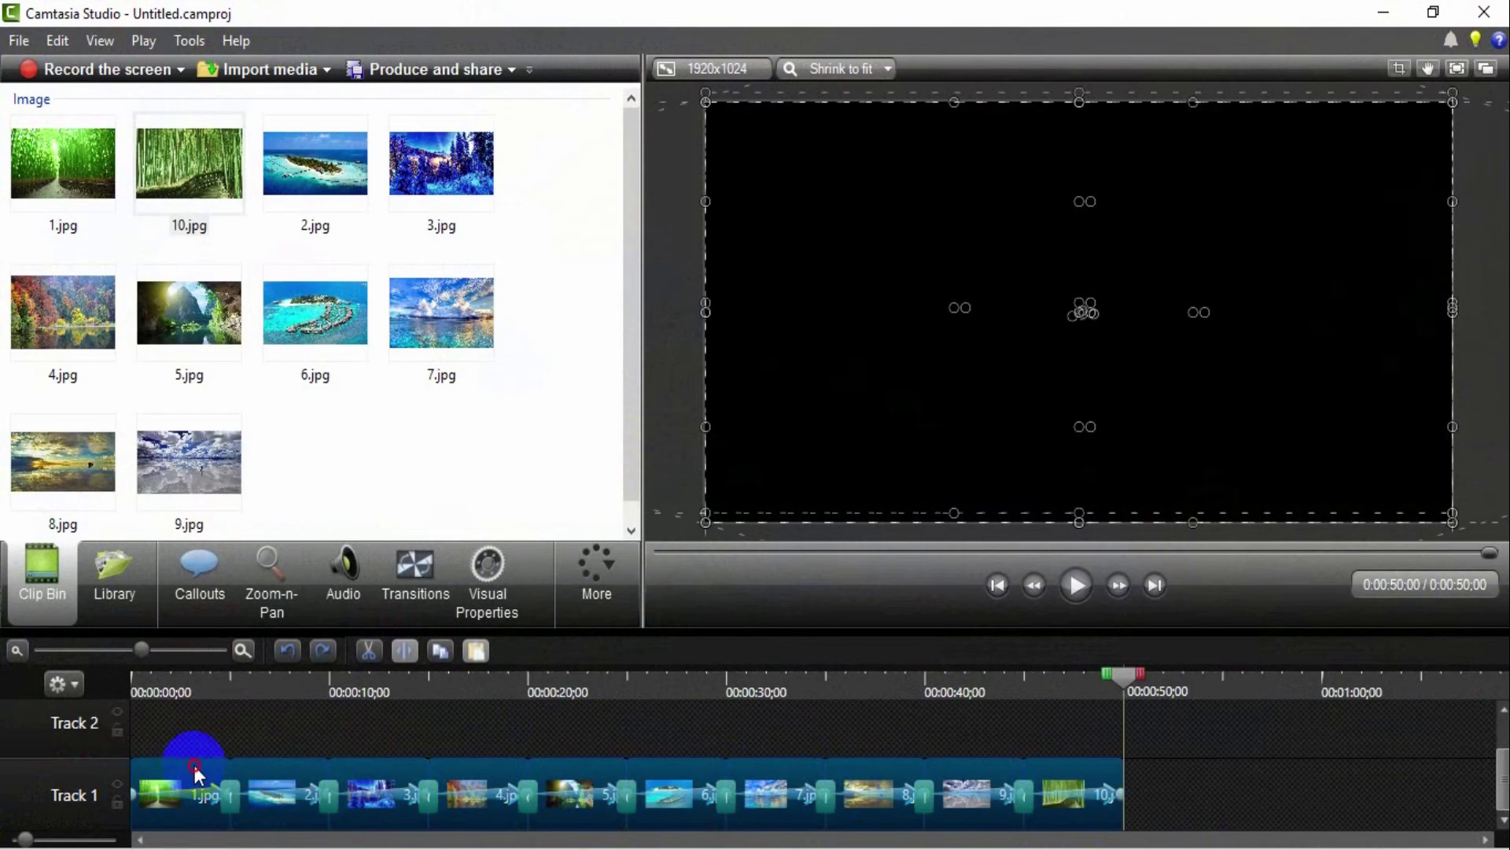
- Move the images to Track 2 and place Aurin Bee's Full Song on Track 1
{"action": "left_click_drag", "start_coordinate": [195, 766], "coordinate": [190, 721]}
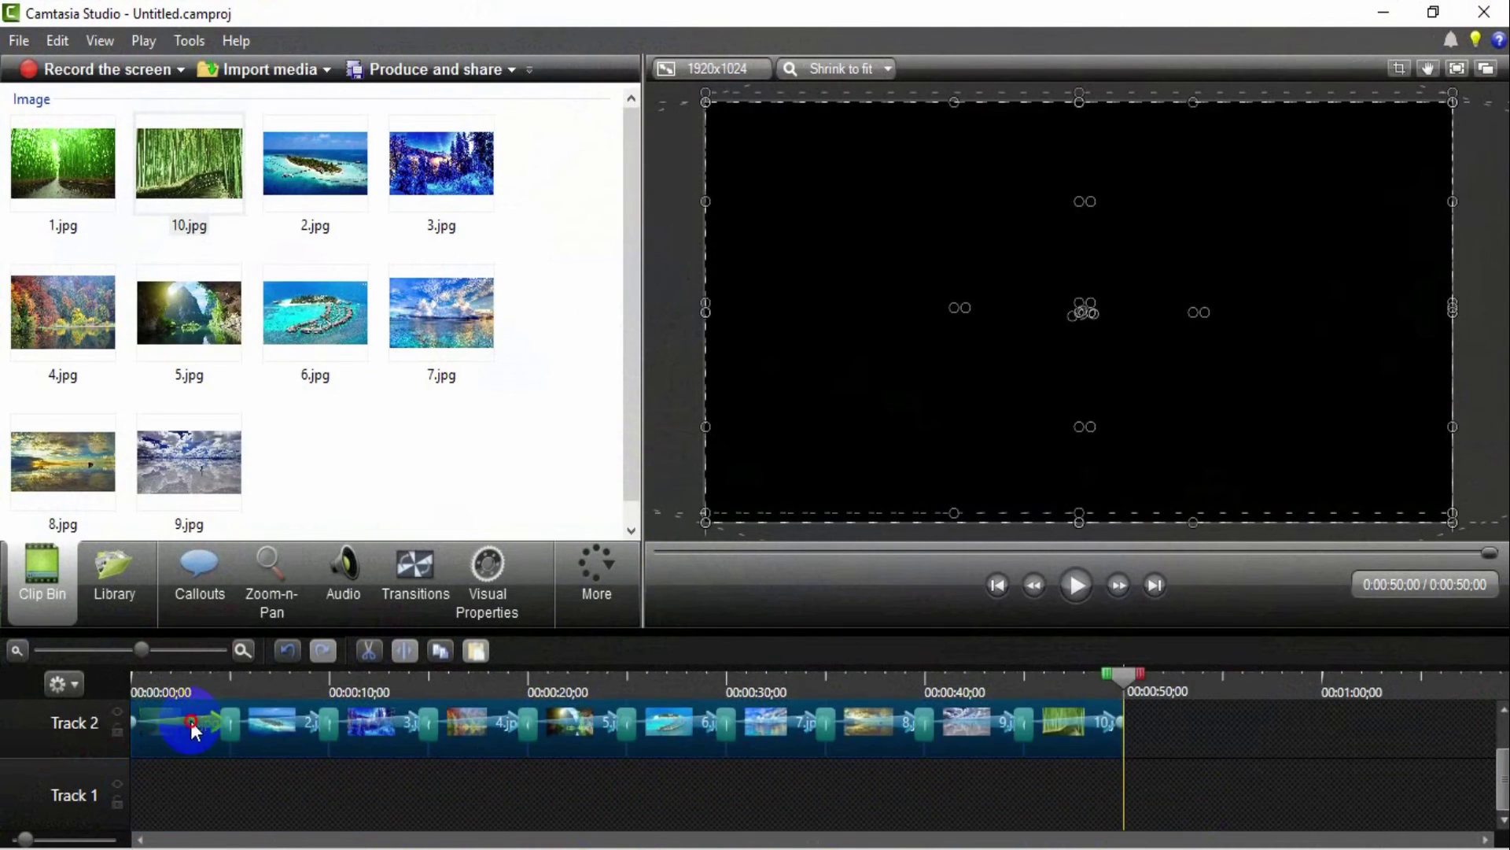
{"action": "left_click", "coordinate": [187, 780]}
{"action": "left_click", "coordinate": [118, 614]}
{"action": "scroll", "coordinate": [293, 236], "scroll_direction": "up", "scroll_amount": 3}
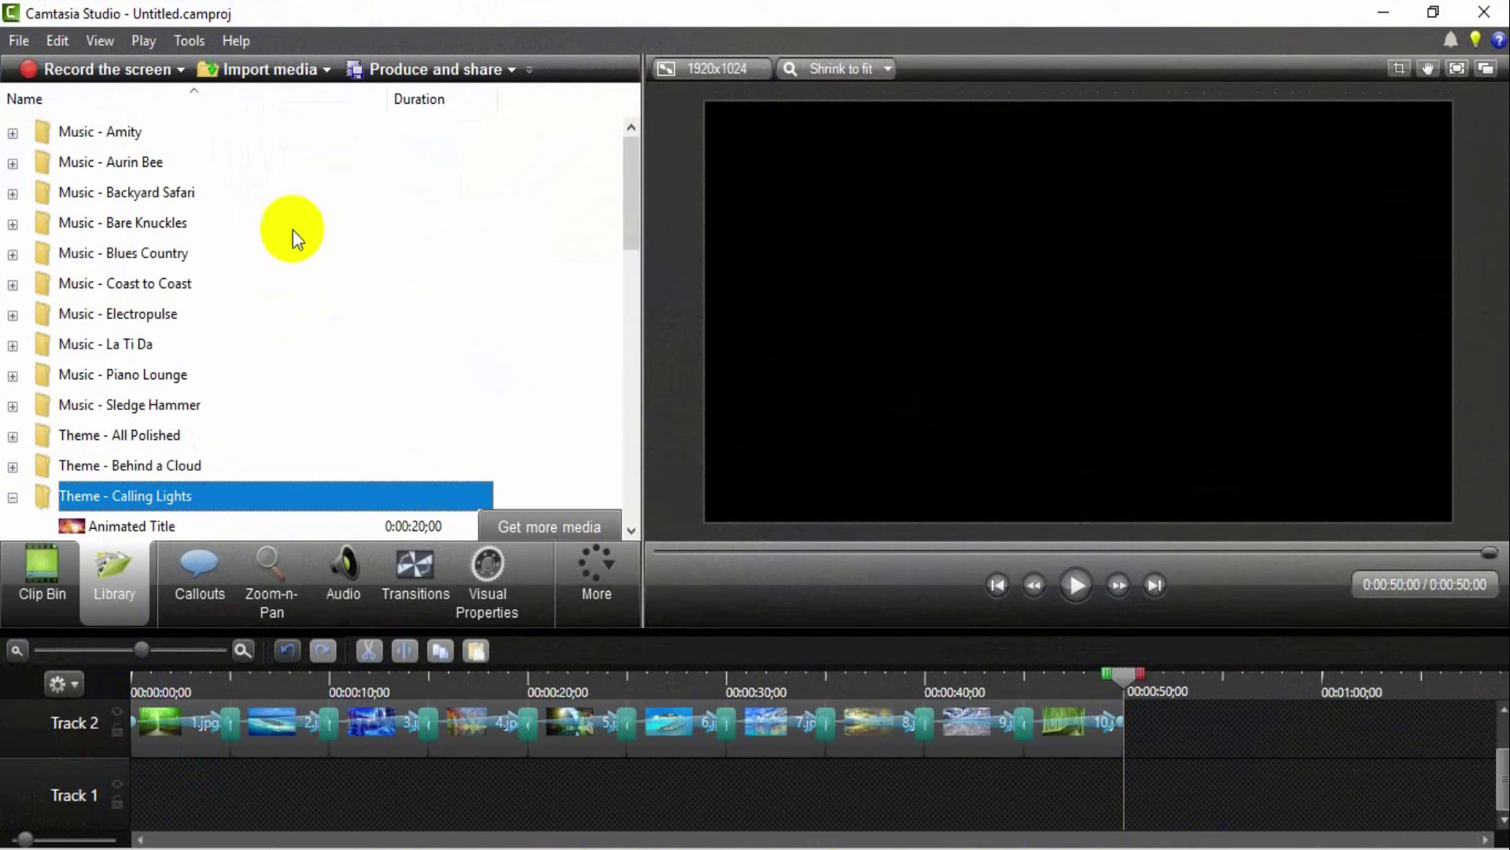
{"action": "left_click", "coordinate": [13, 163]}
{"action": "left_click", "coordinate": [118, 196]}
{"action": "left_click_drag", "start_coordinate": [116, 192], "coordinate": [205, 802]}
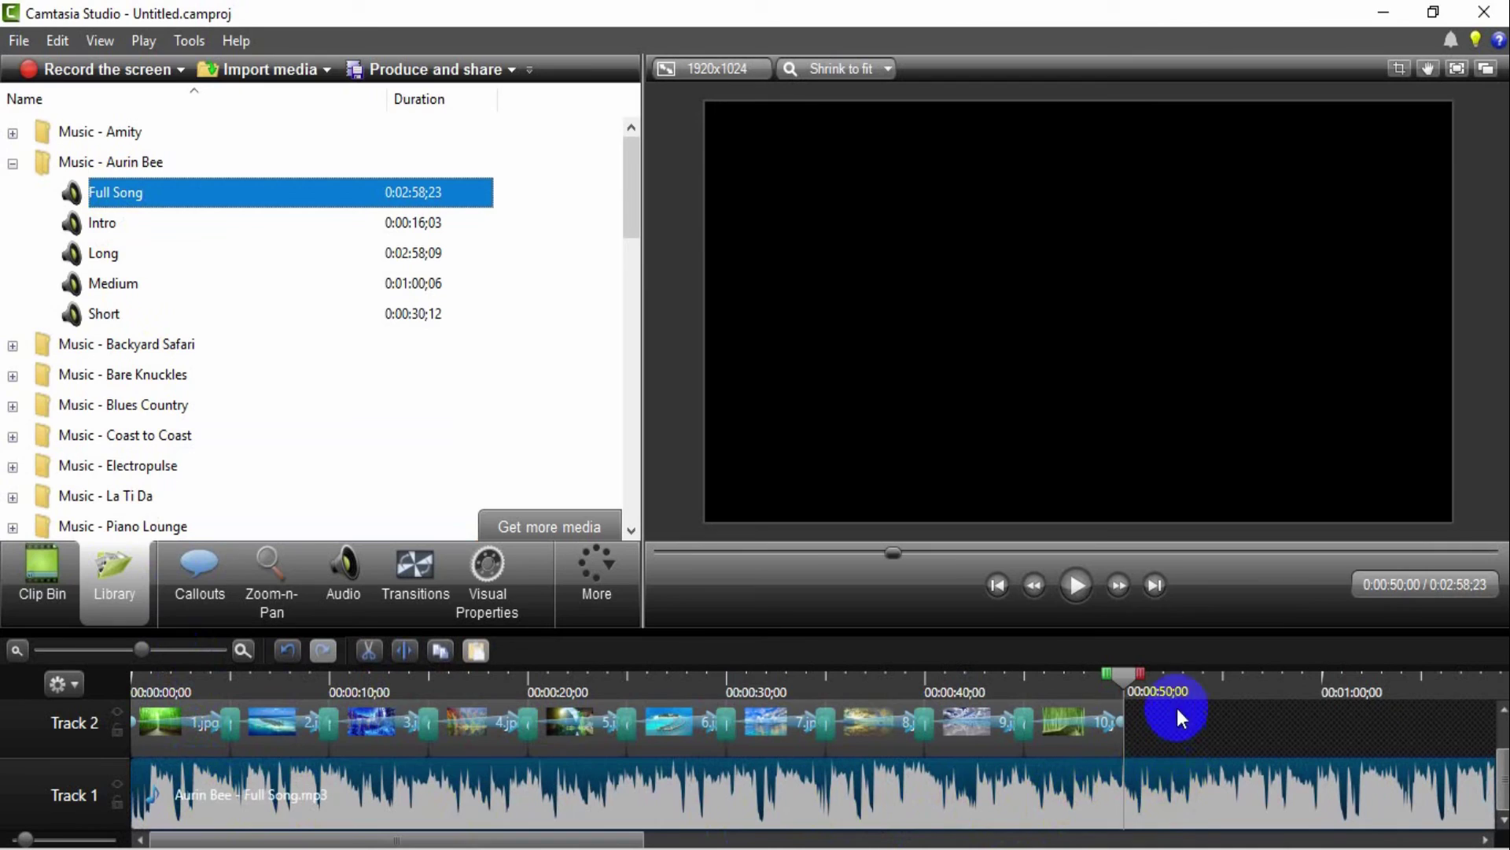
- Trim the music at 50 seconds and apply a fade in and fade out
{"action": "left_click", "coordinate": [406, 653]}
{"action": "left_click", "coordinate": [1232, 797]}
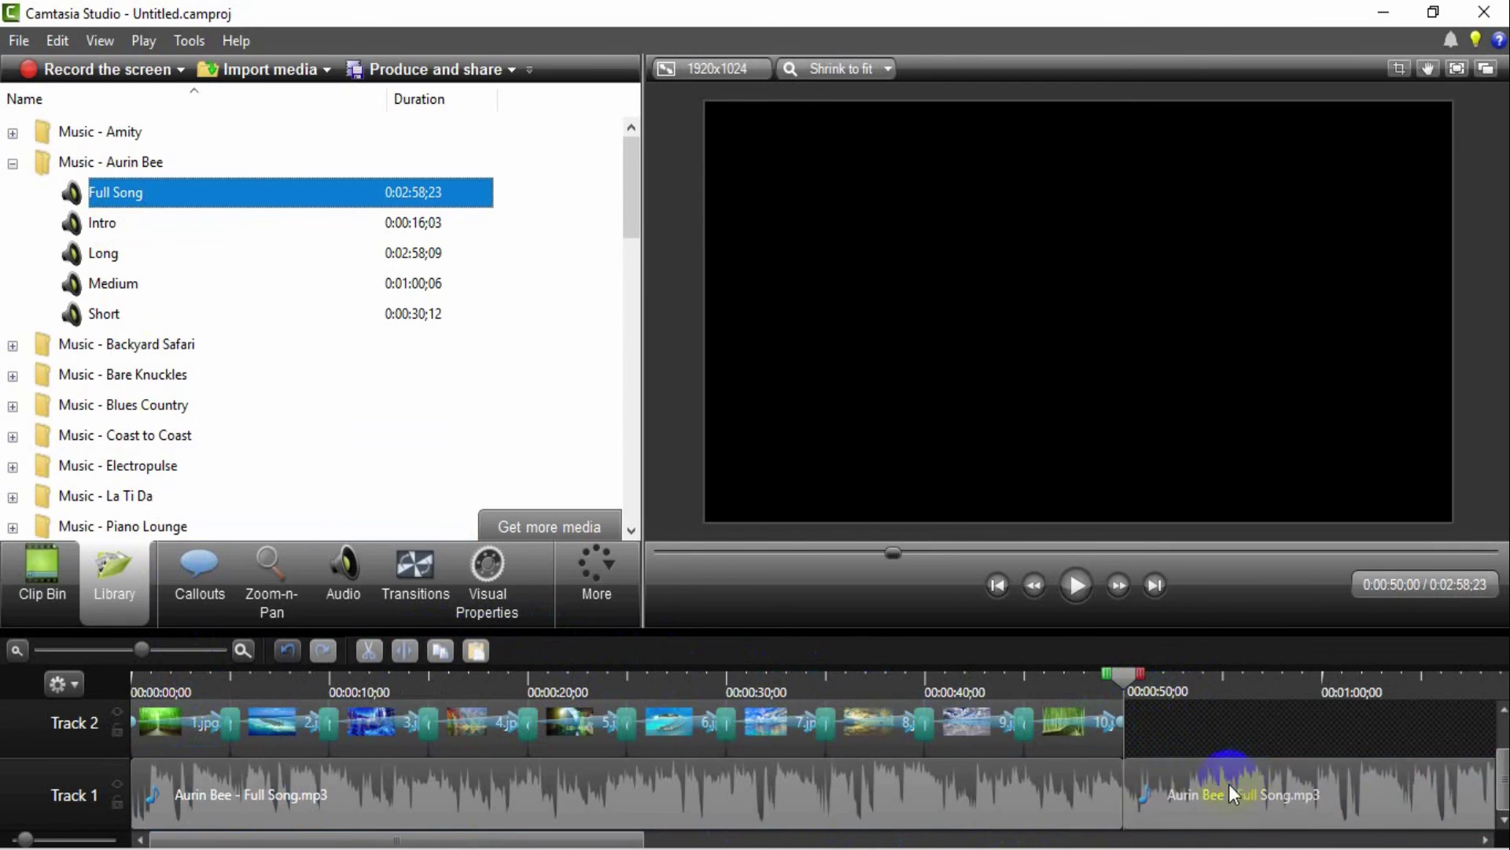
{"action": "key", "text": "Delete"}
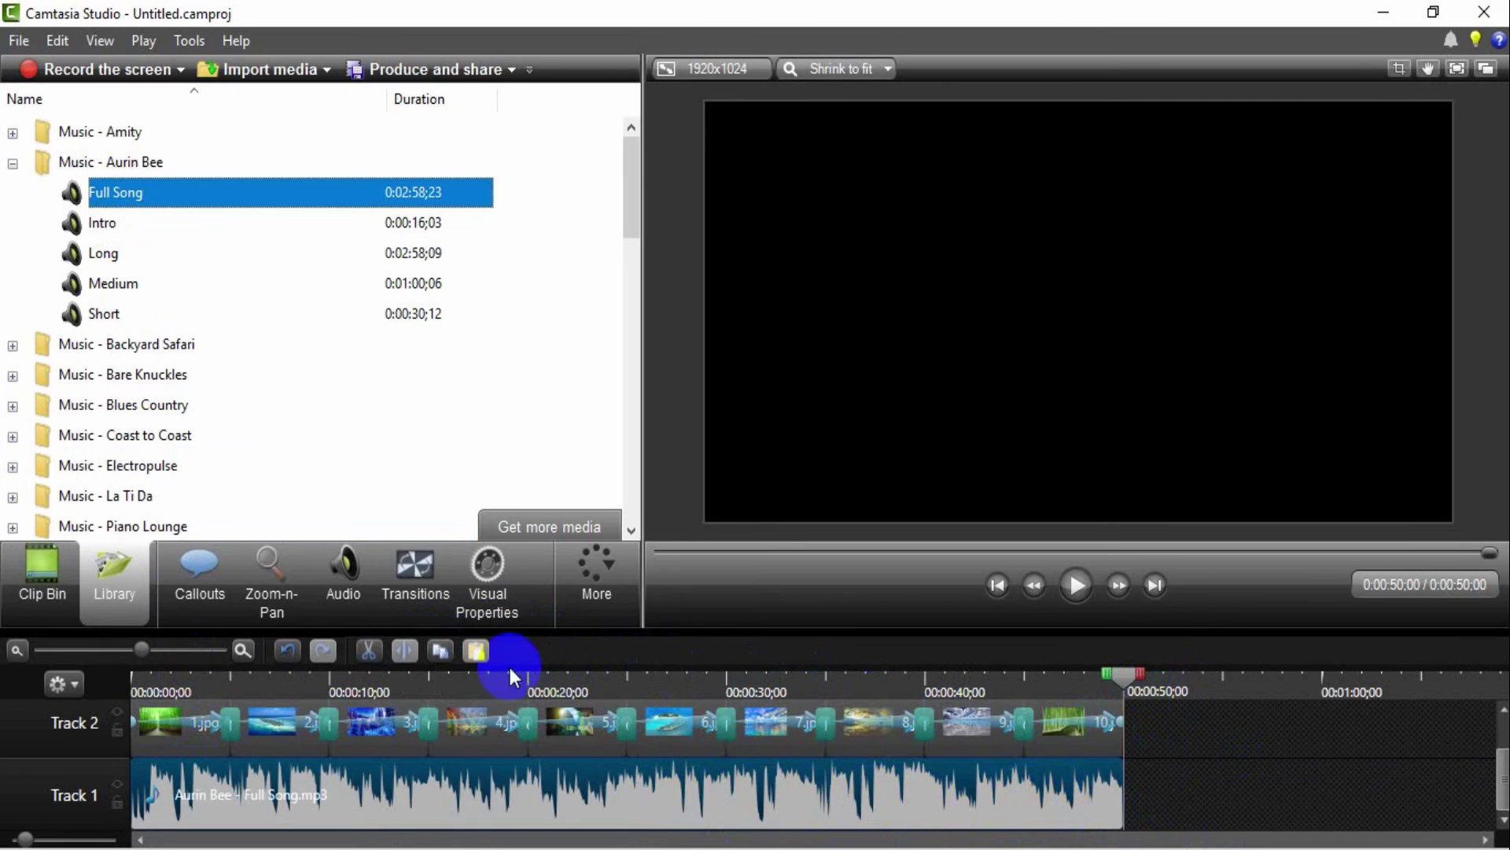
{"action": "left_click", "coordinate": [344, 583]}
{"action": "left_click", "coordinate": [136, 407]}
{"action": "left_click", "coordinate": [269, 407]}
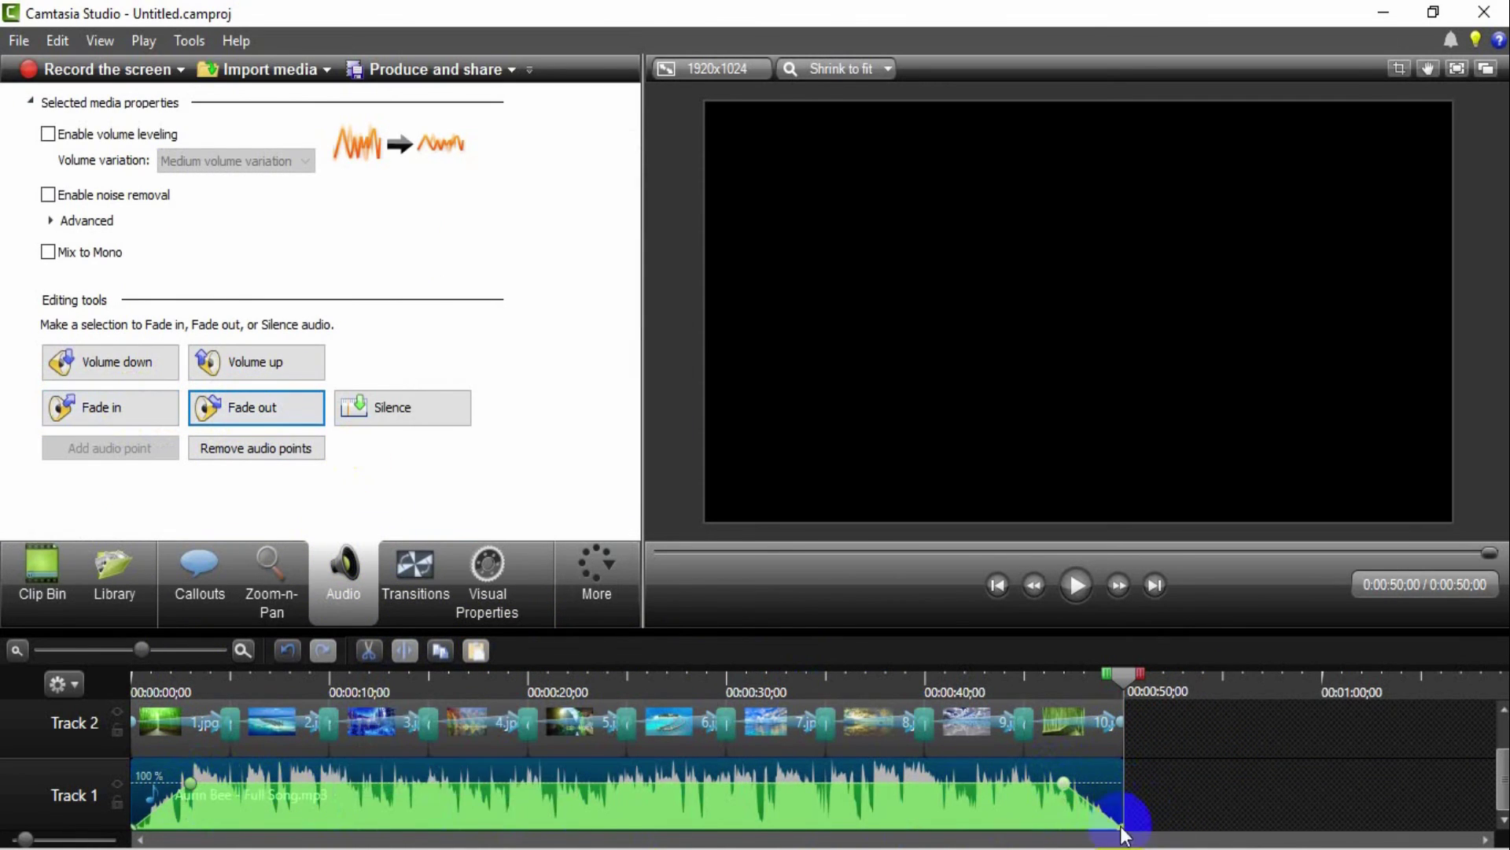
{"action": "left_click", "coordinate": [1243, 809]}
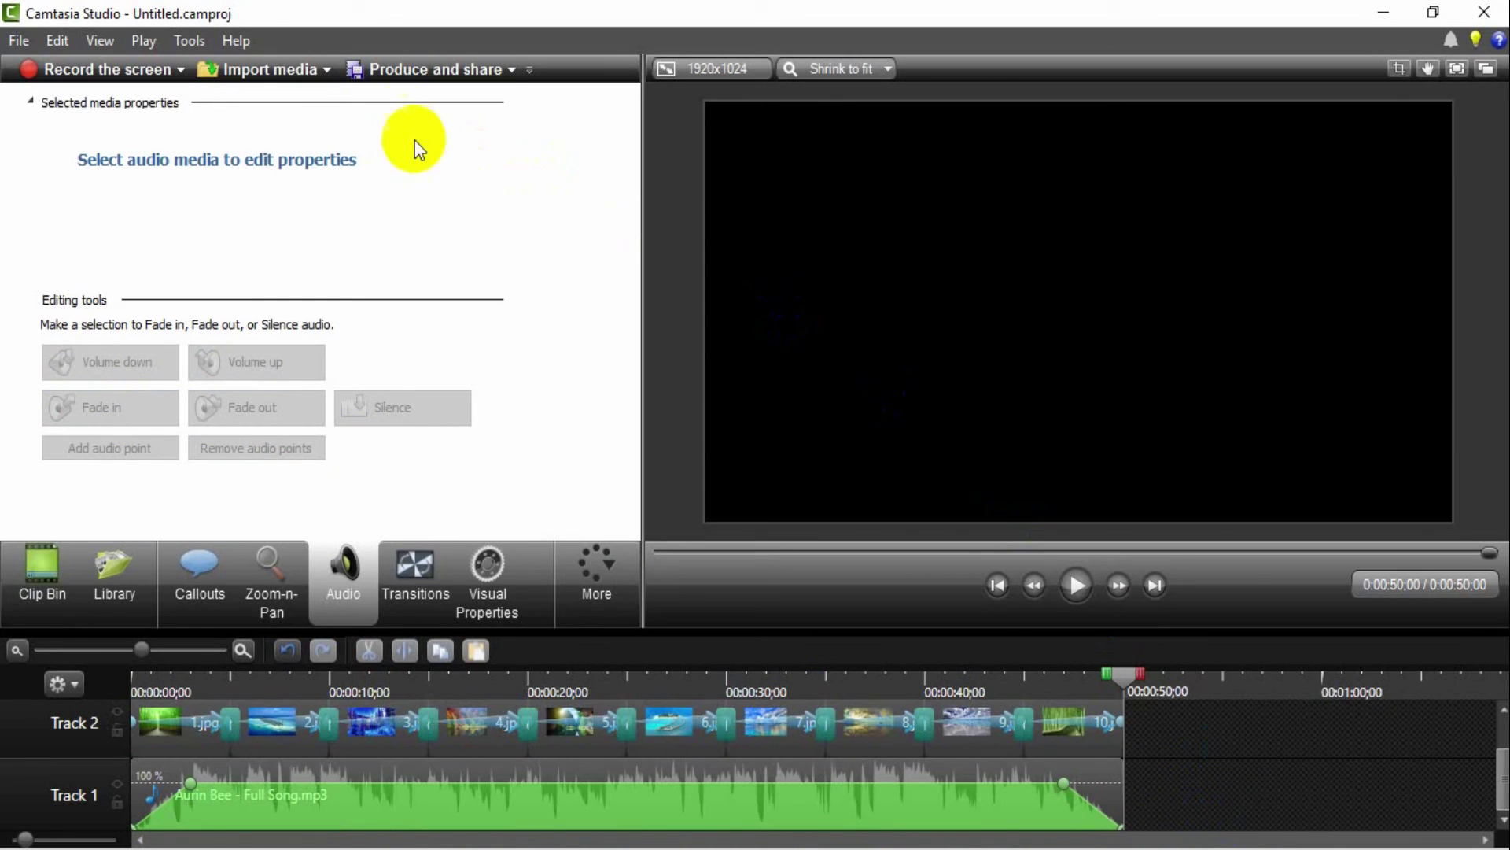
- Start producing the video with the 1920x1080 Custom preset
{"action": "left_click", "coordinate": [451, 69]}
{"action": "left_click", "coordinate": [976, 229]}
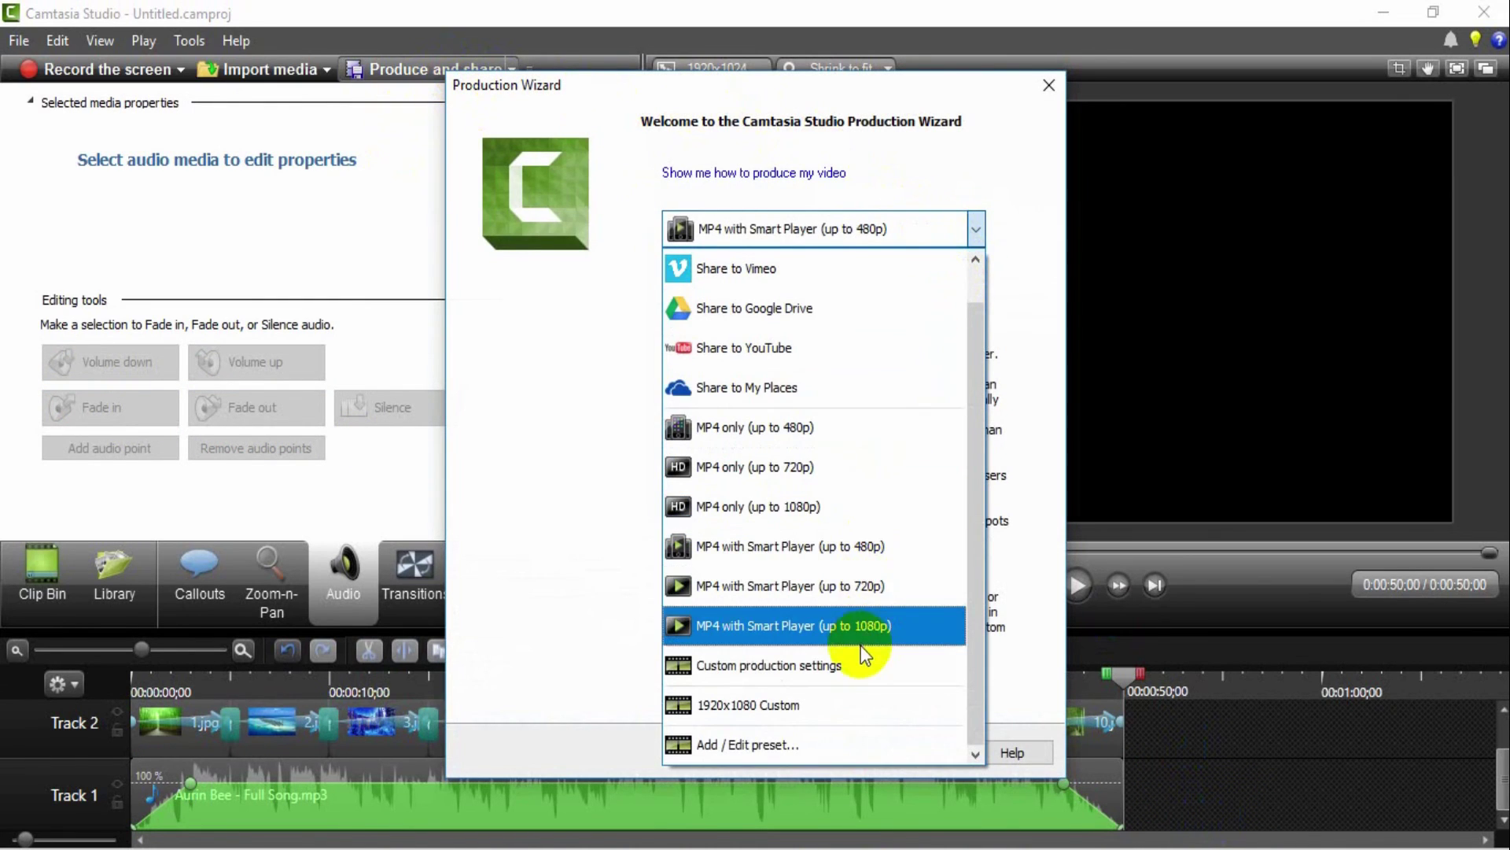
{"action": "left_click", "coordinate": [834, 705]}
{"action": "left_click", "coordinate": [818, 753]}
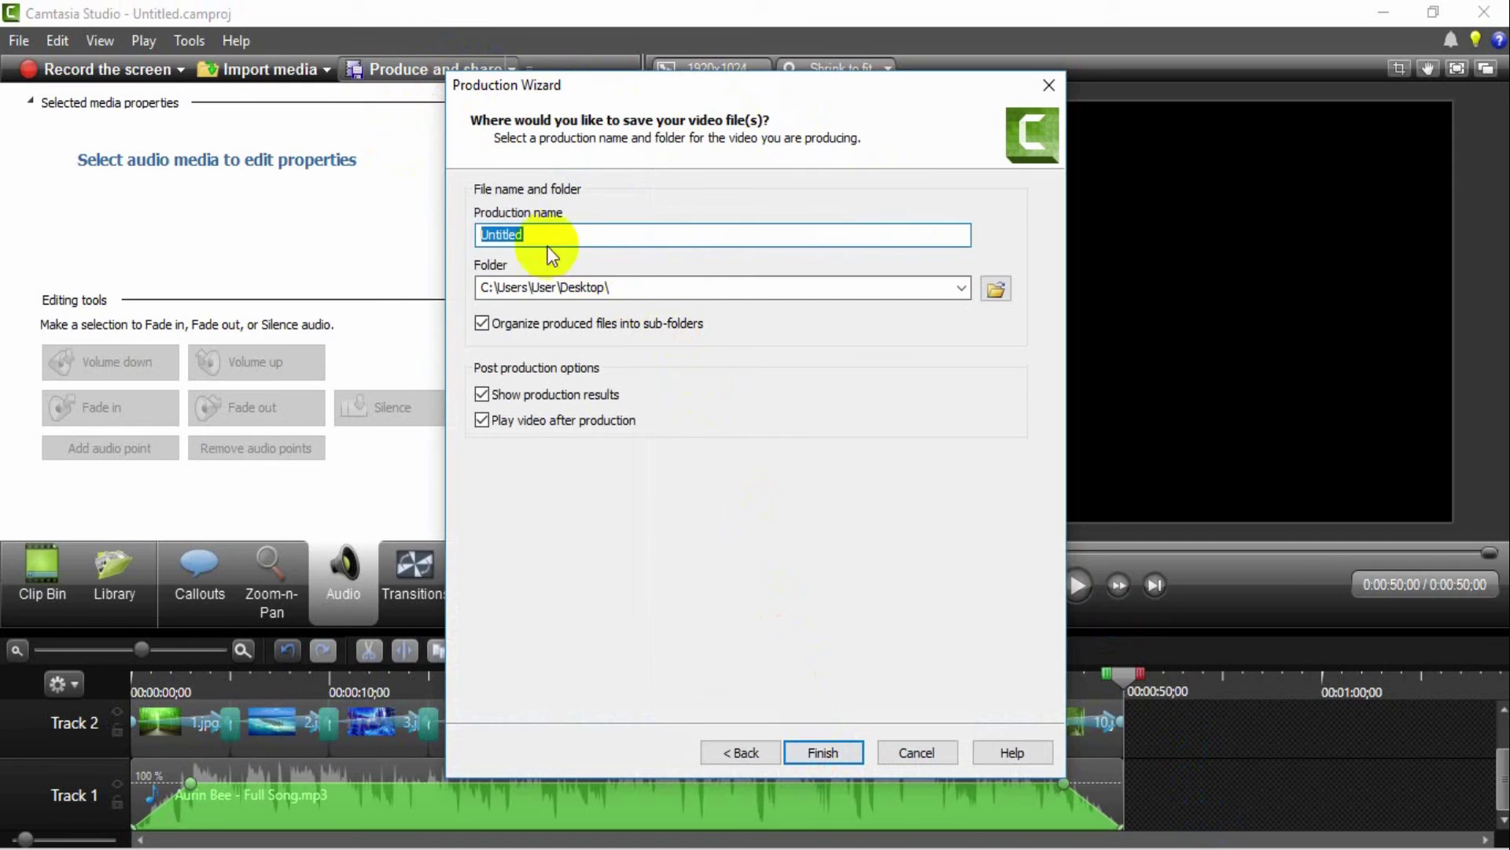